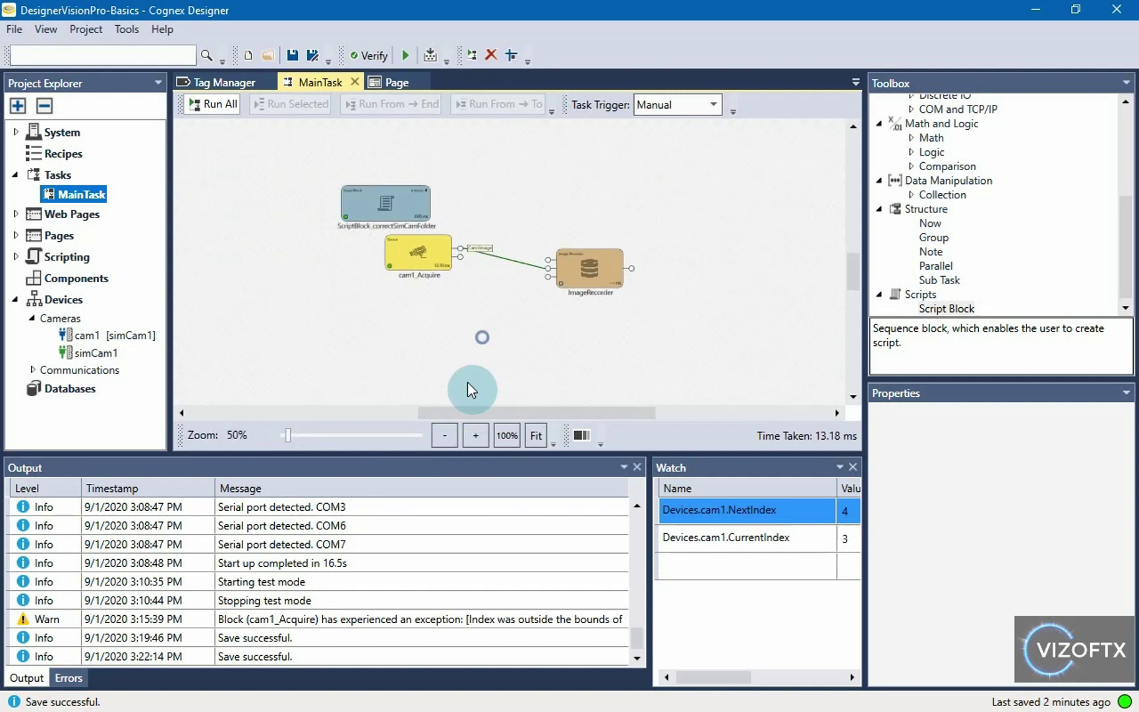
- Zoom the diagram to 71%, shift ImageRecorder right and down, and drop a VisionPro Tool Block onto MainTask
{"action": "left_click", "coordinate": [476, 435]}
{"action": "left_click_drag", "start_coordinate": [616, 273], "coordinate": [742, 294]}
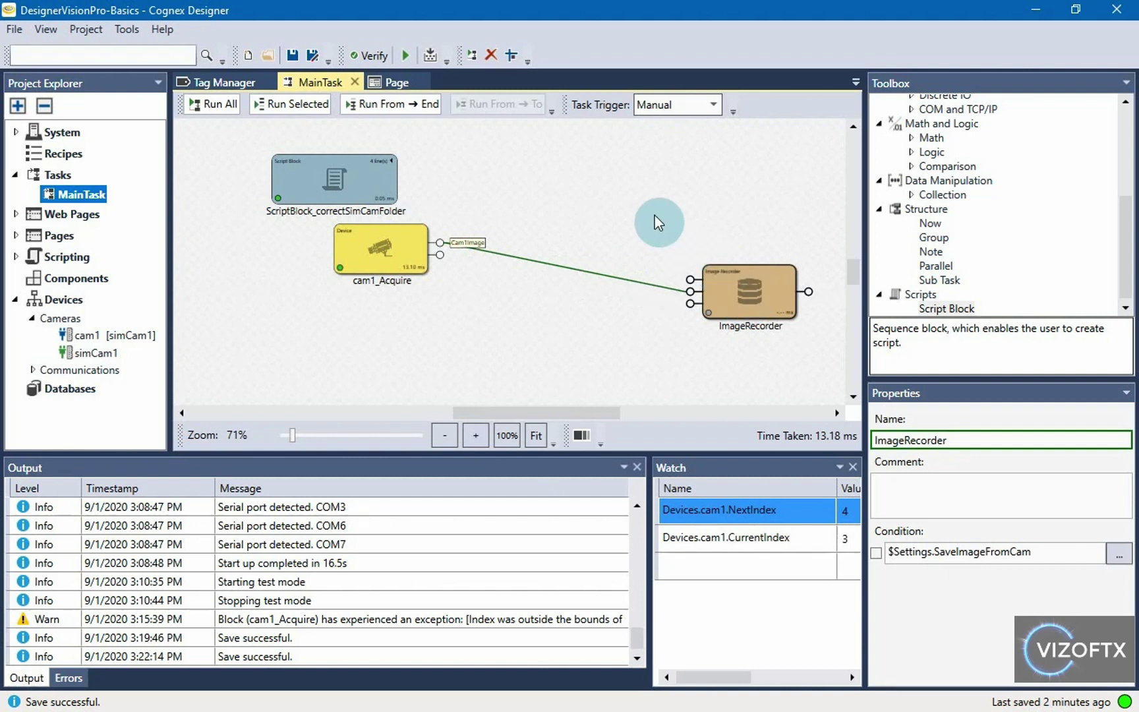
{"action": "scroll", "coordinate": [987, 250], "scroll_direction": "up", "scroll_amount": 4}
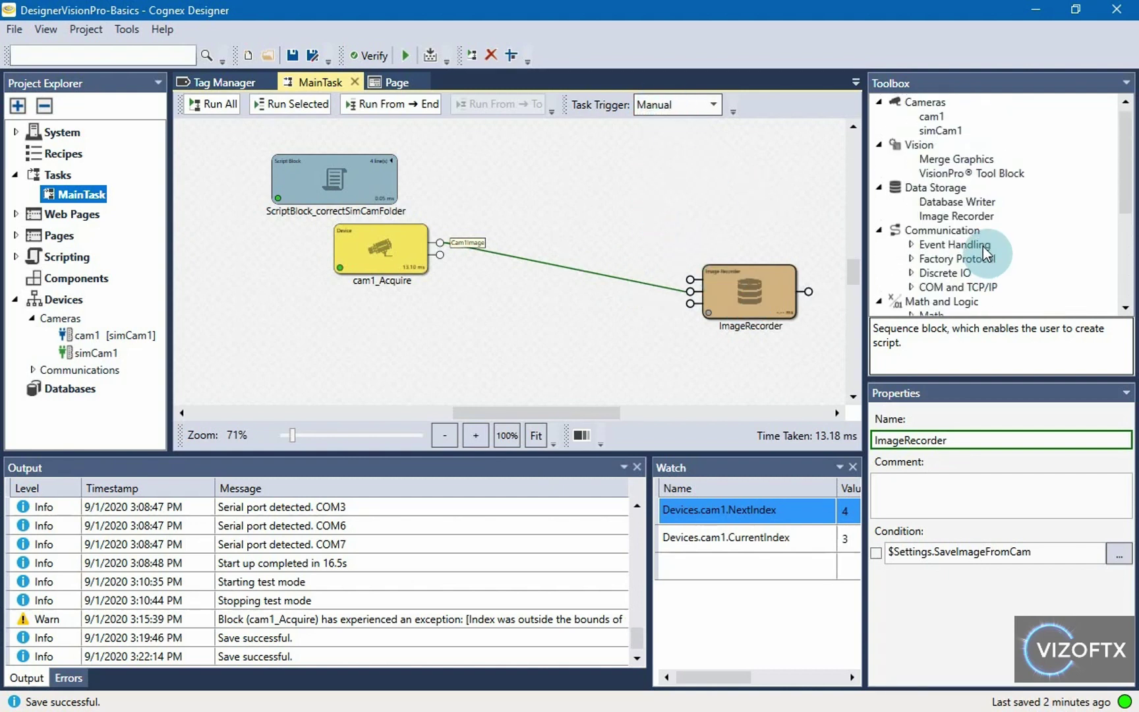
{"action": "left_click", "coordinate": [973, 174]}
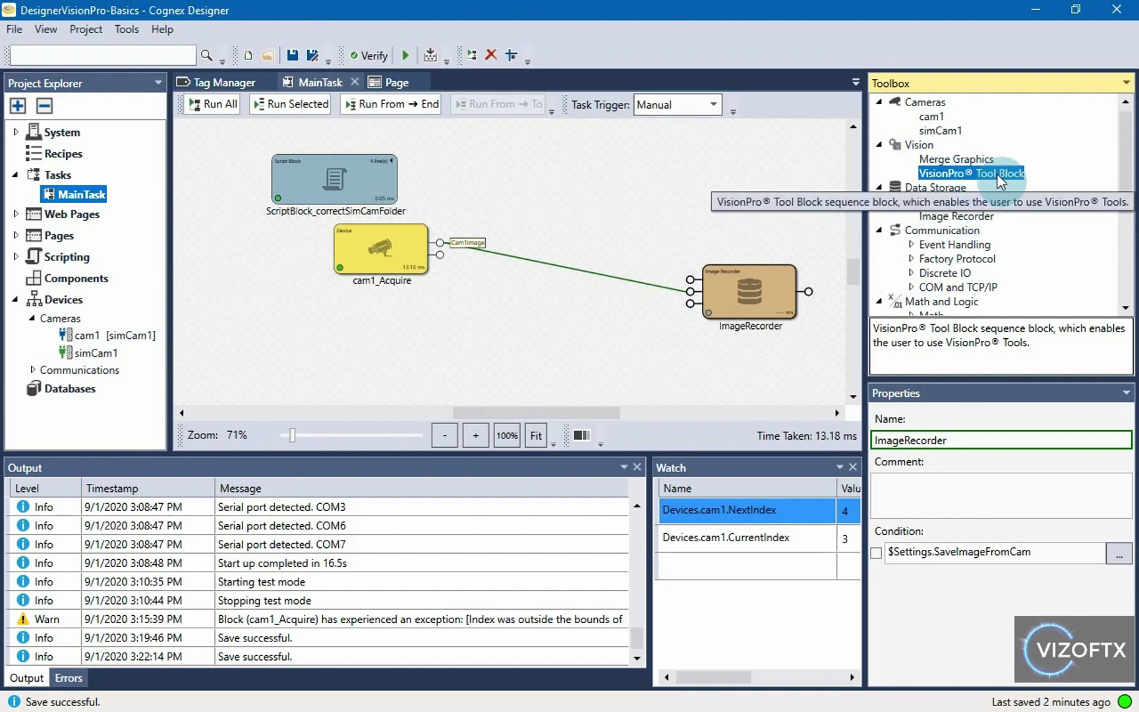
{"action": "left_click_drag", "start_coordinate": [997, 173], "coordinate": [580, 220]}
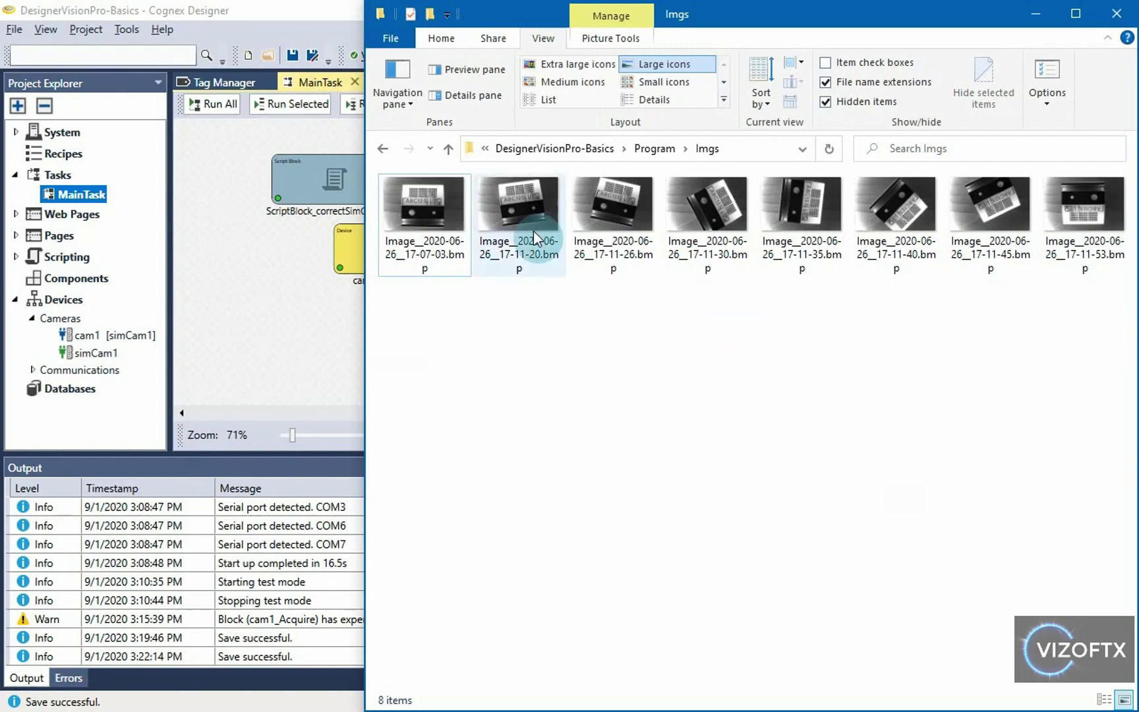
{"action": "double_click", "coordinate": [437, 207]}
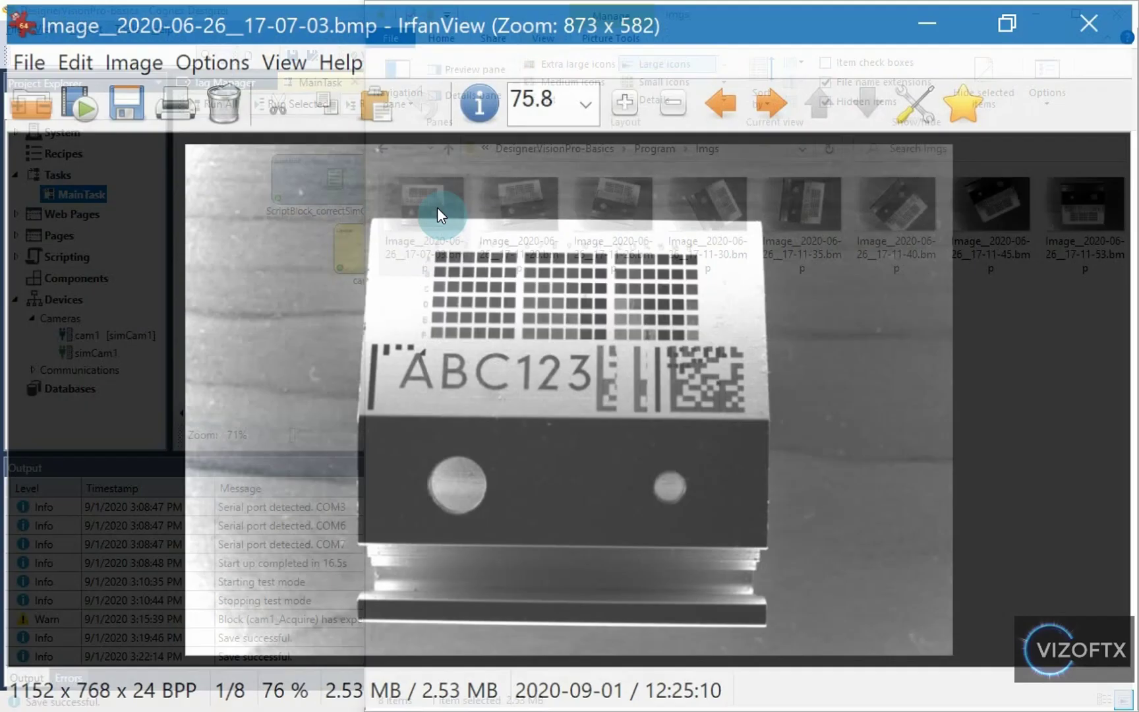
{"action": "scroll", "coordinate": [509, 399], "scroll_direction": "up", "scroll_amount": 5}
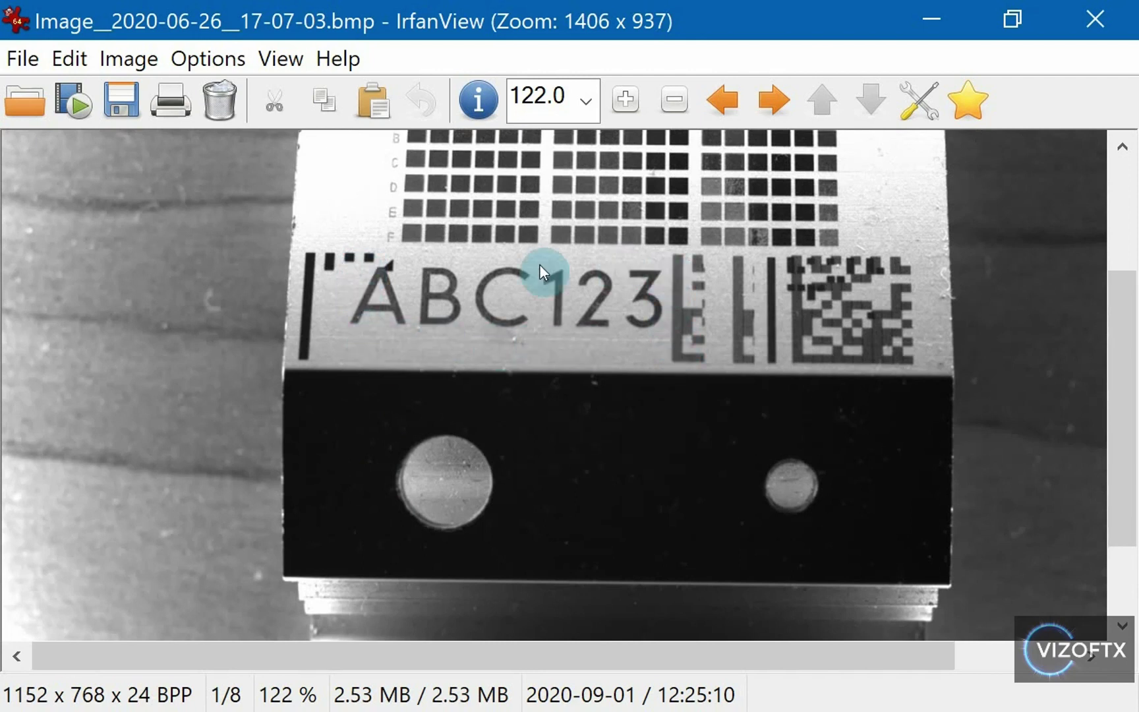
{"action": "left_click", "coordinate": [939, 14]}
{"action": "left_click", "coordinate": [276, 132]}
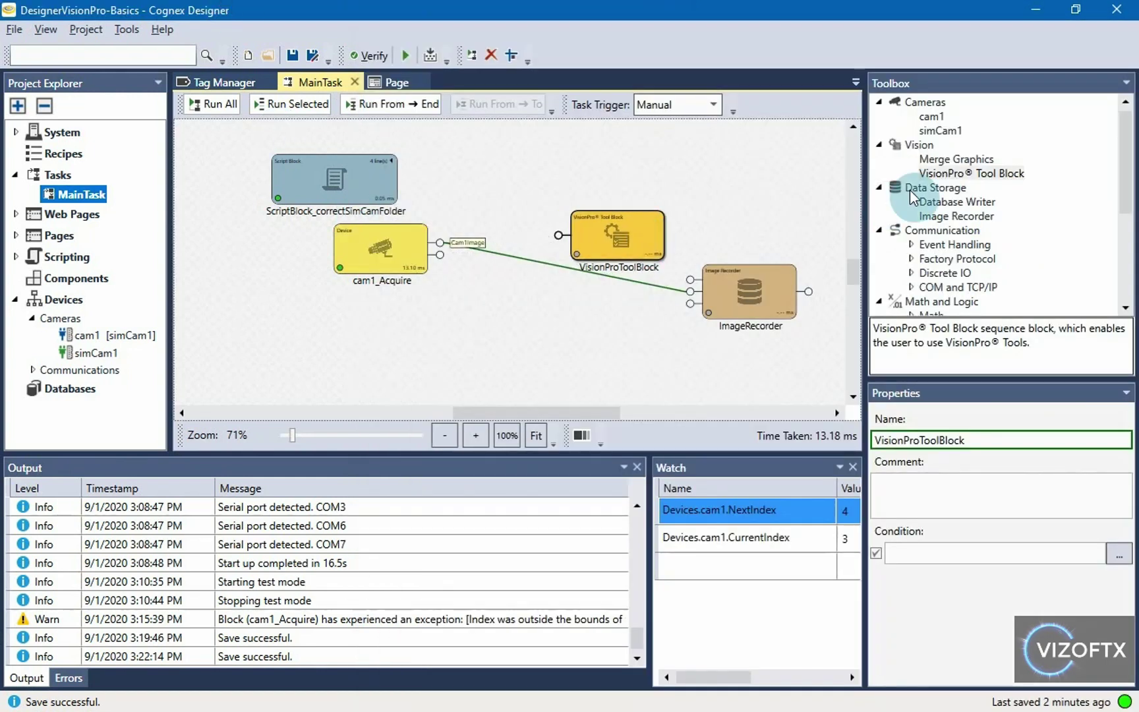
- Link cam1_Acquire's CamImage output to the VisionProToolBlock's input, selecting the Cam1Image tag
{"action": "left_click", "coordinate": [949, 173]}
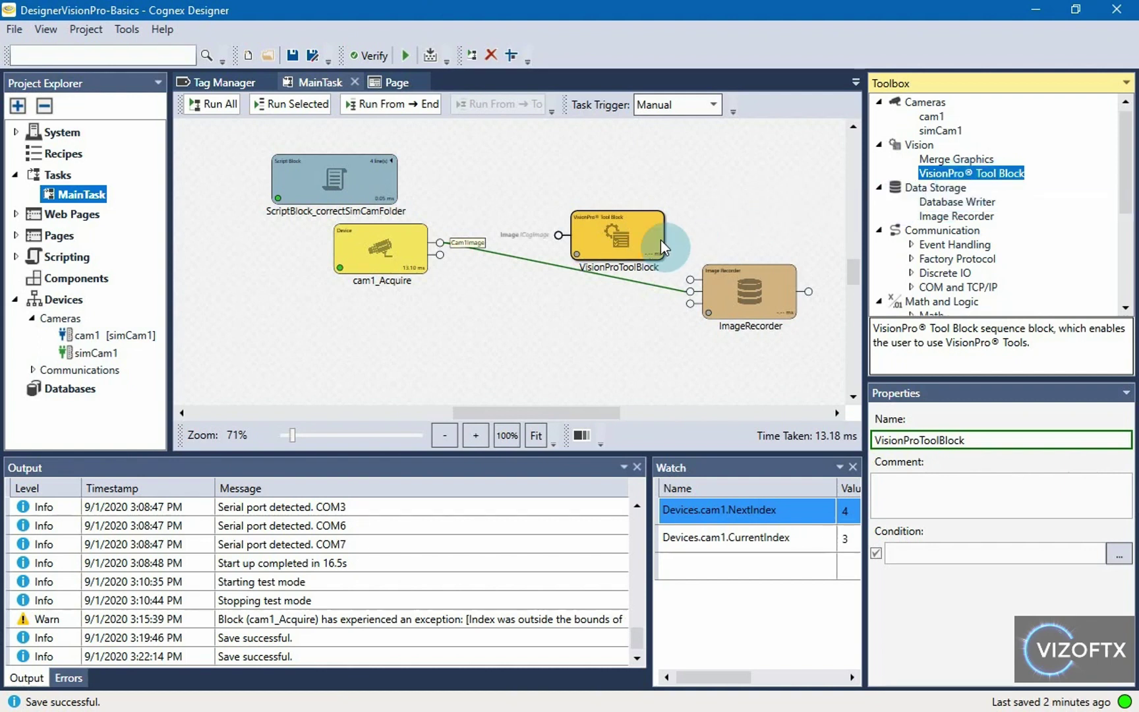
{"action": "mouse_move", "coordinate": [558, 239]}
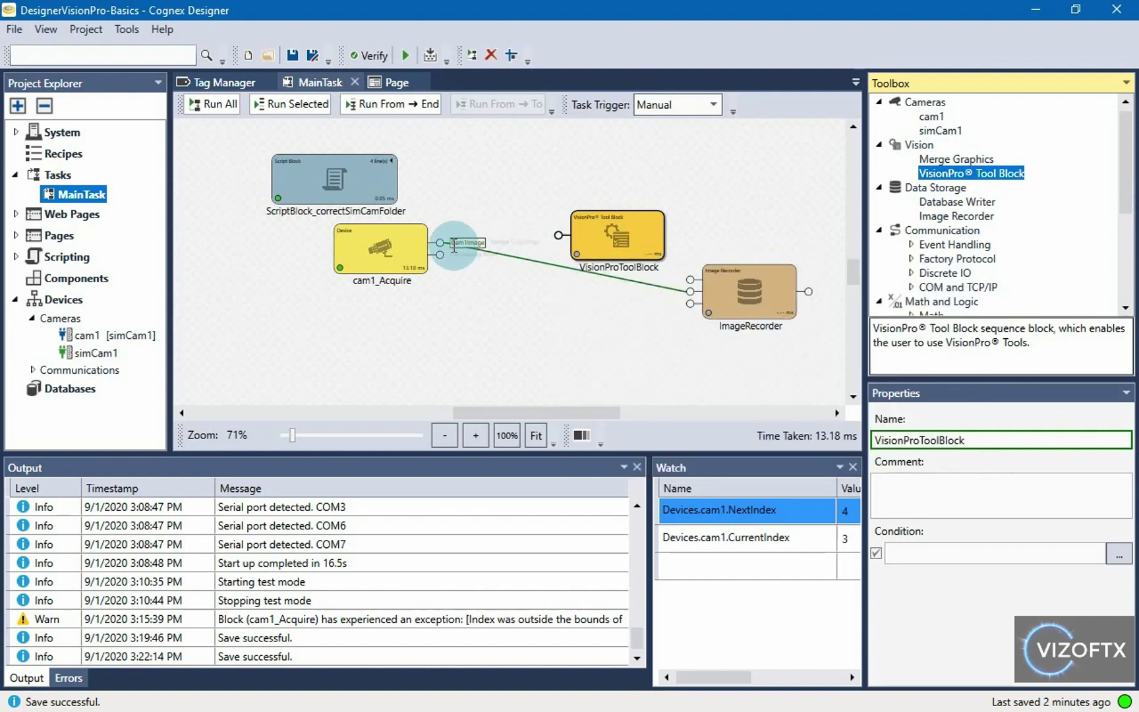
{"action": "mouse_move", "coordinate": [439, 246]}
{"action": "left_click_drag", "start_coordinate": [439, 246], "coordinate": [558, 235]}
{"action": "left_click_drag", "start_coordinate": [414, 249], "coordinate": [391, 259]}
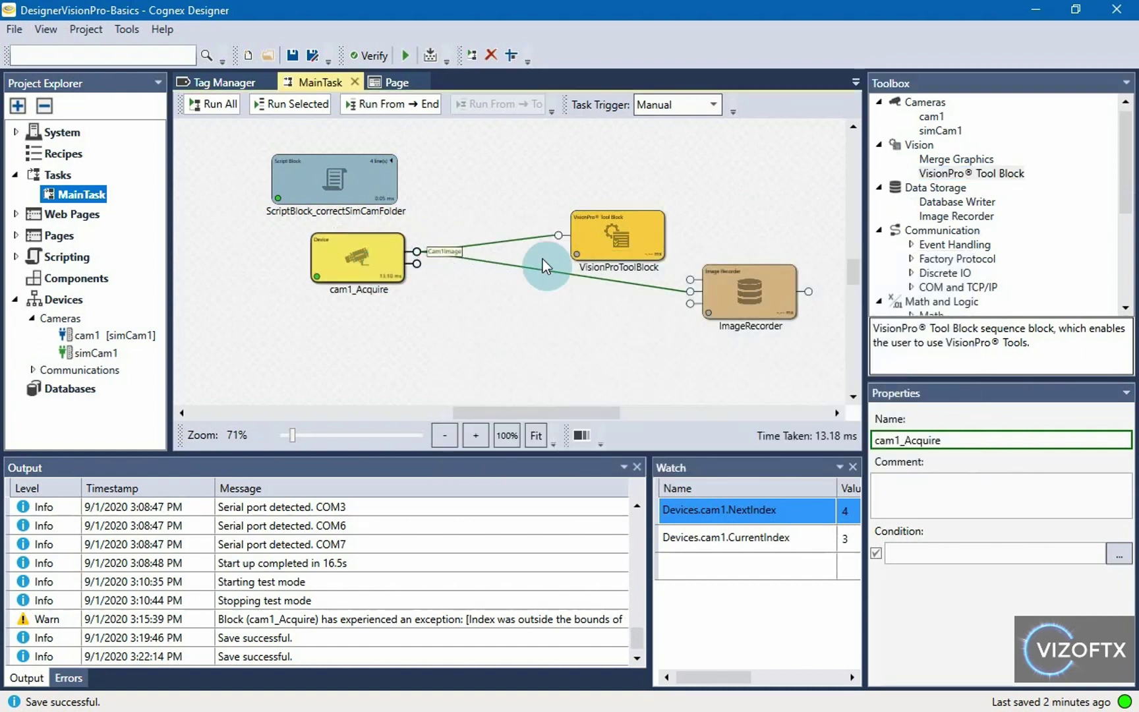
{"action": "right_click", "coordinate": [562, 237]}
{"action": "left_click", "coordinate": [591, 293]}
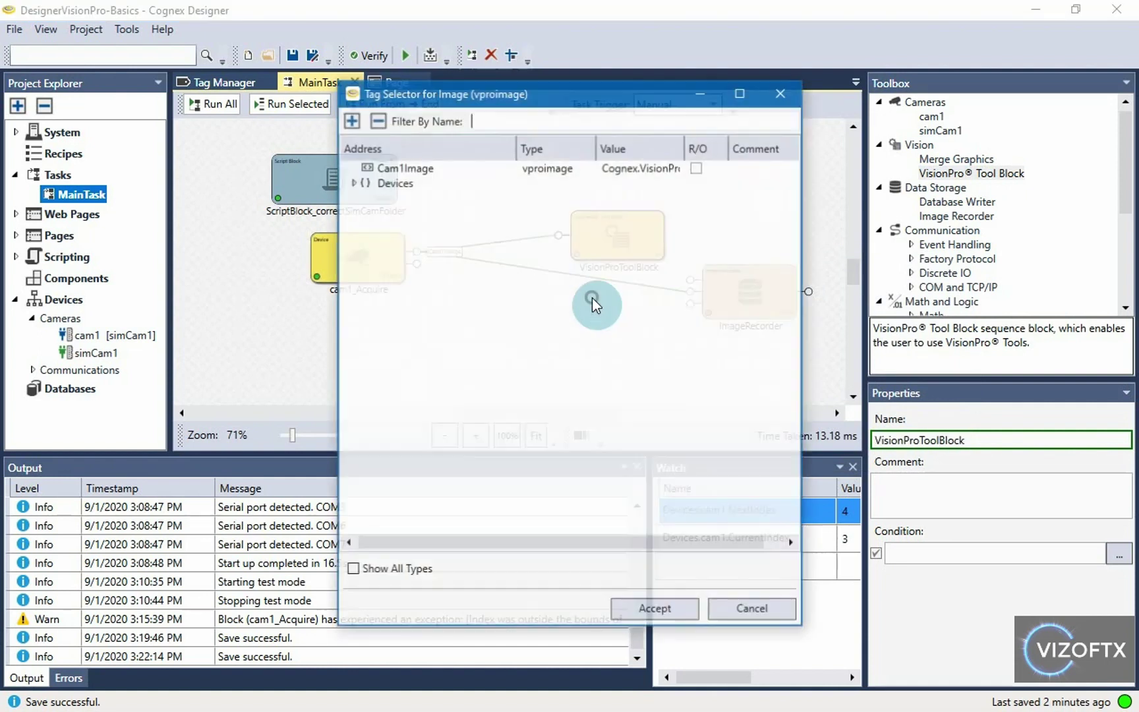
{"action": "double_click", "coordinate": [395, 172]}
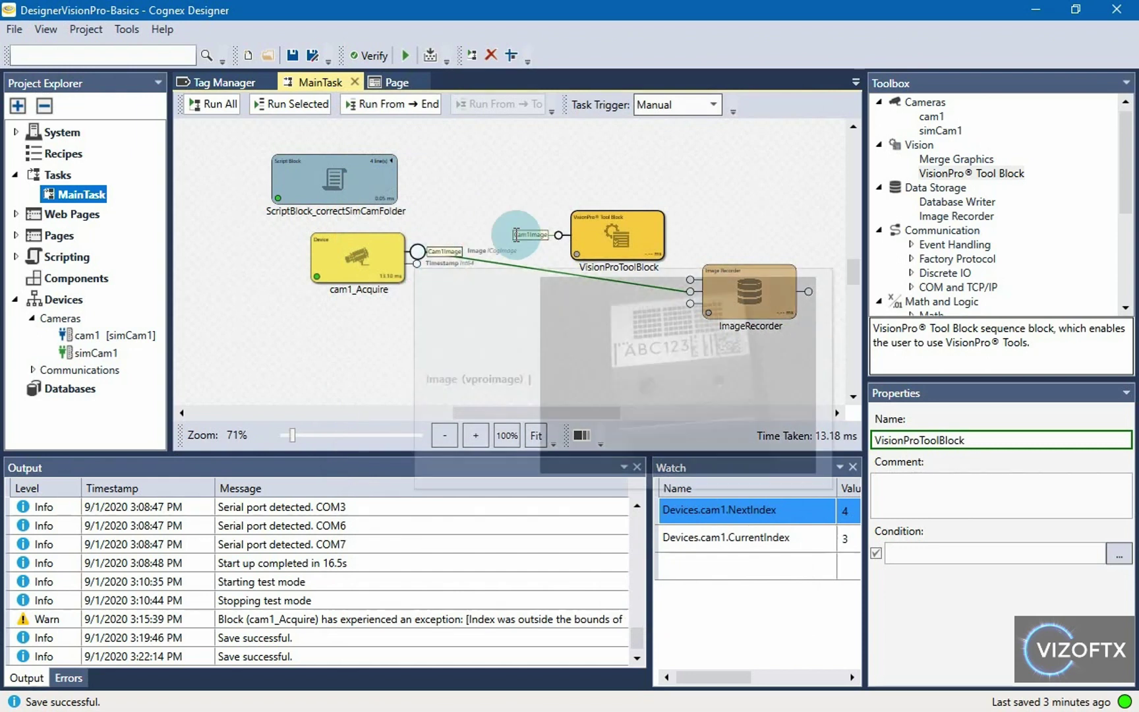
{"action": "mouse_move", "coordinate": [414, 250]}
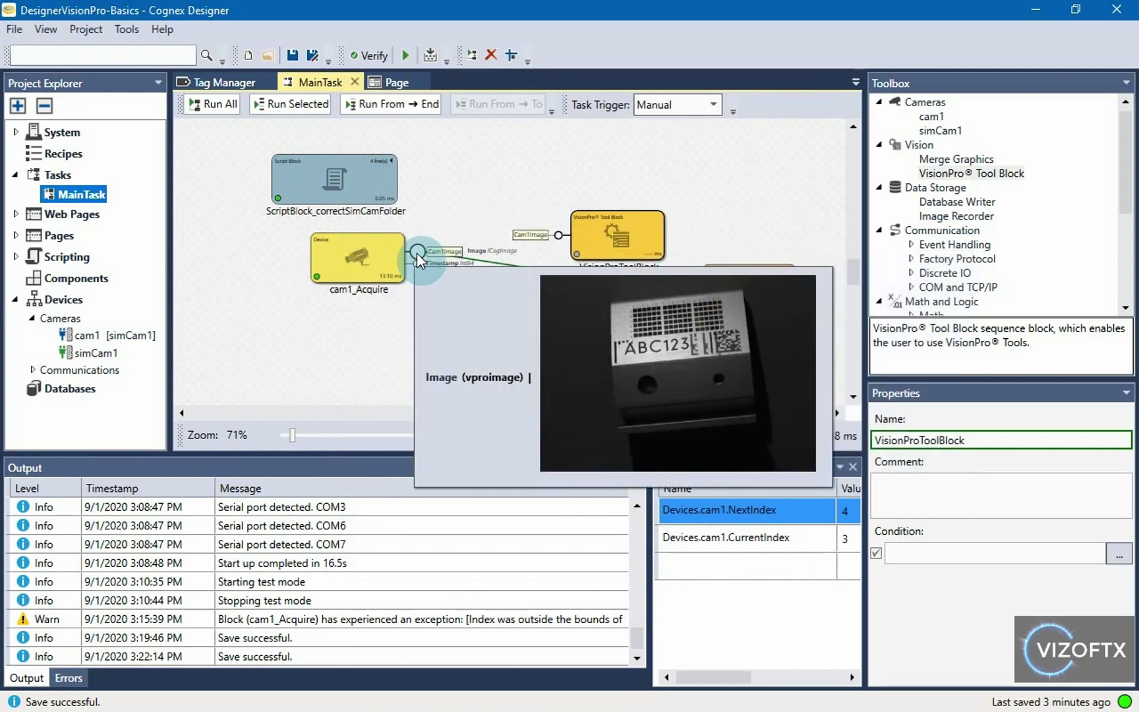
{"action": "left_click_drag", "start_coordinate": [417, 252], "coordinate": [559, 234]}
{"action": "left_click", "coordinate": [510, 310]}
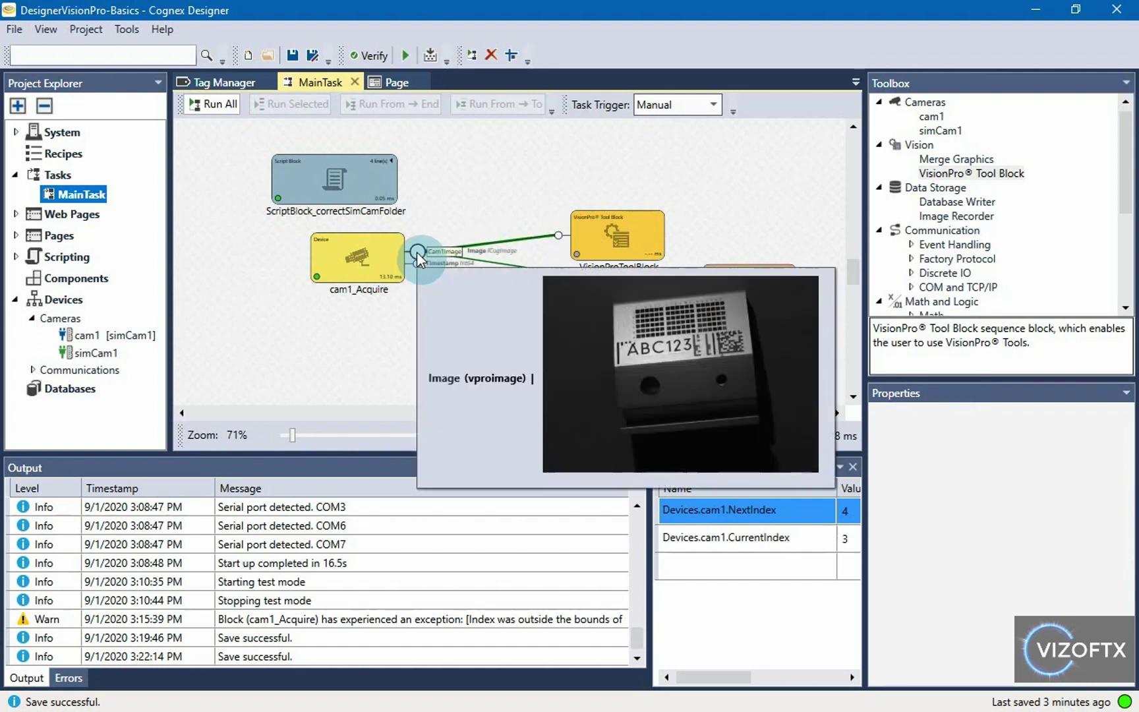
- Nudge the VisionProToolBlock up slightly and run the entire MainTask
{"action": "left_click_drag", "start_coordinate": [613, 240], "coordinate": [617, 215]}
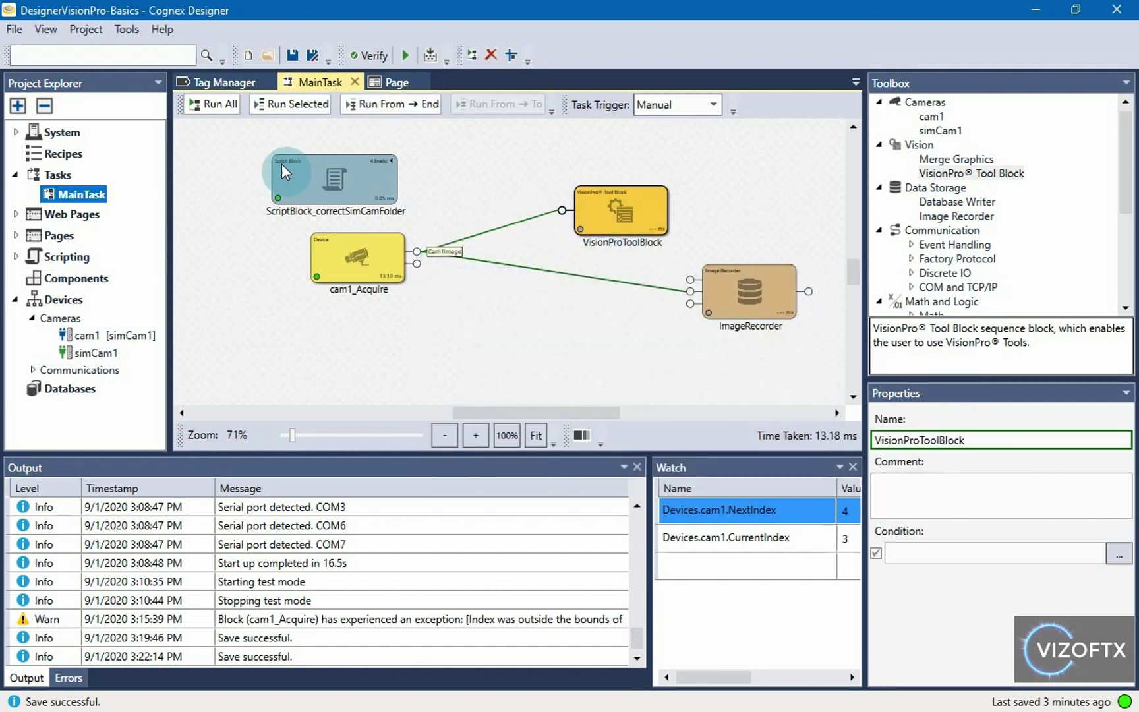
{"action": "left_click", "coordinate": [612, 244]}
{"action": "left_click", "coordinate": [433, 186]}
{"action": "left_click", "coordinate": [213, 109]}
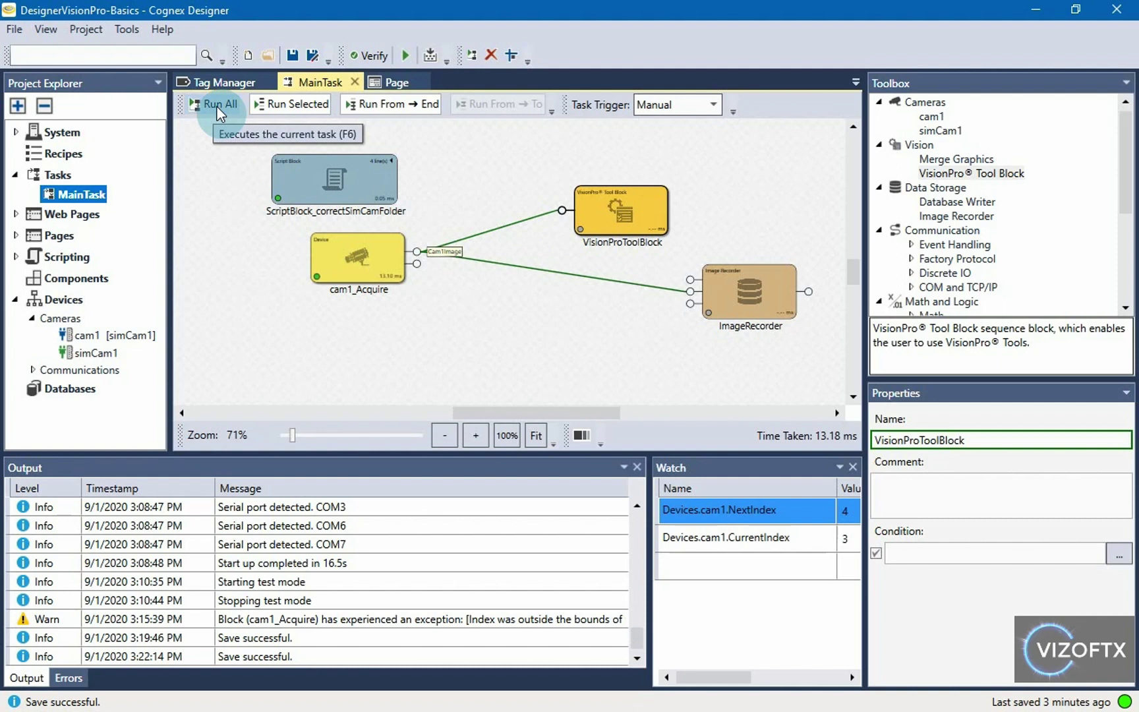
{"action": "left_click", "coordinate": [217, 106]}
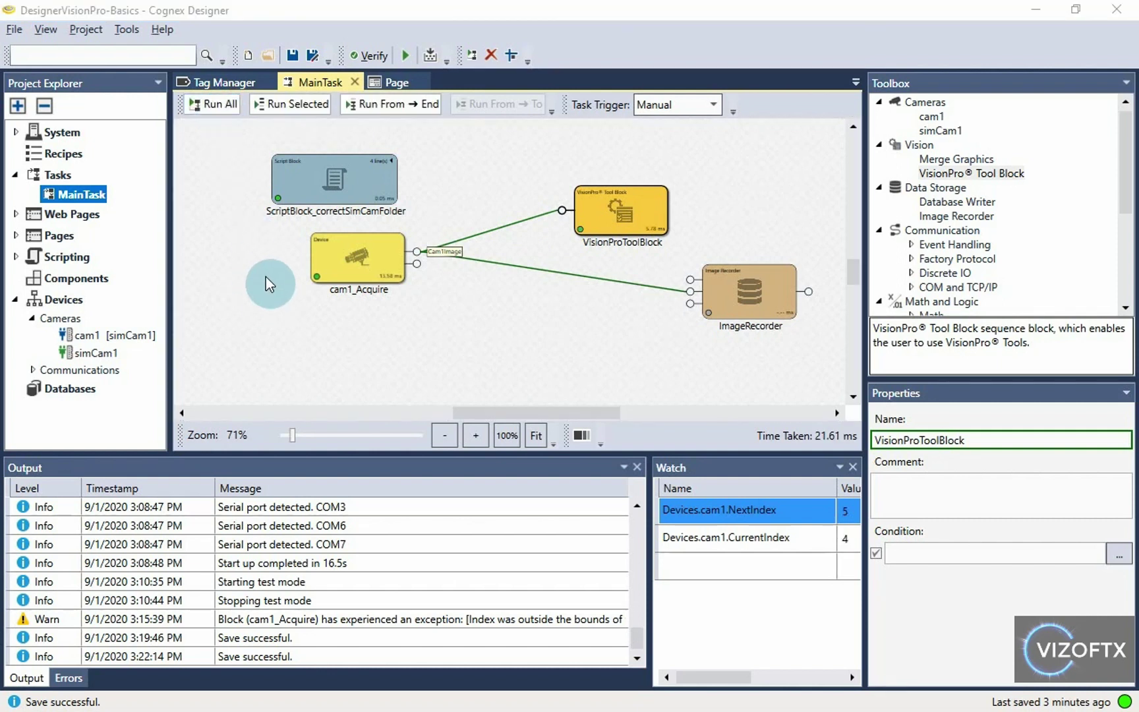
- Check the Imgs folder path, confirm it as simCam1's image source, and rerun the task
{"action": "left_click", "coordinate": [645, 364]}
{"action": "left_click", "coordinate": [761, 151]}
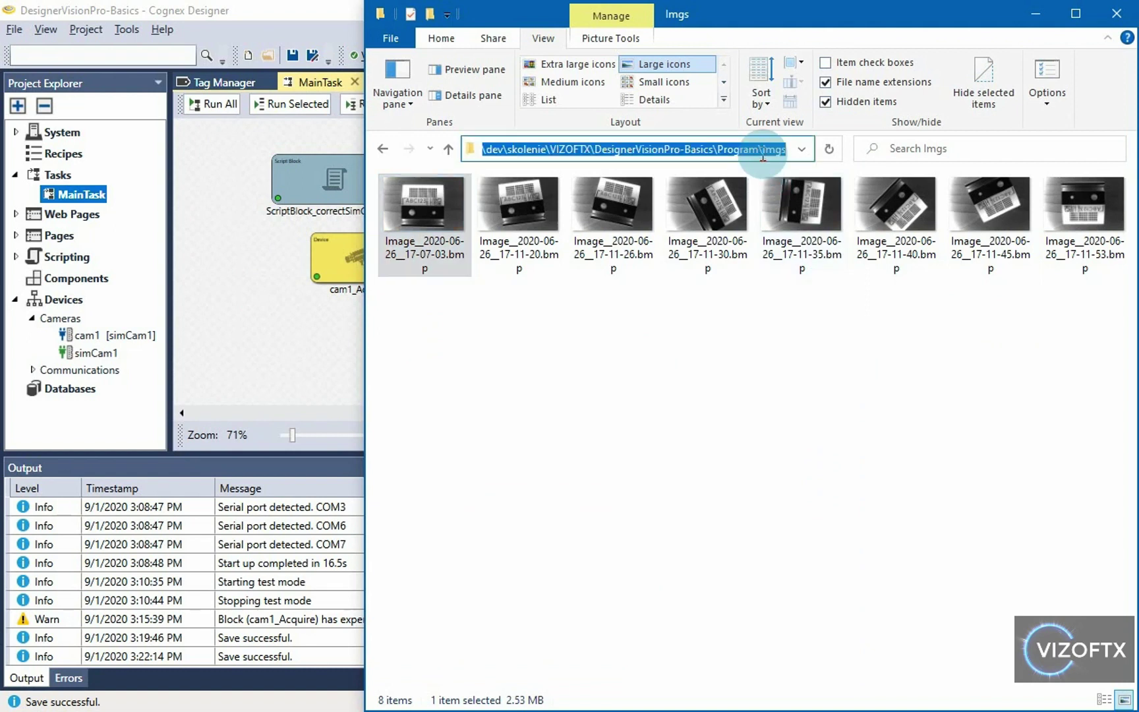
{"action": "left_click", "coordinate": [201, 242]}
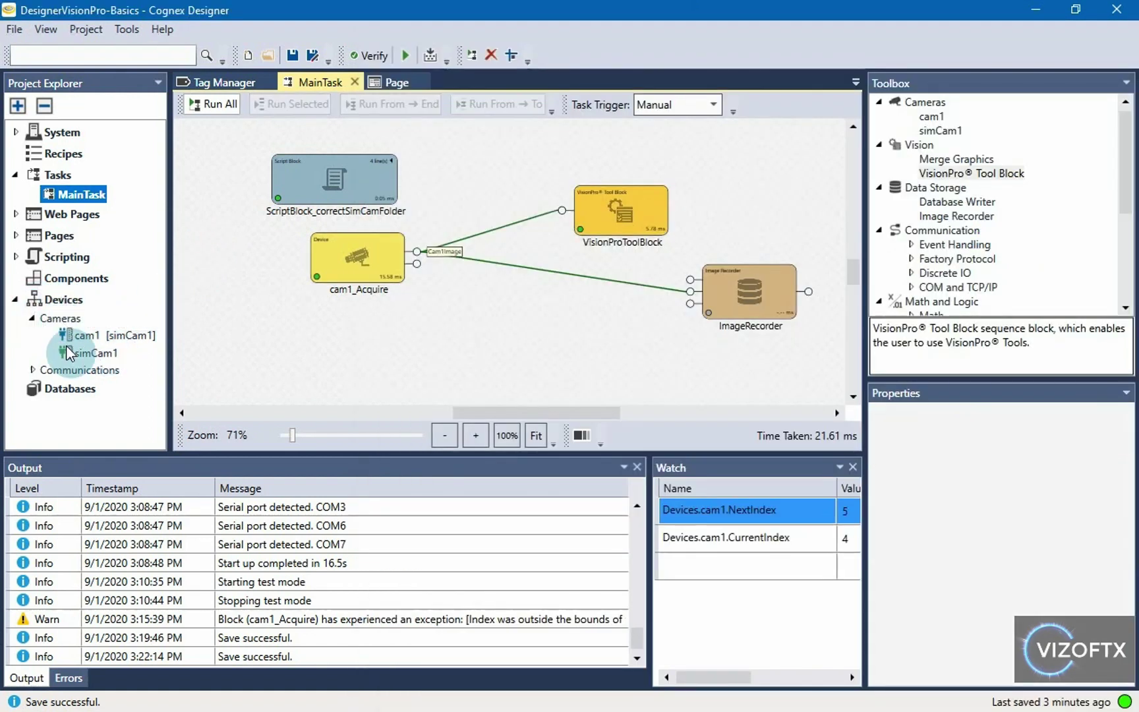
{"action": "double_click", "coordinate": [80, 361]}
{"action": "left_click", "coordinate": [653, 343]}
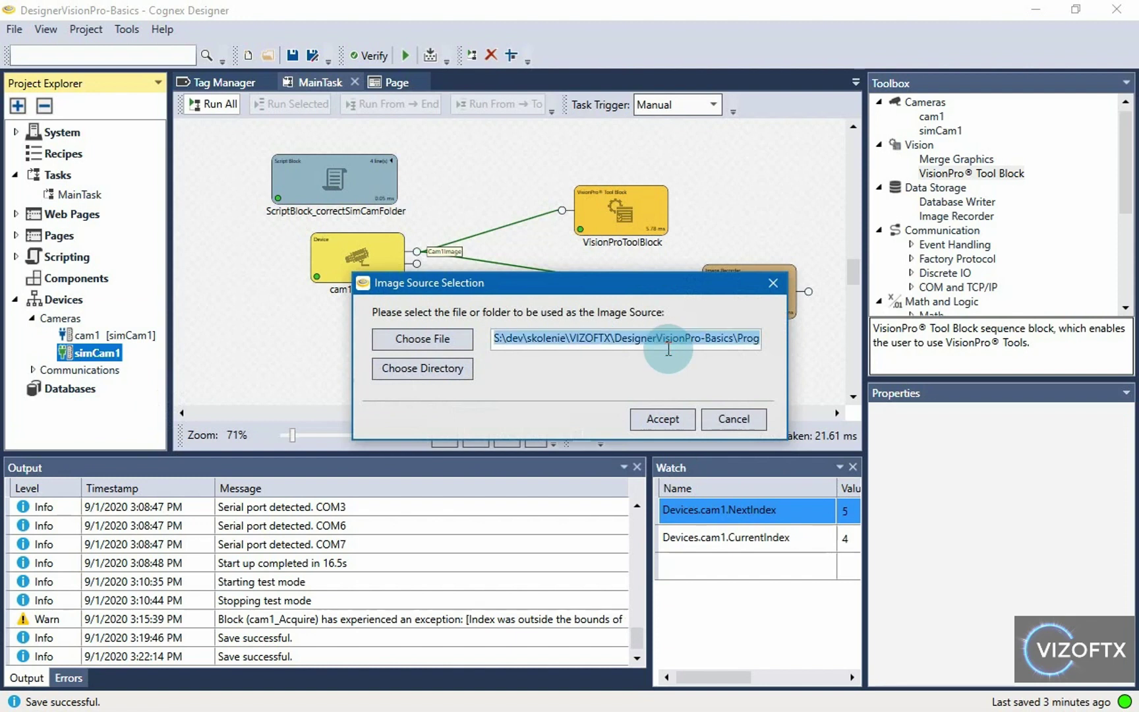
{"action": "left_click", "coordinate": [676, 424]}
{"action": "left_click", "coordinate": [211, 104]}
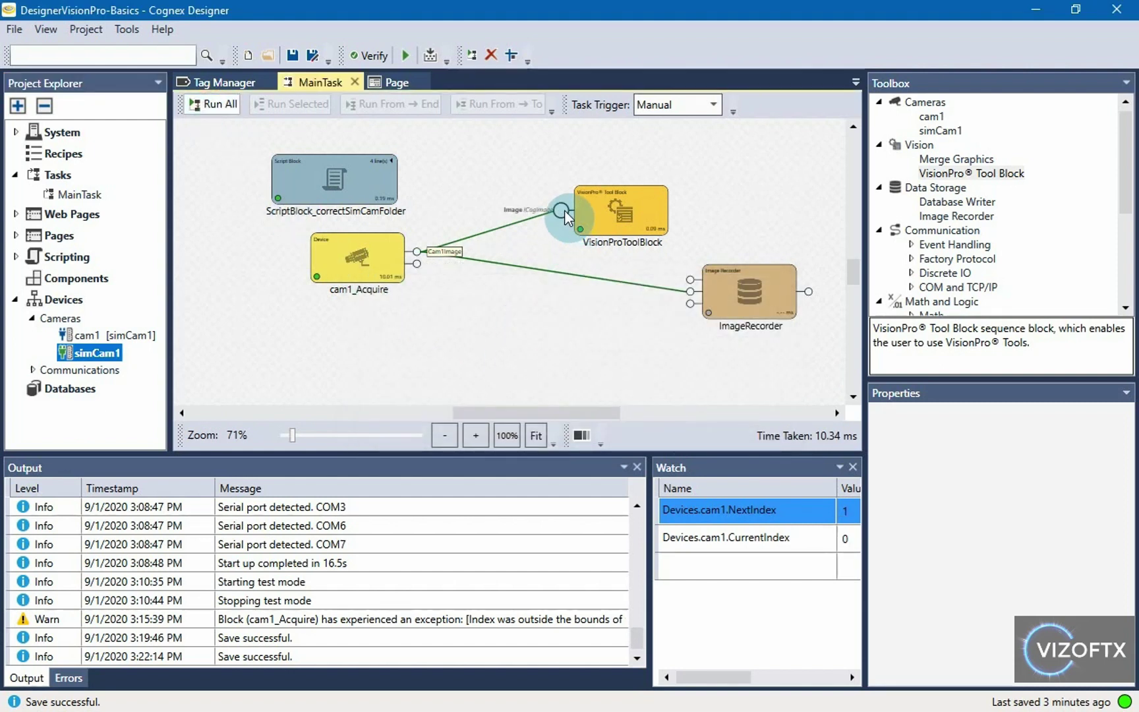
{"action": "mouse_move", "coordinate": [564, 210]}
{"action": "left_click", "coordinate": [604, 214]}
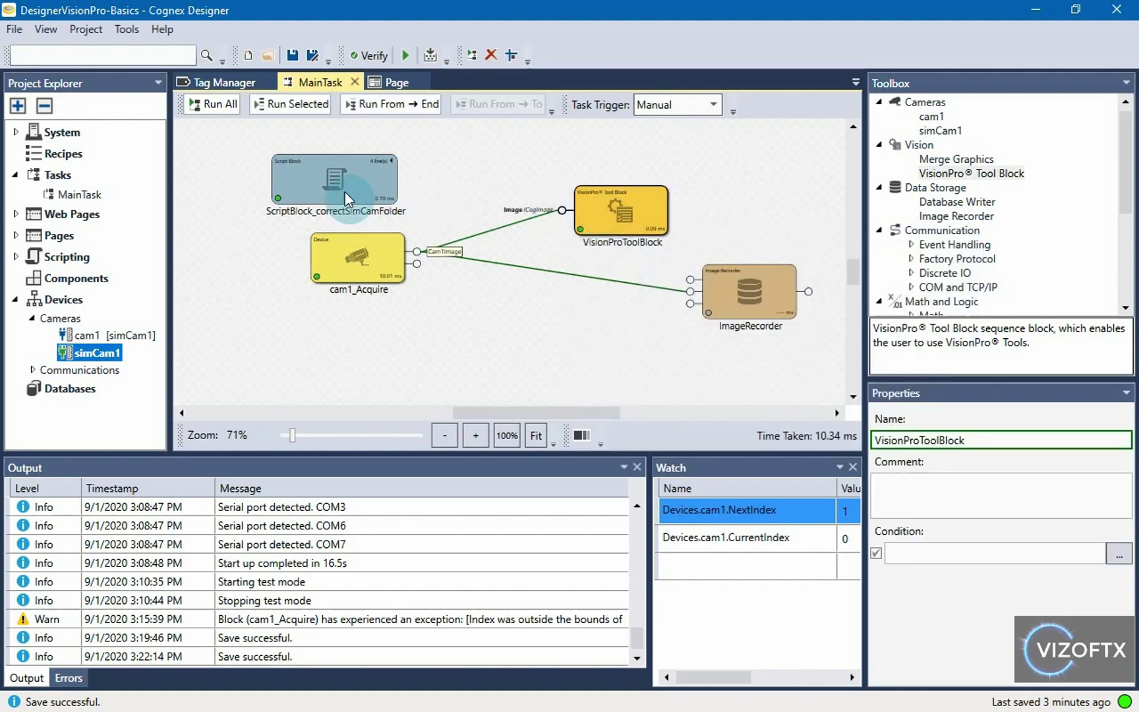
- Open the VisionProToolBlock editor, add CogPMAlignTool1, and link the Image input to its InputImage
{"action": "double_click", "coordinate": [643, 213]}
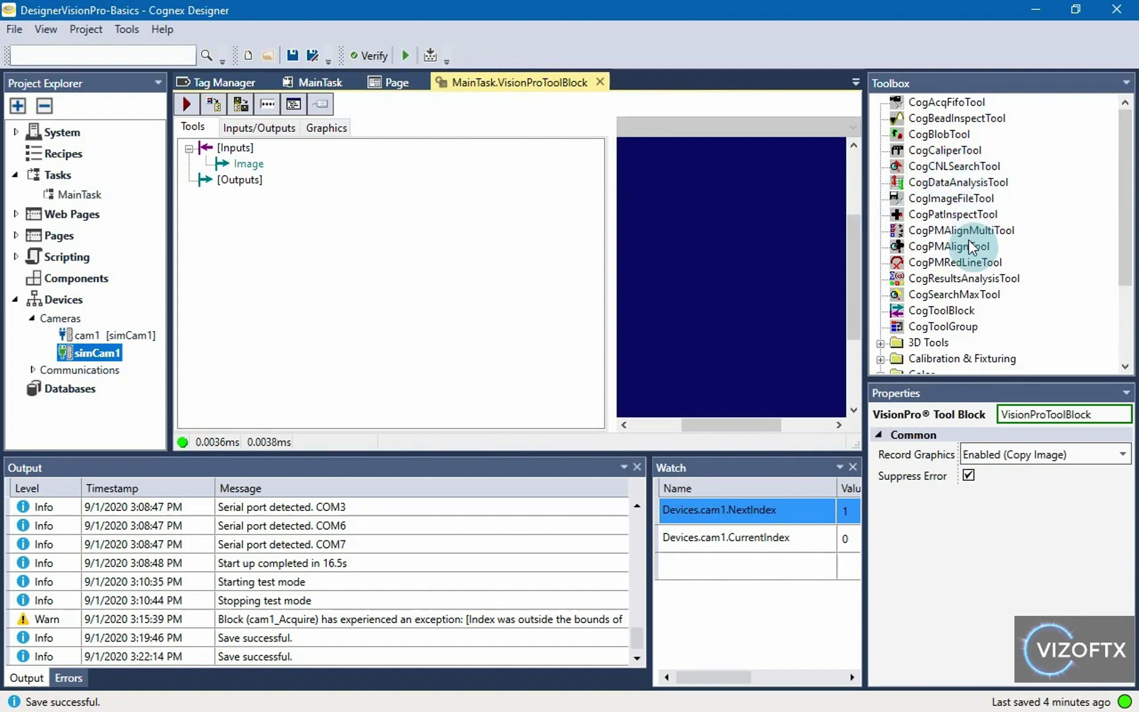
{"action": "left_click", "coordinate": [968, 249]}
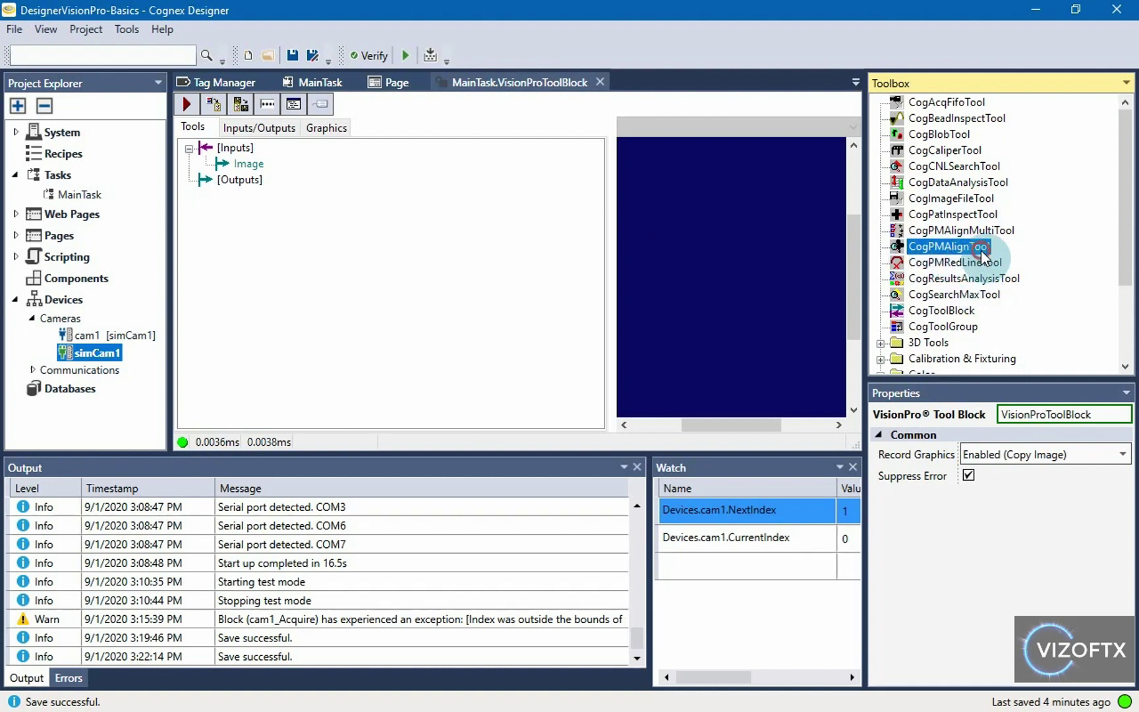
{"action": "left_click_drag", "start_coordinate": [981, 250], "coordinate": [386, 170]}
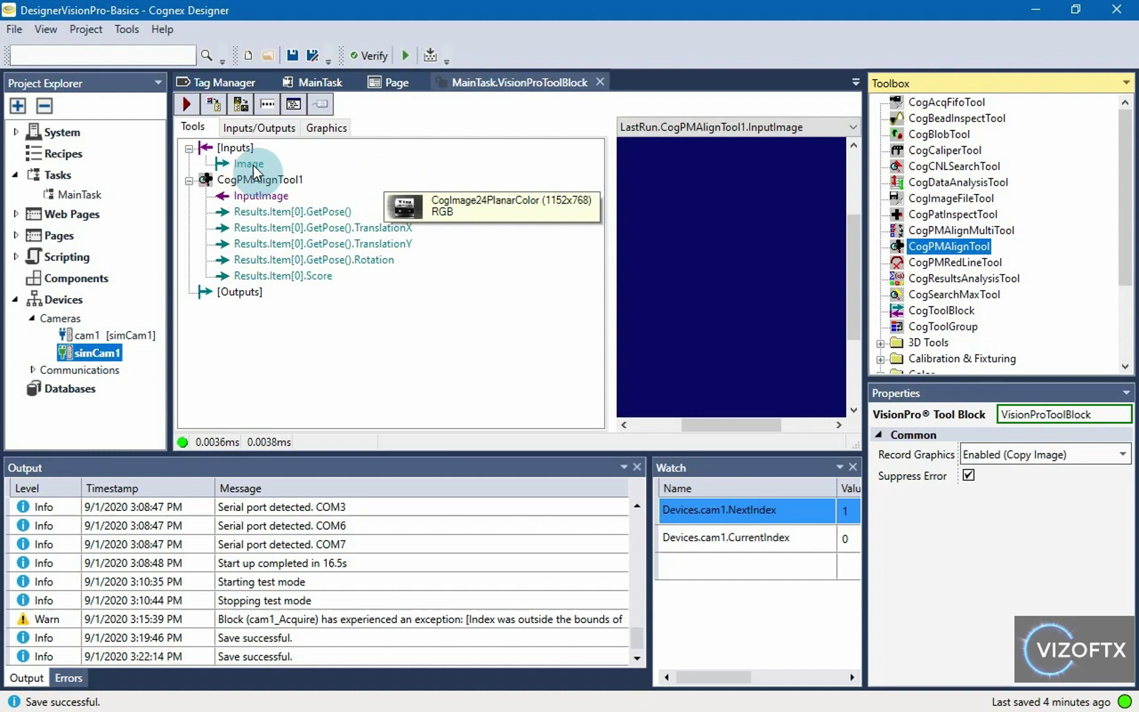
{"action": "mouse_move", "coordinate": [253, 166]}
{"action": "left_mouse_down"}
{"action": "mouse_move", "coordinate": [339, 175]}
{"action": "mouse_move", "coordinate": [254, 157]}
{"action": "mouse_move", "coordinate": [263, 197]}
{"action": "mouse_move", "coordinate": [285, 161]}
{"action": "mouse_move", "coordinate": [331, 170]}
{"action": "mouse_move", "coordinate": [308, 198]}
{"action": "left_mouse_up"}
{"action": "mouse_move", "coordinate": [249, 164]}
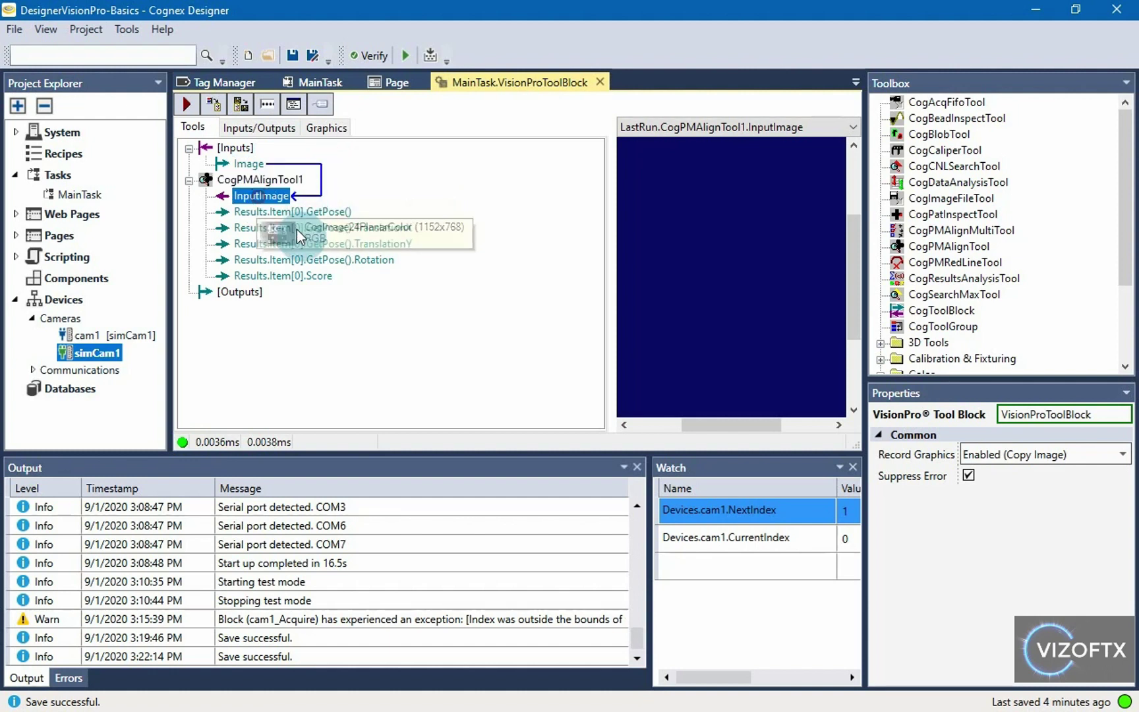
- Open CogPMAlignTool1's editor and maximise its window
{"action": "double_click", "coordinate": [275, 178]}
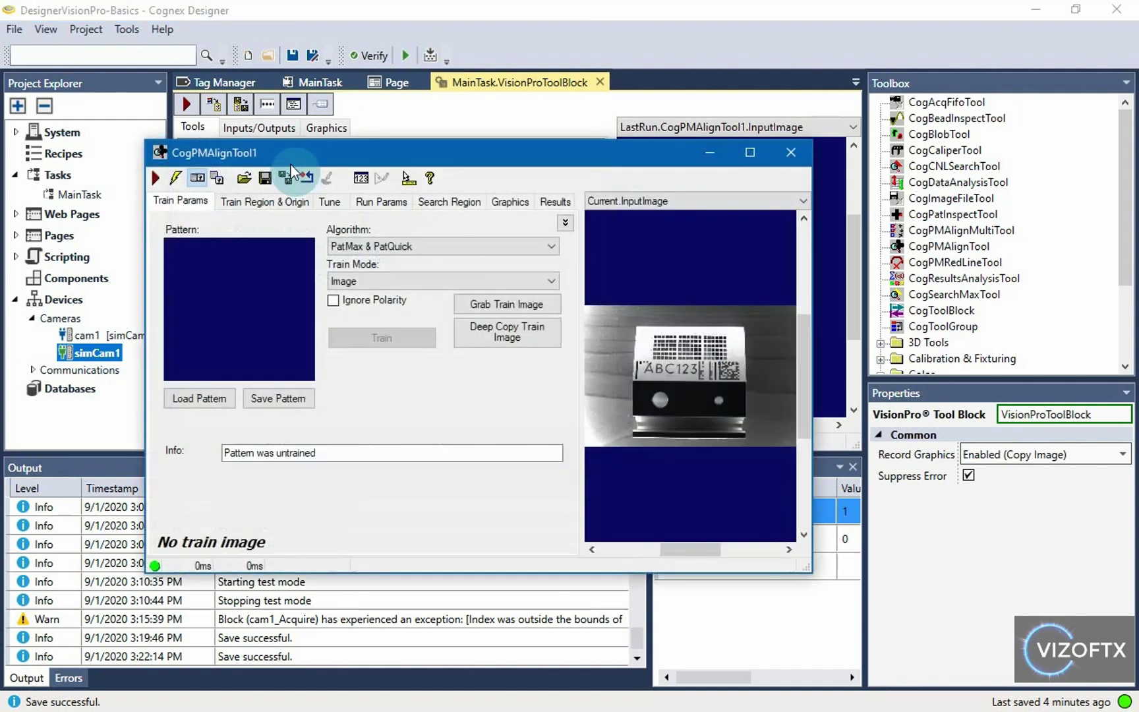
{"action": "left_click_drag", "start_coordinate": [296, 152], "coordinate": [301, 130]}
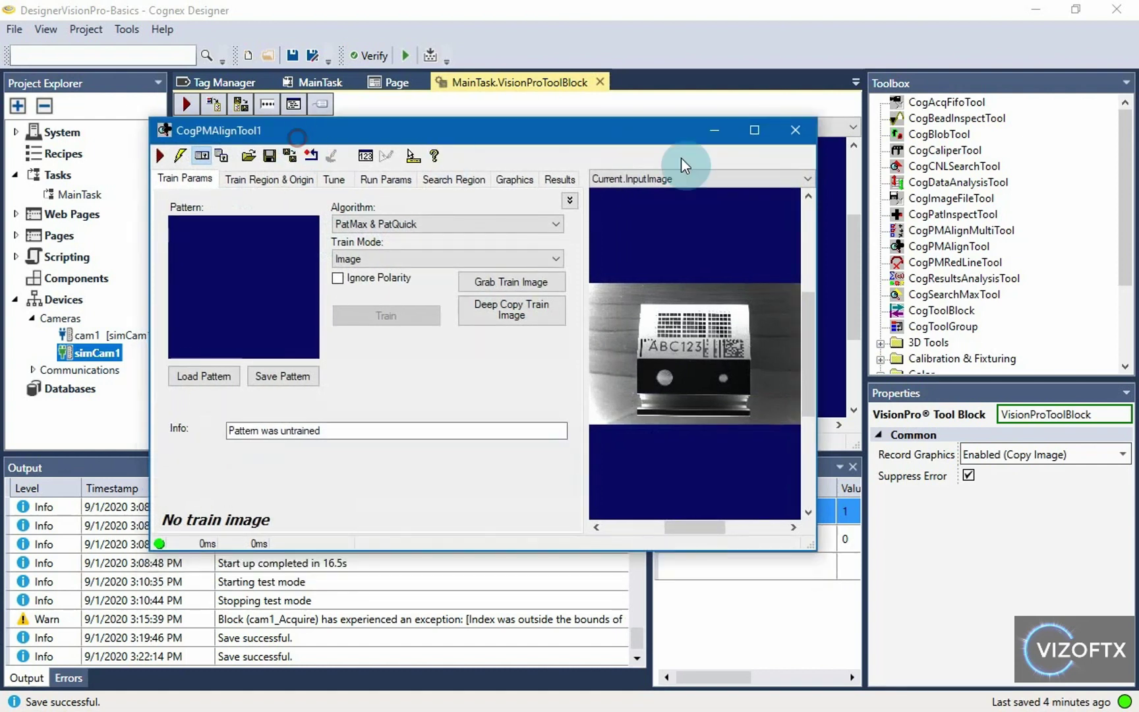
{"action": "left_click", "coordinate": [755, 130]}
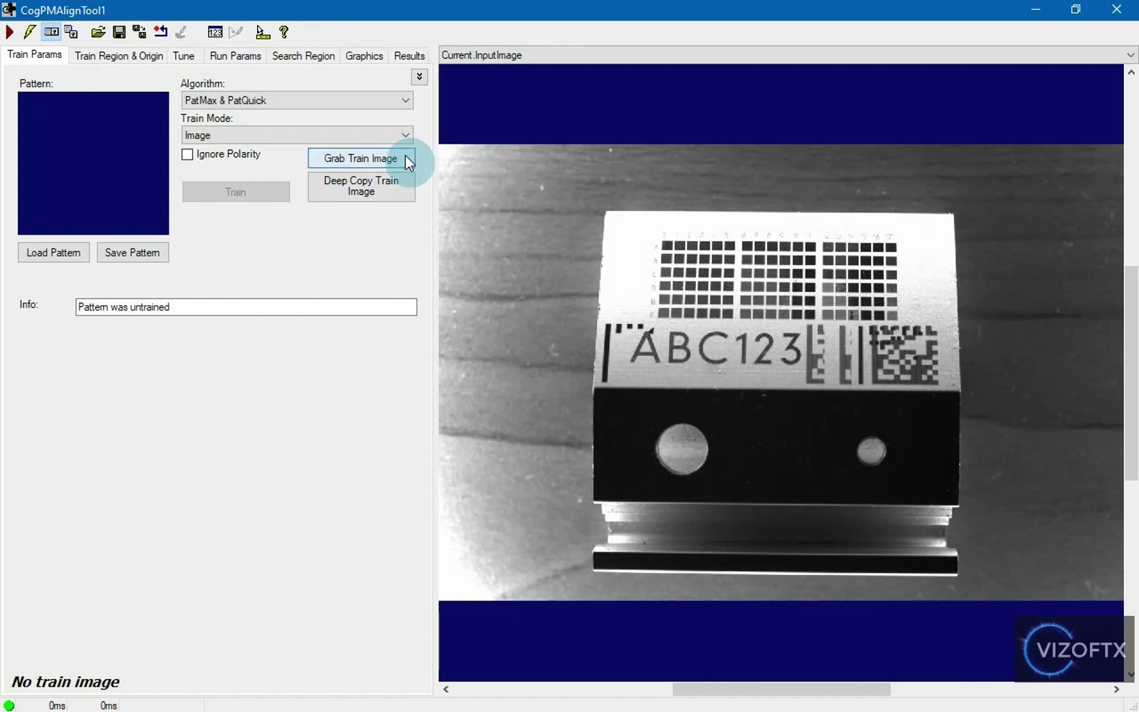
- Switch the display through Current.TrainImage, LastRun.InputImage and Current.CompositeDataItemImage
{"action": "left_click", "coordinate": [488, 53]}
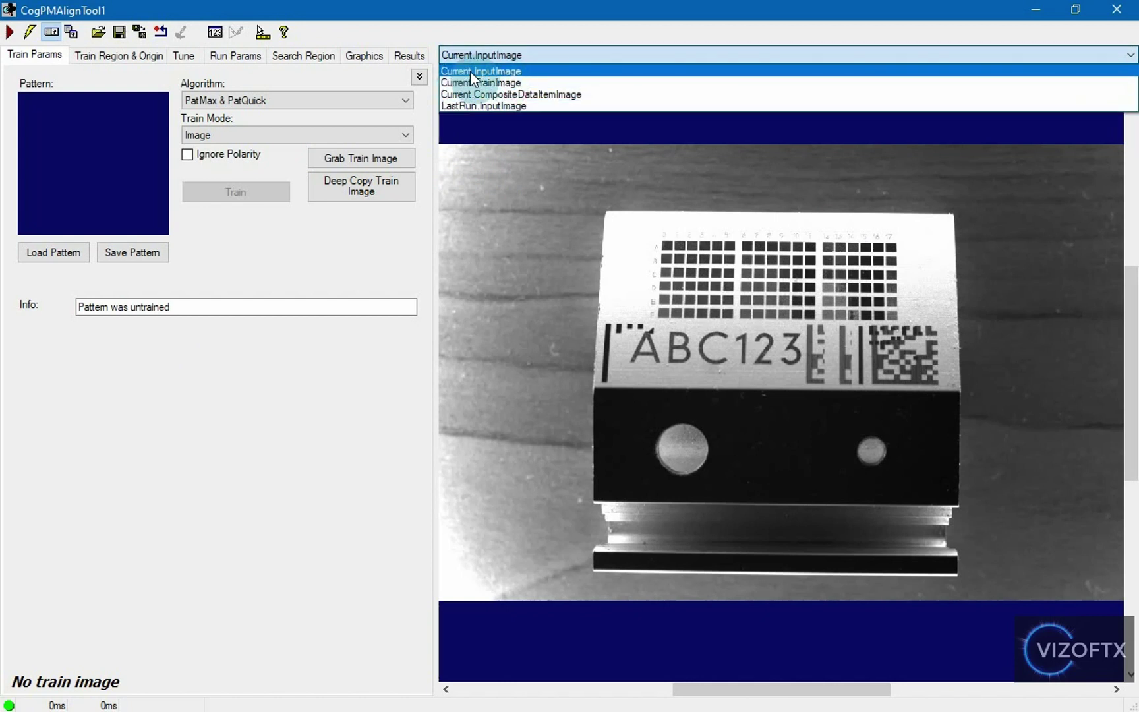
{"action": "left_click", "coordinate": [480, 72]}
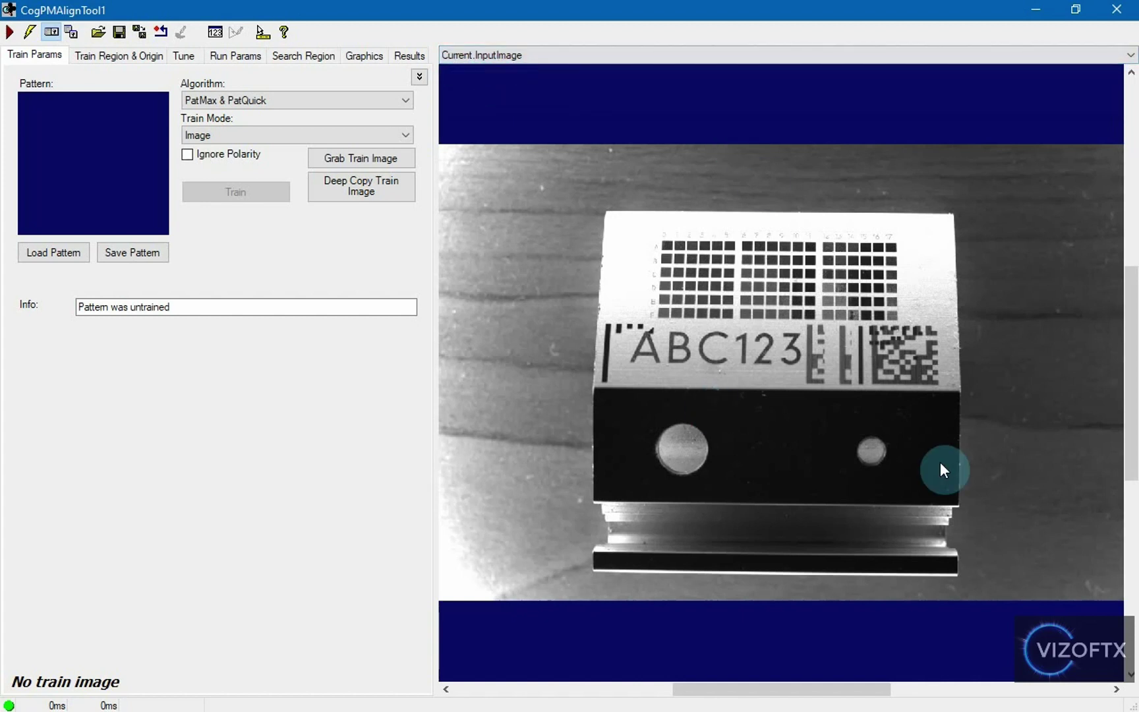
{"action": "left_click", "coordinate": [500, 50]}
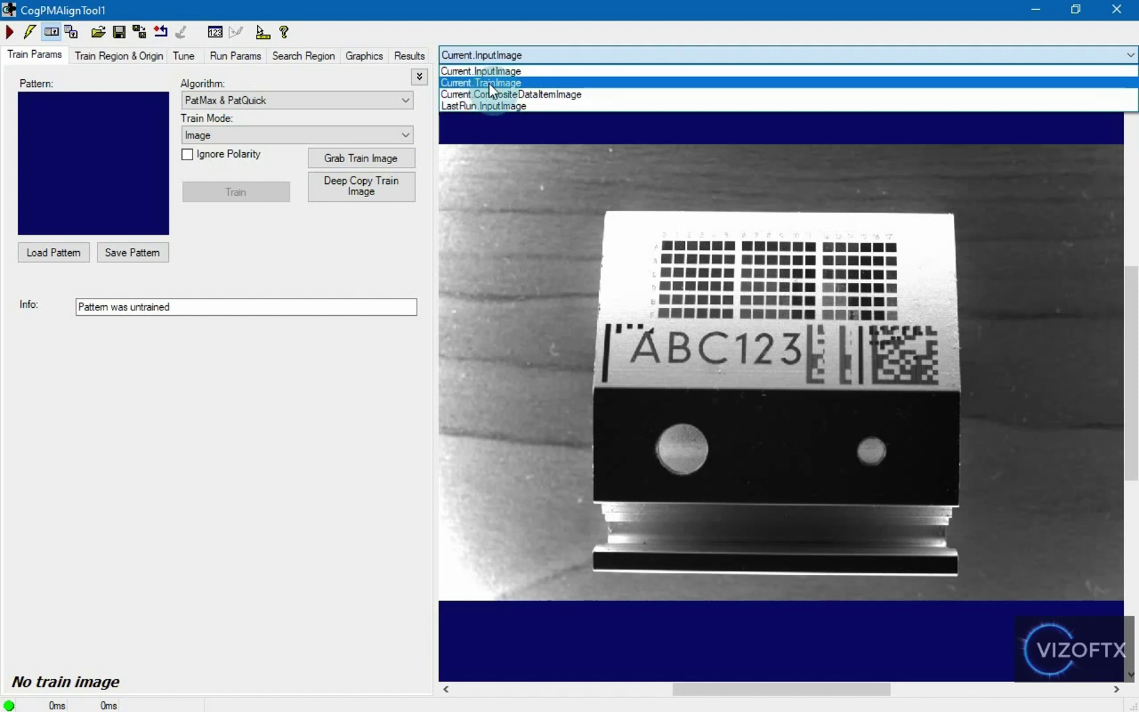
{"action": "left_click", "coordinate": [489, 84]}
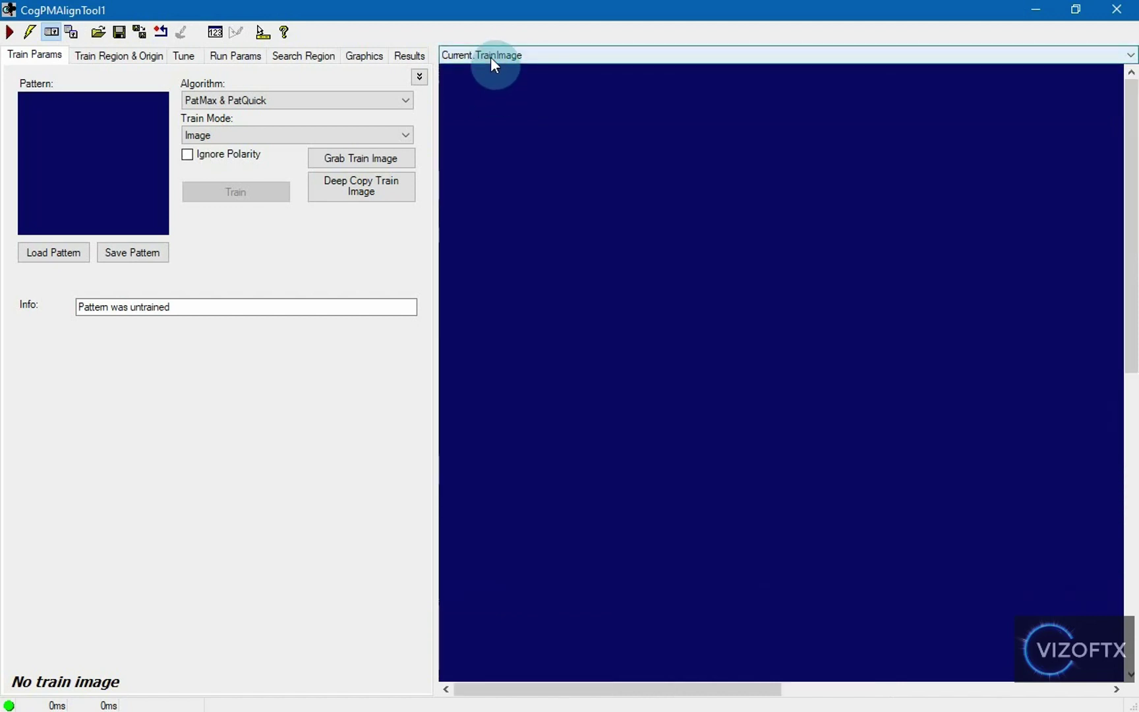
{"action": "left_click", "coordinate": [365, 164]}
{"action": "left_click", "coordinate": [495, 56]}
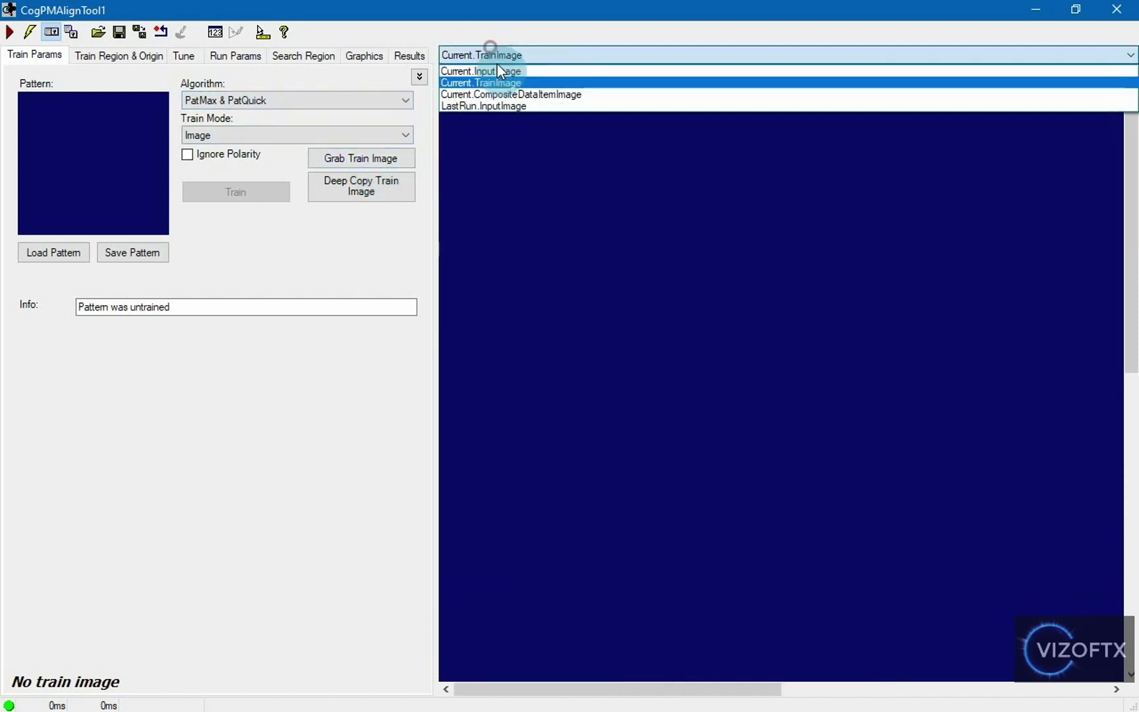
{"action": "left_click", "coordinate": [499, 108]}
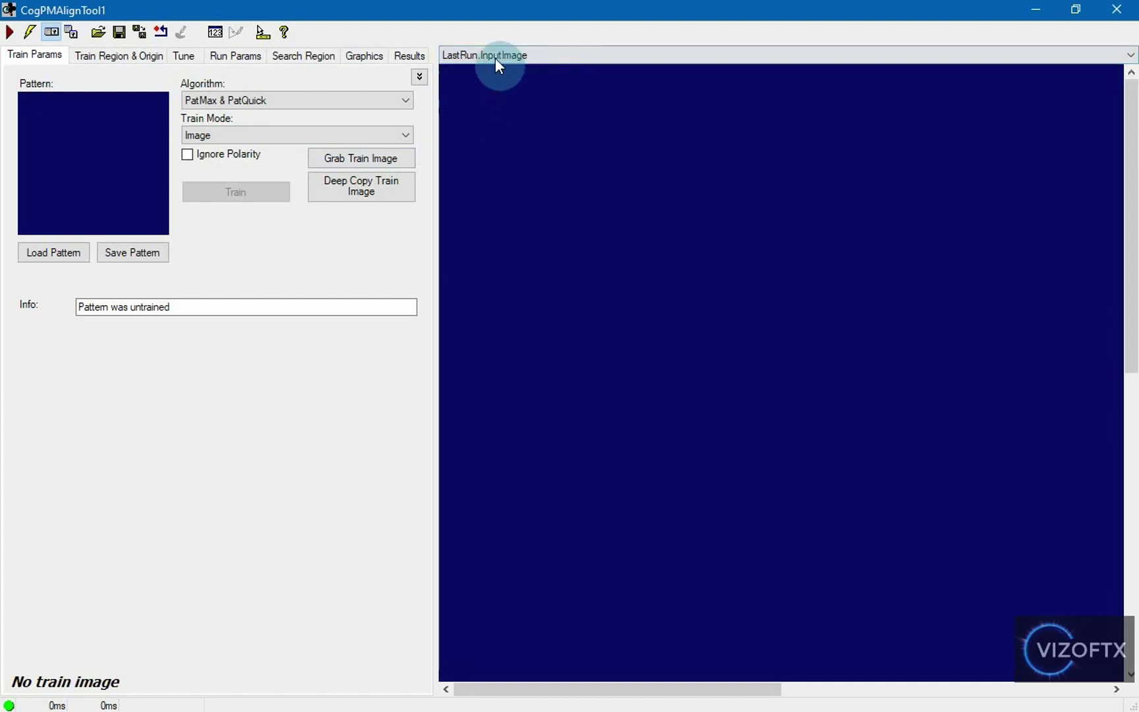
{"action": "left_click", "coordinate": [495, 56]}
{"action": "left_click", "coordinate": [505, 90]}
{"action": "left_click", "coordinate": [501, 57]}
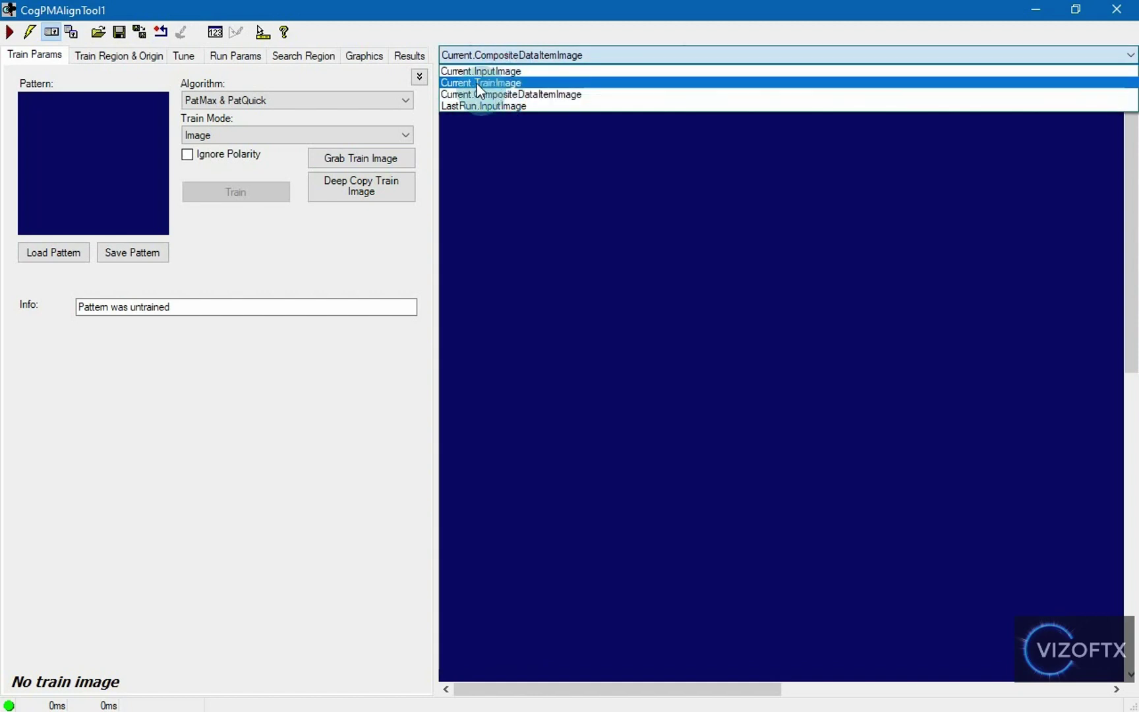
- Display Current.TrainImage and grab the camera picture of the ABC123 part as the train image
{"action": "left_click", "coordinate": [488, 83]}
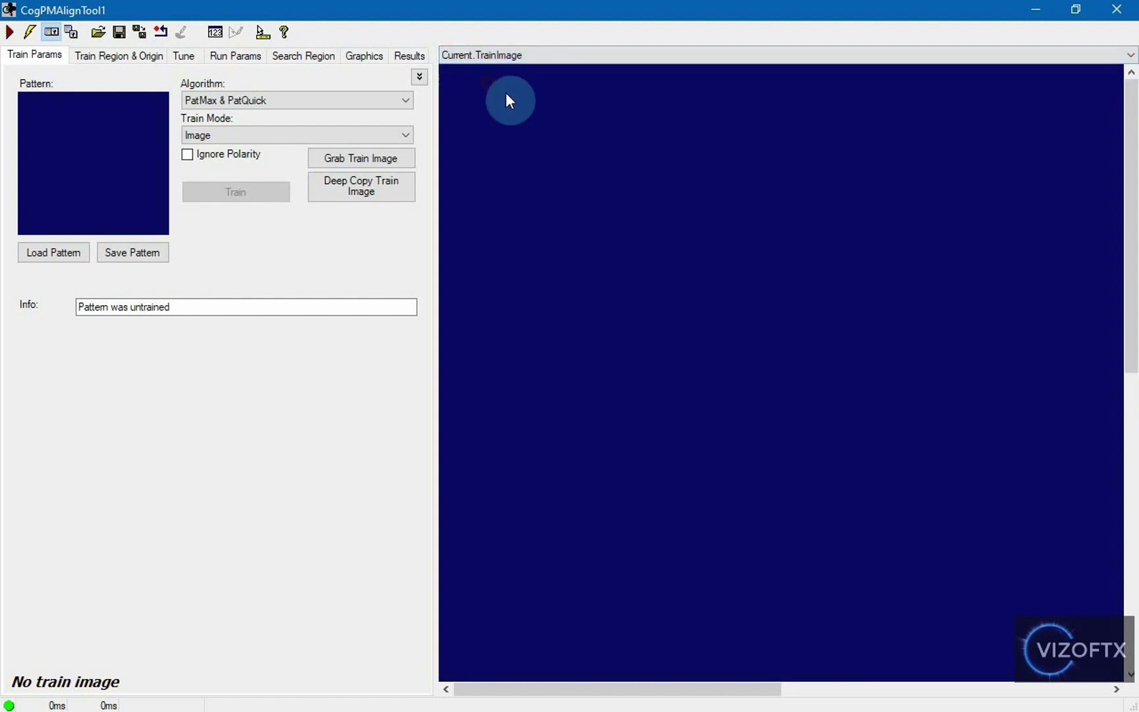
{"action": "left_click", "coordinate": [362, 161]}
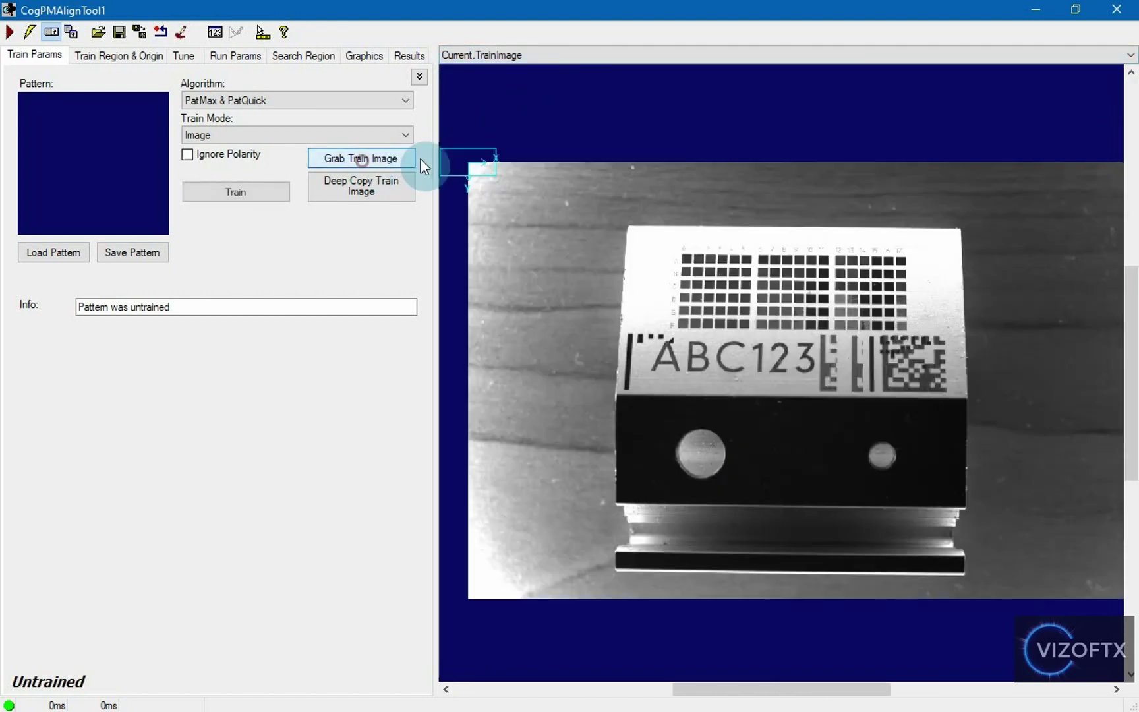
{"action": "left_click", "coordinate": [491, 58]}
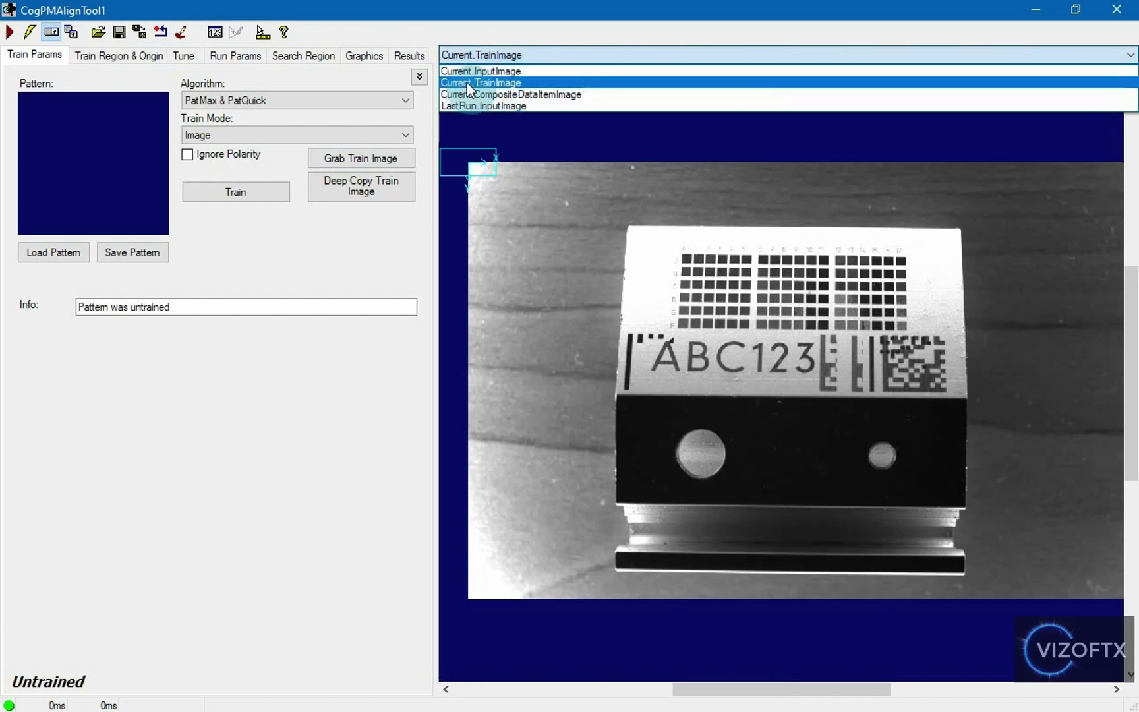
{"action": "left_click", "coordinate": [503, 81]}
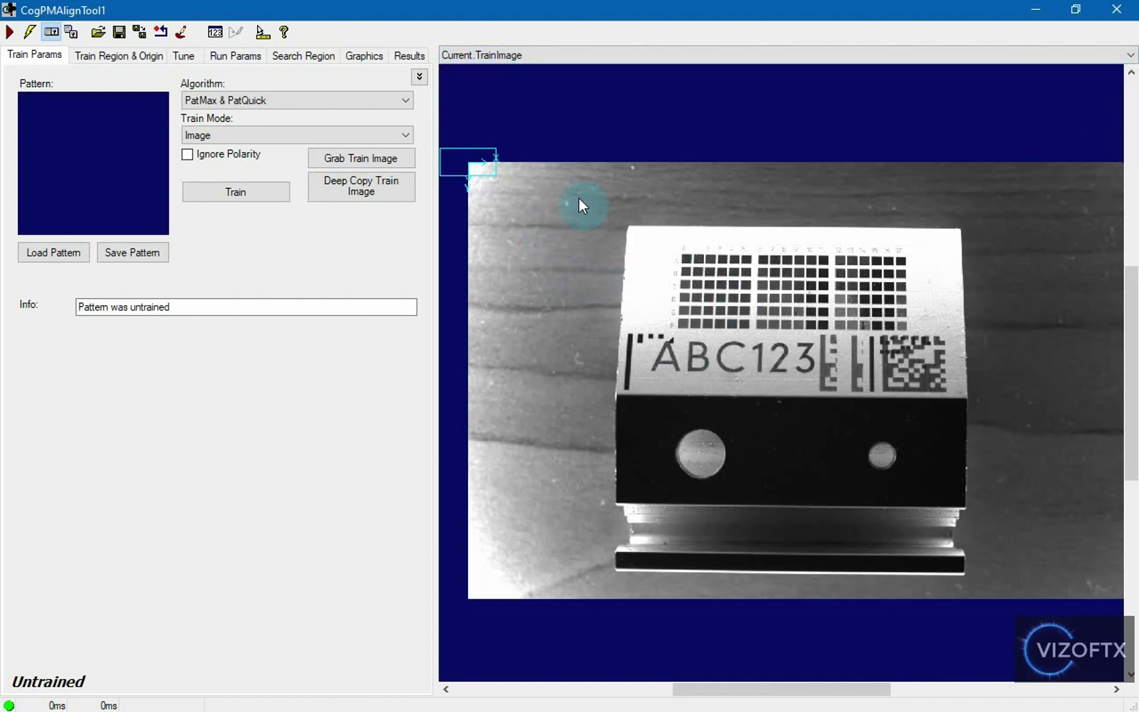
{"action": "left_click", "coordinate": [376, 160]}
{"action": "left_click", "coordinate": [504, 55]}
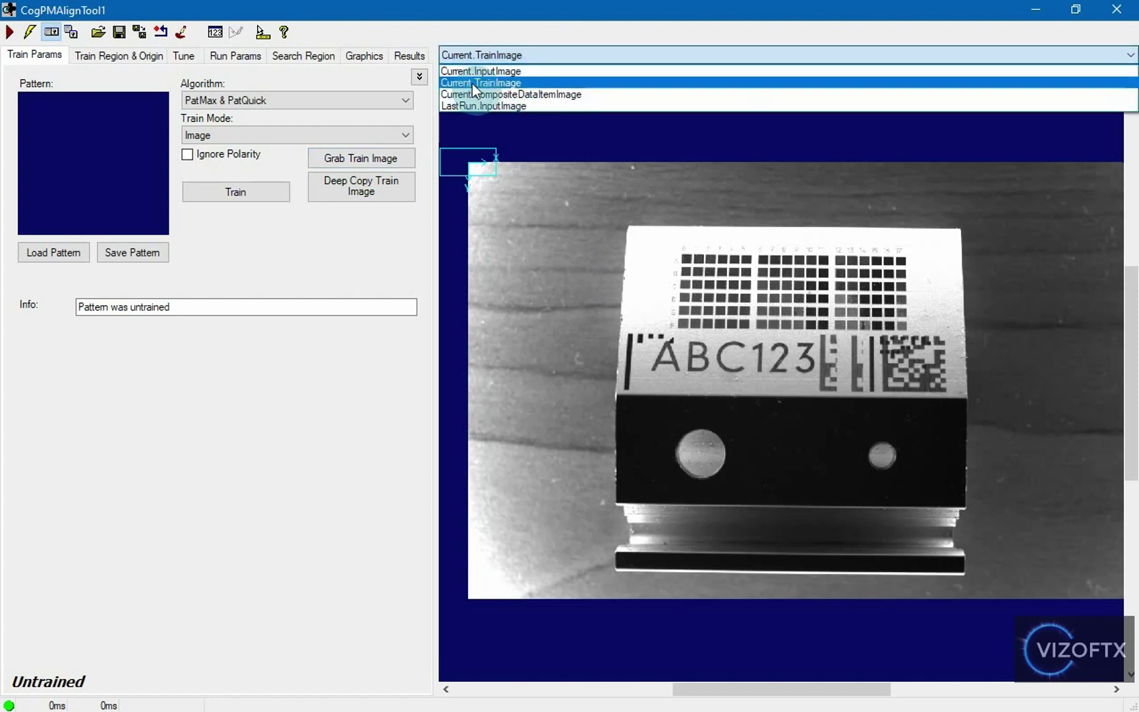
{"action": "left_click", "coordinate": [501, 84]}
{"action": "left_click", "coordinate": [556, 217]}
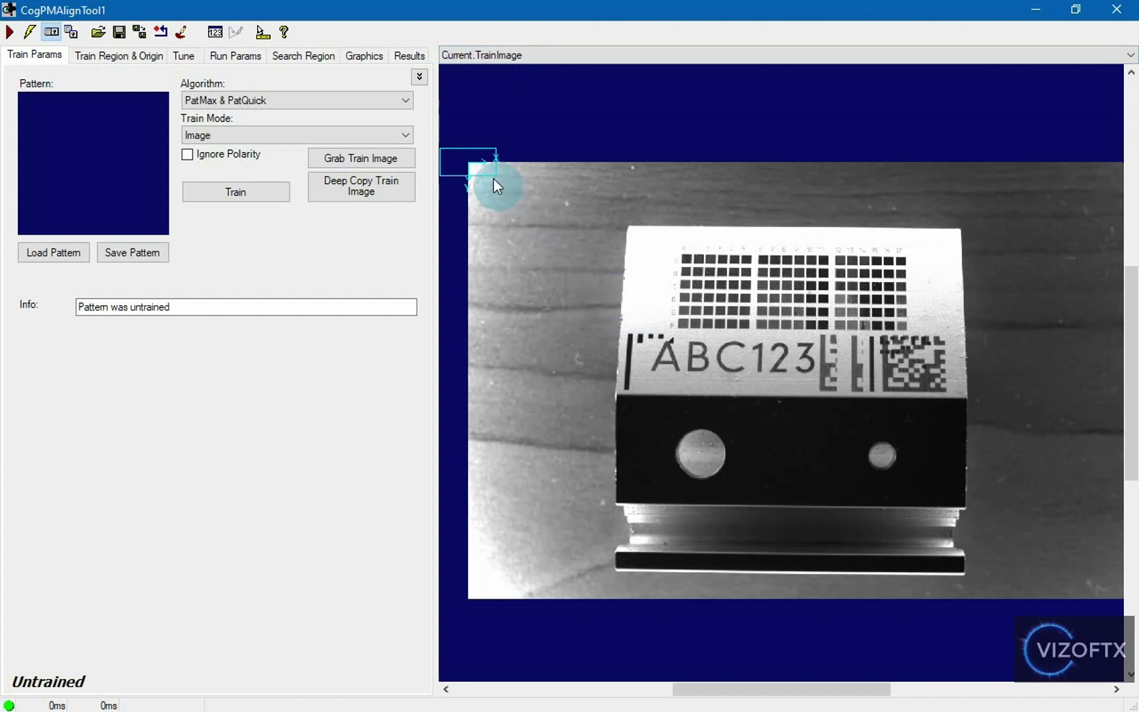
{"action": "left_click", "coordinate": [491, 55]}
- Move the train region rectangle onto the ABC123 text and stretch it across all six characters
{"action": "left_click", "coordinate": [447, 86]}
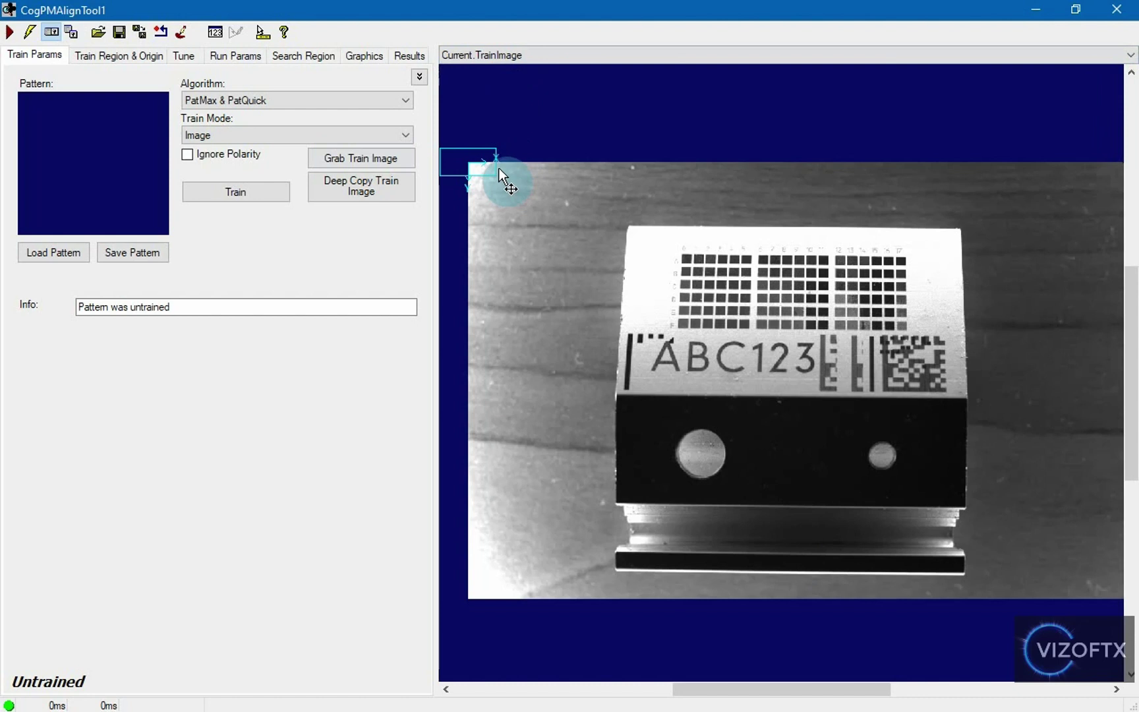
{"action": "left_click_drag", "start_coordinate": [499, 168], "coordinate": [719, 295]}
{"action": "left_click_drag", "start_coordinate": [707, 365], "coordinate": [702, 360]}
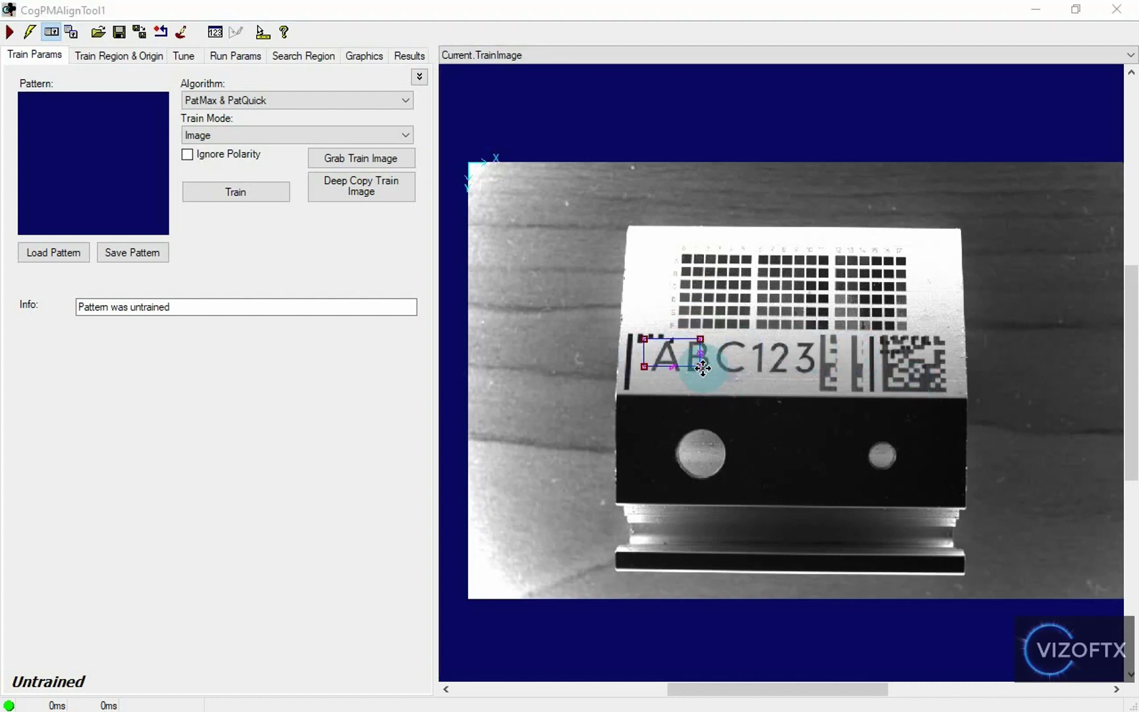
{"action": "left_click_drag", "start_coordinate": [700, 366], "coordinate": [818, 380]}
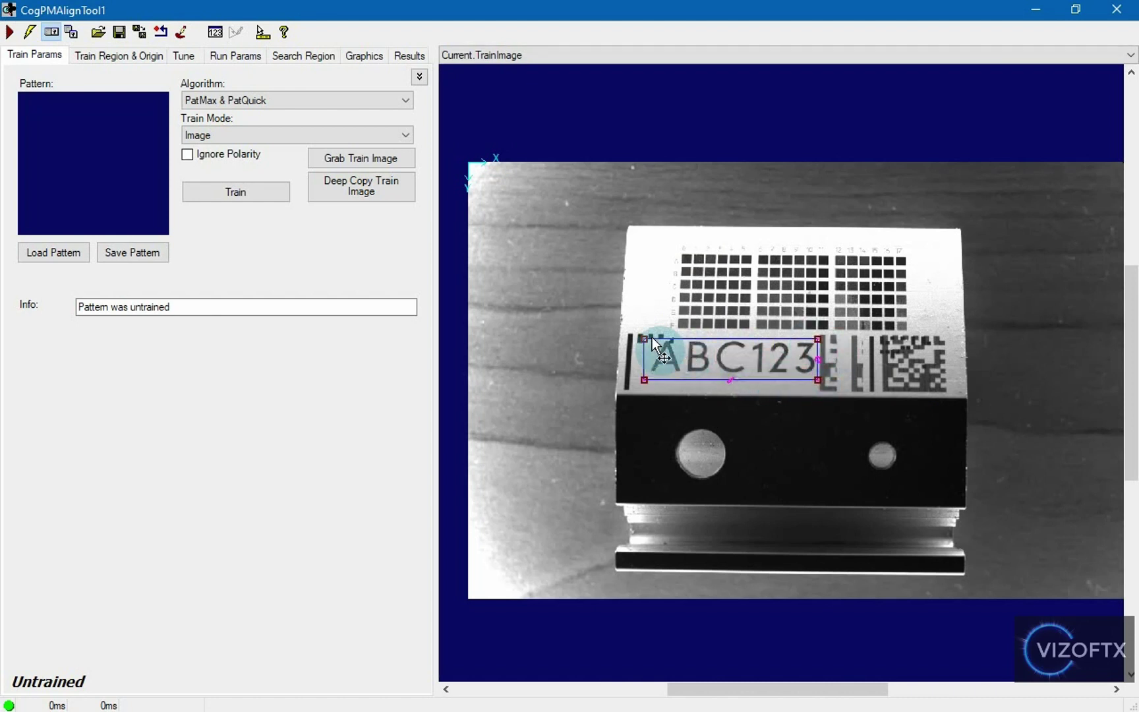
- Fine-tune the train region's top-left corner so it fits the ABC123 text snugly
{"action": "scroll", "coordinate": [844, 417], "scroll_direction": "up", "scroll_amount": 2}
{"action": "scroll", "coordinate": [598, 305], "scroll_direction": "up", "scroll_amount": 1}
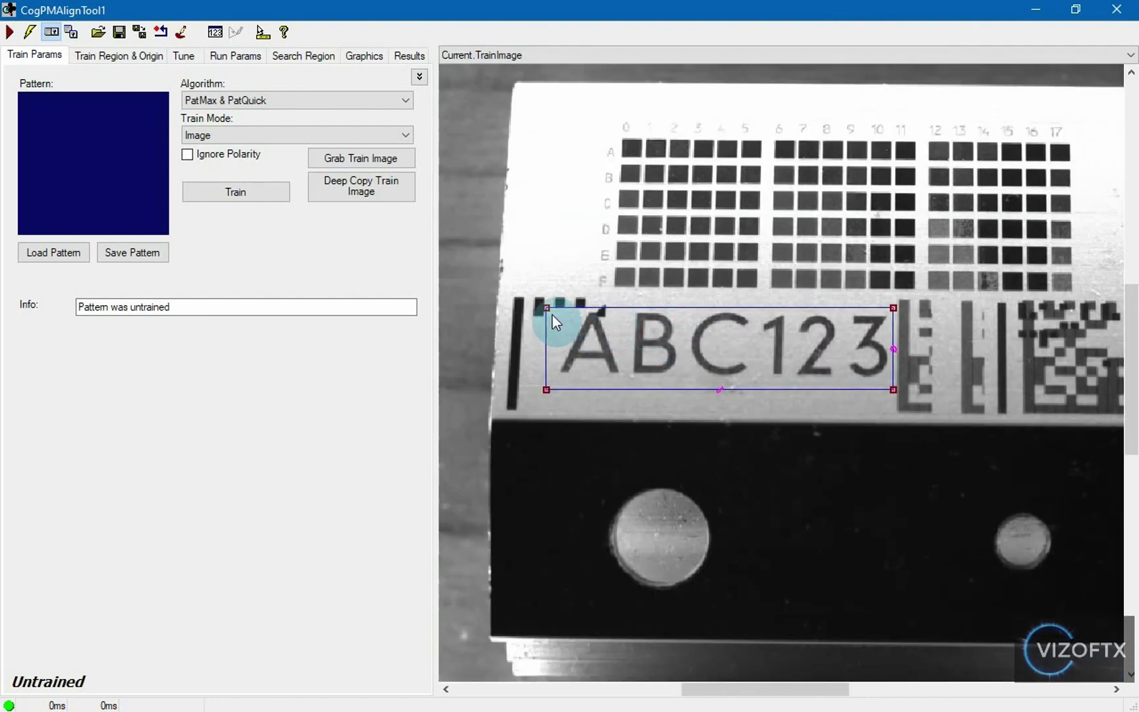
{"action": "left_click", "coordinate": [551, 307]}
{"action": "left_click_drag", "start_coordinate": [552, 305], "coordinate": [557, 304]}
{"action": "left_click", "coordinate": [584, 335]}
{"action": "scroll", "coordinate": [753, 363], "scroll_direction": "down", "scroll_amount": 1}
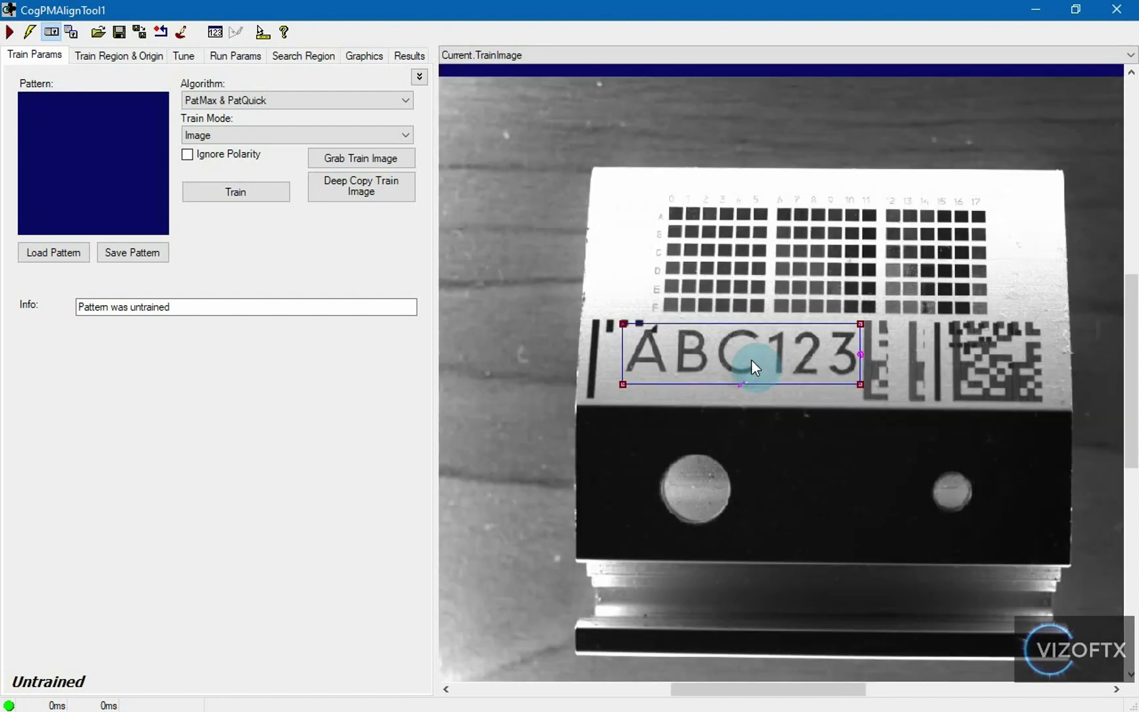
{"action": "scroll", "coordinate": [481, 192], "scroll_direction": "down", "scroll_amount": 1}
{"action": "left_click", "coordinate": [519, 55]}
{"action": "left_click", "coordinate": [491, 73]}
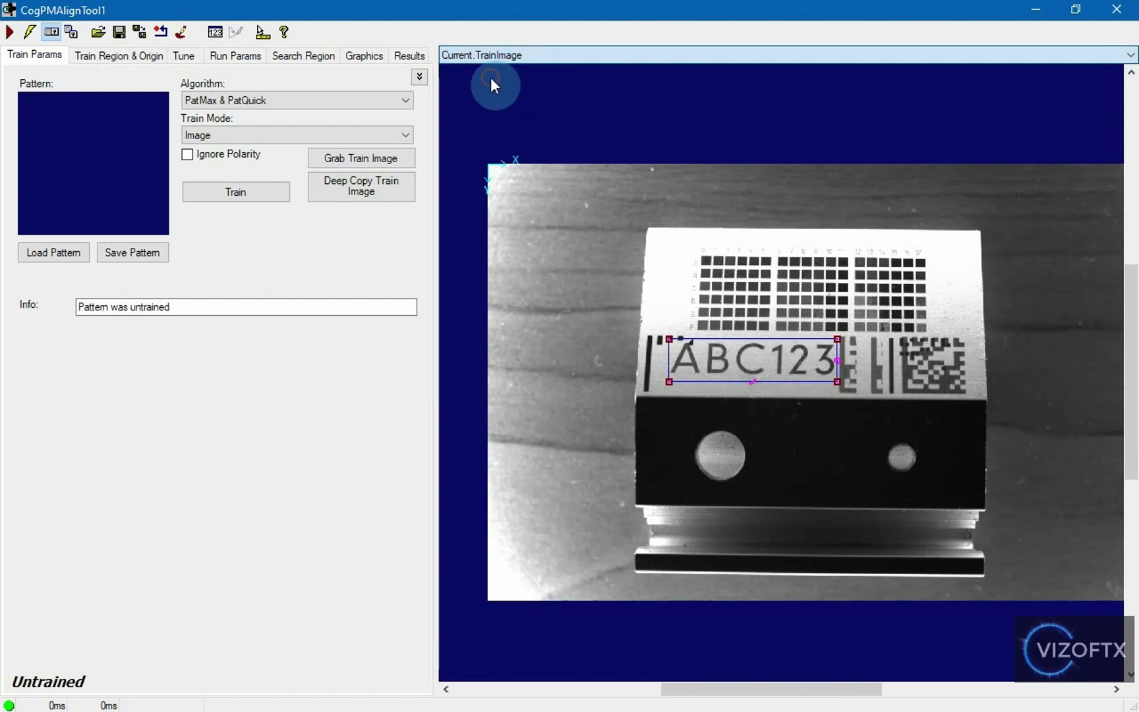
{"action": "left_click", "coordinate": [722, 344]}
{"action": "left_click", "coordinate": [480, 268]}
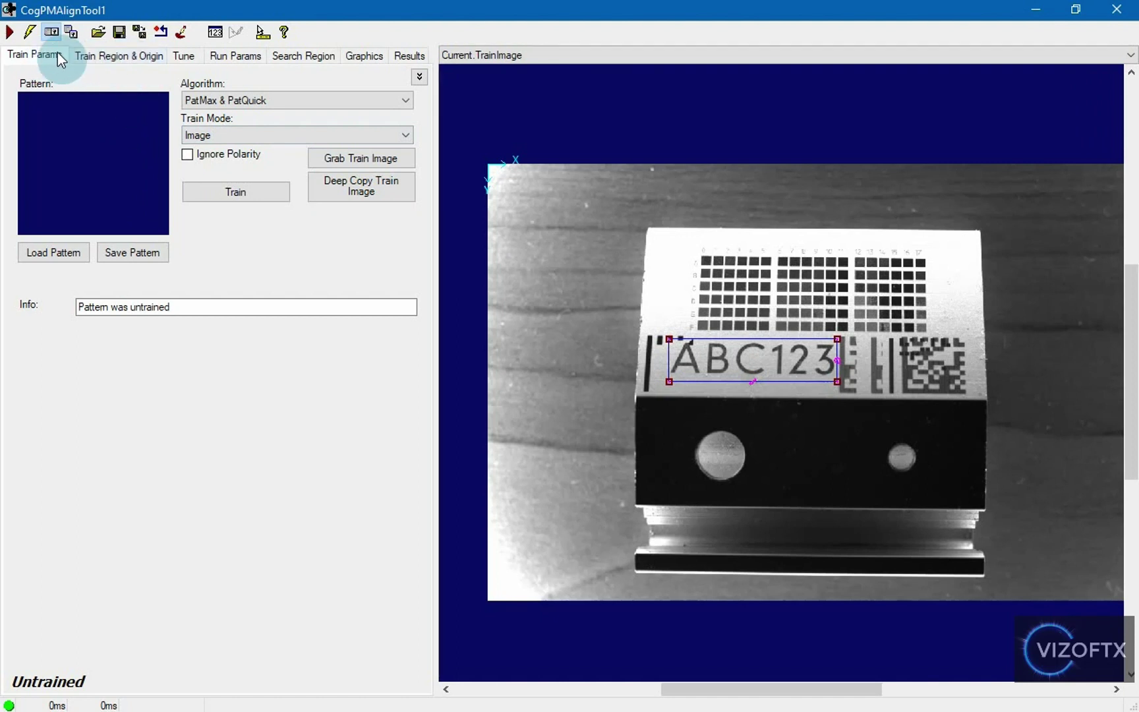
- Try CogCircle, CogEllipse and CogPolygon as the train region shape
{"action": "left_click", "coordinate": [109, 56]}
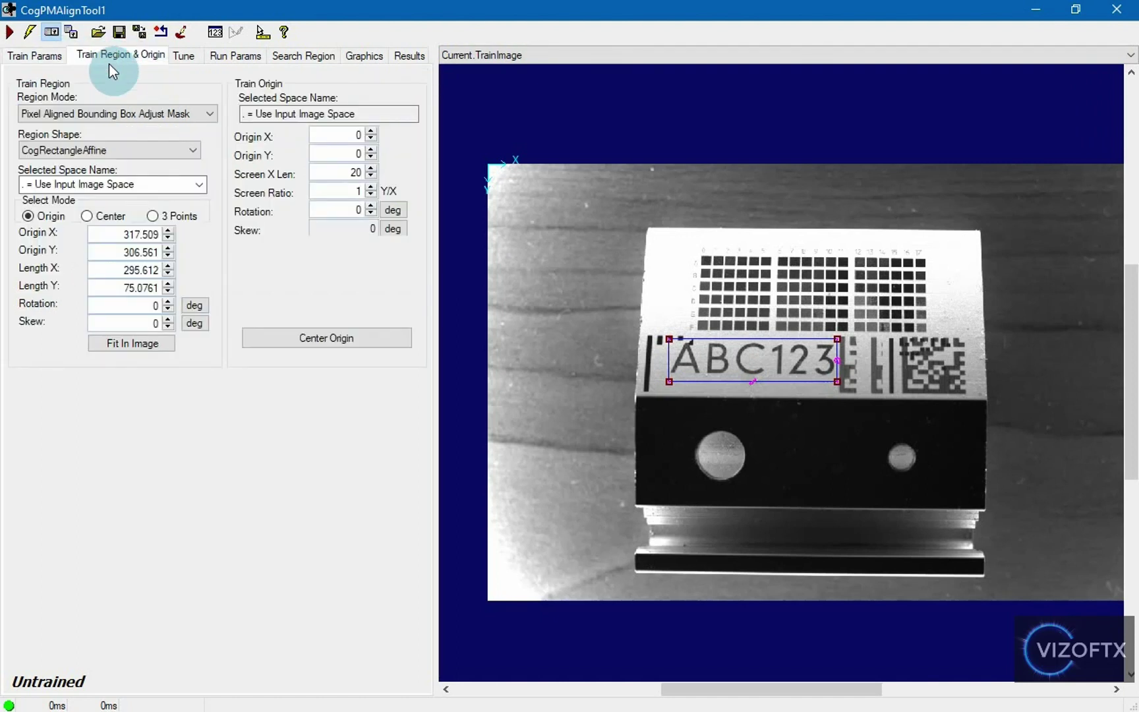
{"action": "left_click", "coordinate": [120, 151]}
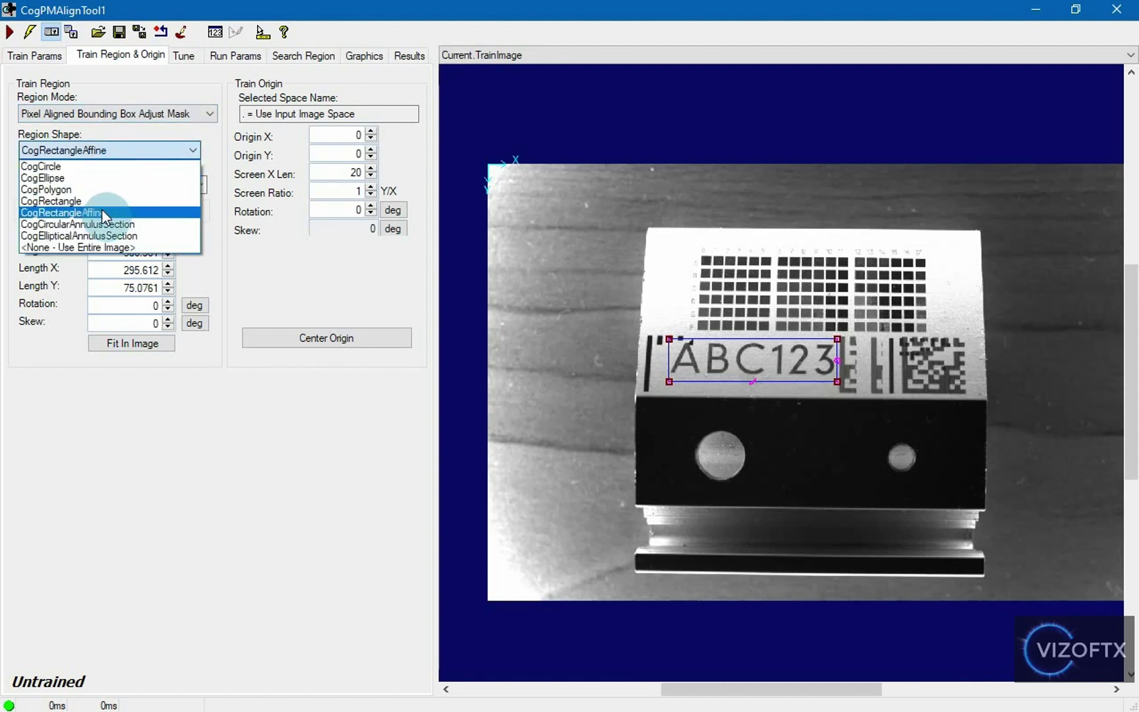
{"action": "left_click", "coordinate": [87, 167]}
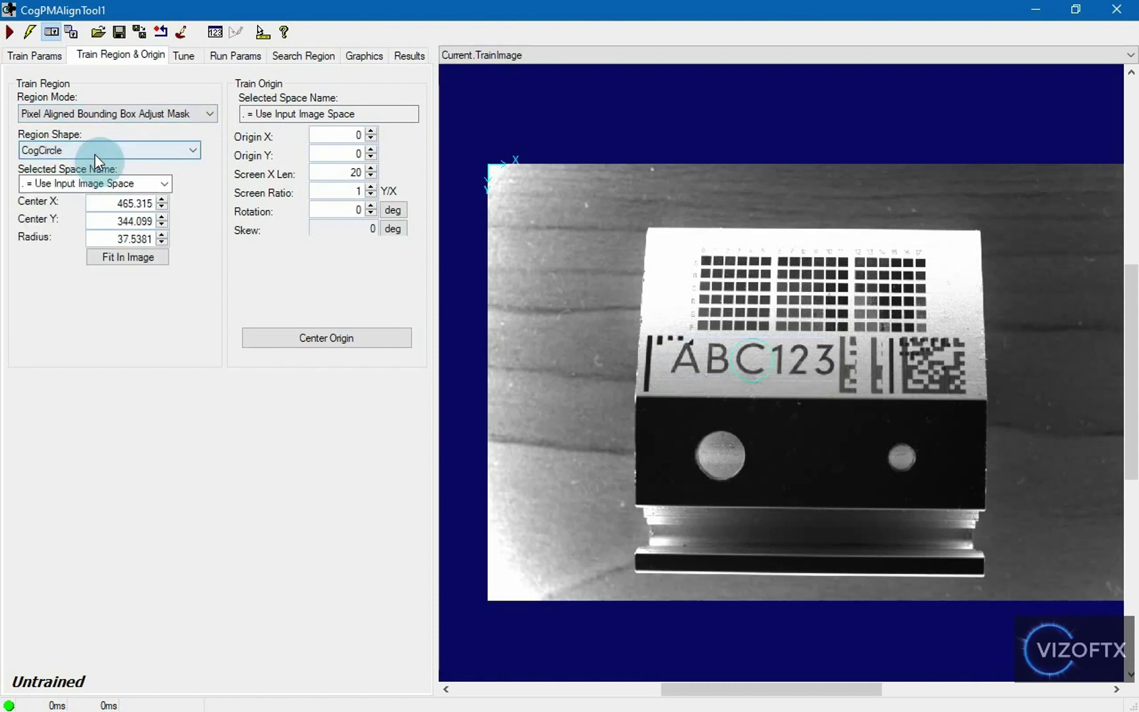
{"action": "left_click", "coordinate": [95, 153]}
{"action": "left_click", "coordinate": [90, 178]}
{"action": "left_click", "coordinate": [97, 153]}
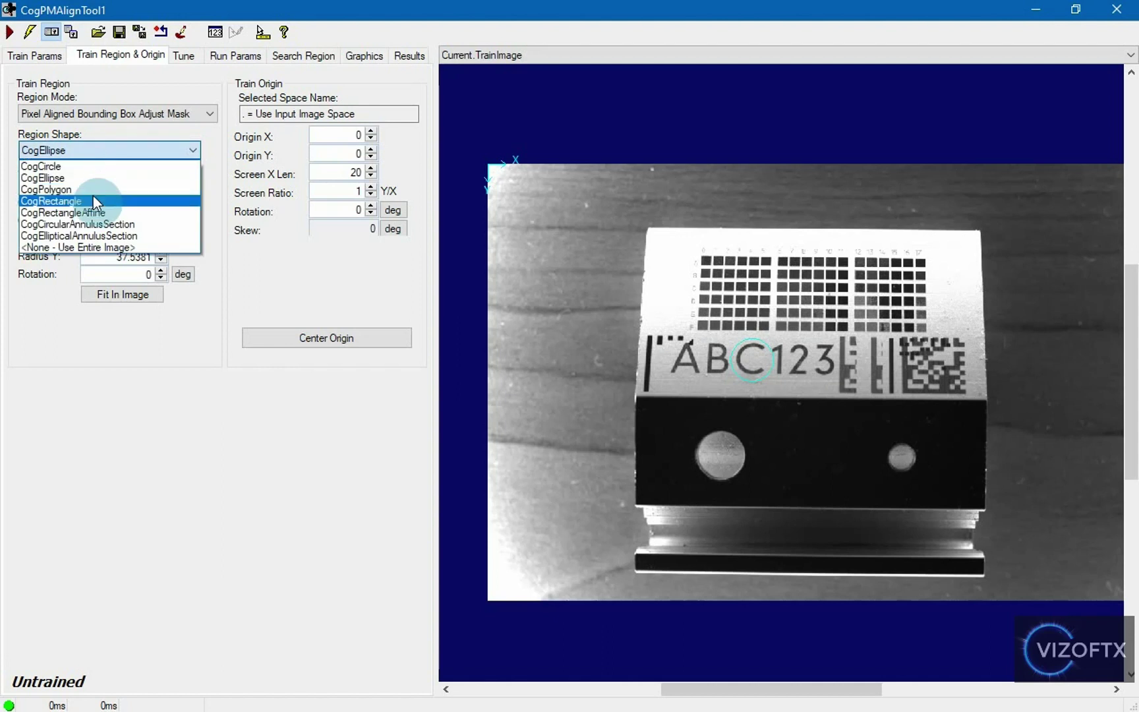
{"action": "left_click", "coordinate": [90, 191]}
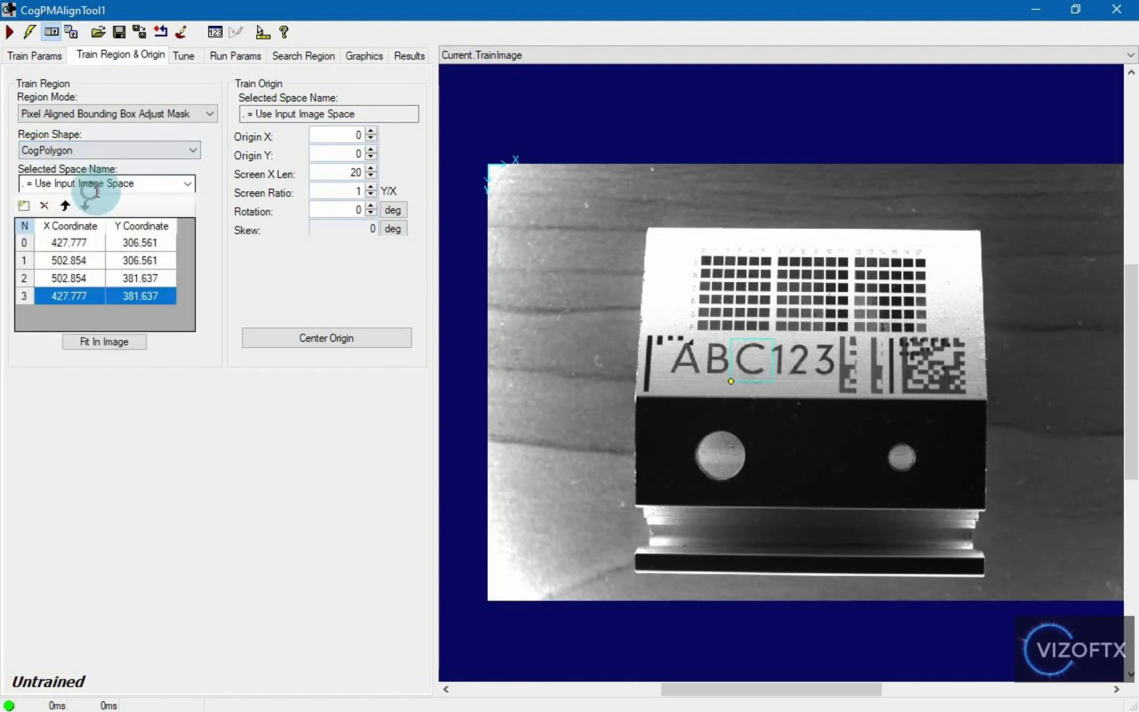
- Return to CogRectangleAffine and widen it to enclose ABC123 (Length X about 295.6)
{"action": "left_click", "coordinate": [104, 147]}
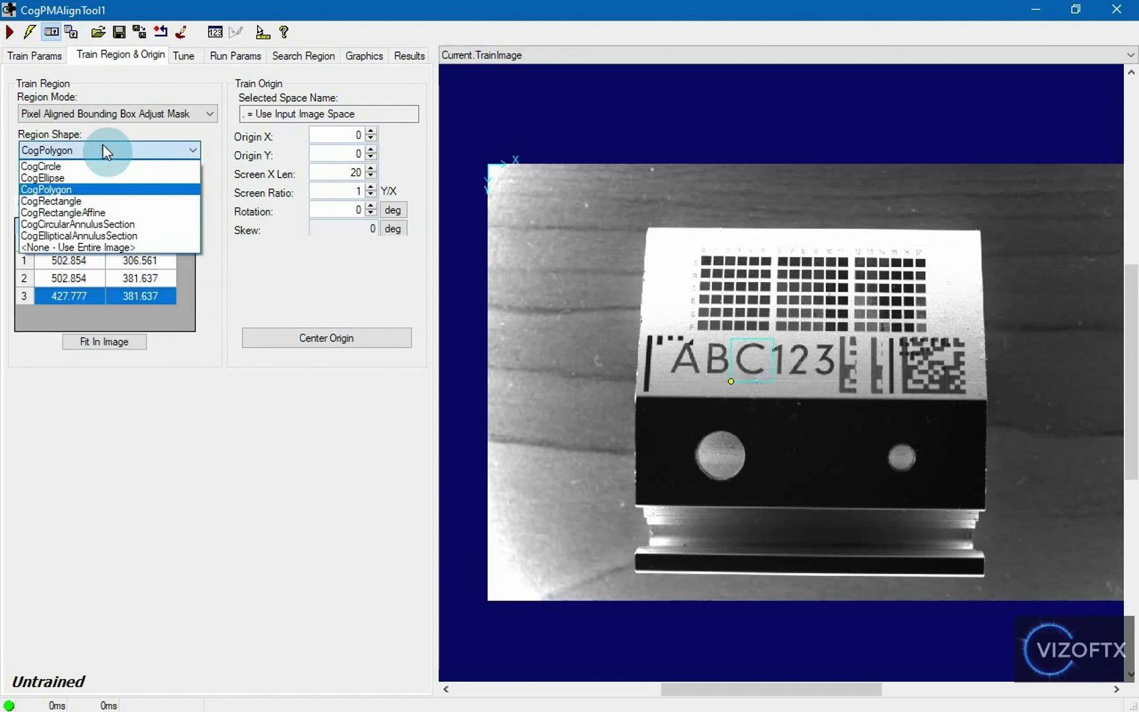
{"action": "left_click", "coordinate": [104, 211]}
{"action": "left_click_drag", "start_coordinate": [733, 340], "coordinate": [669, 337]}
{"action": "left_click_drag", "start_coordinate": [774, 381], "coordinate": [838, 381]}
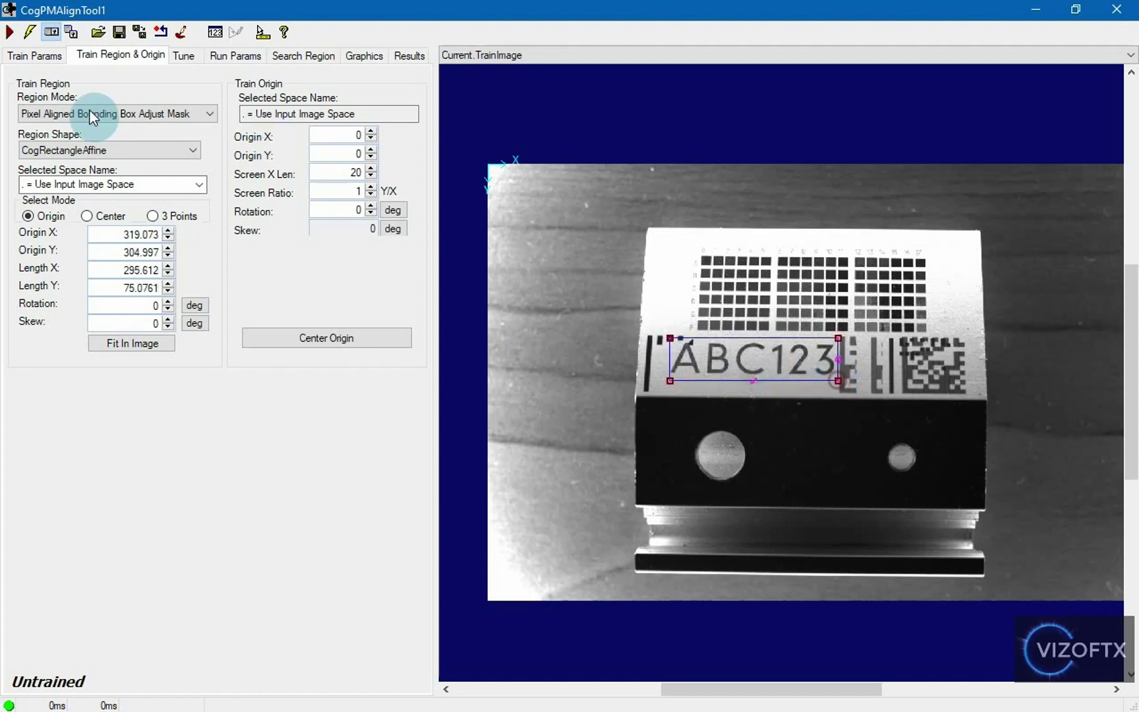
- Train the ABC123 pattern and confirm 'Pattern was trained successfully' in the train image
{"action": "left_click", "coordinate": [44, 59]}
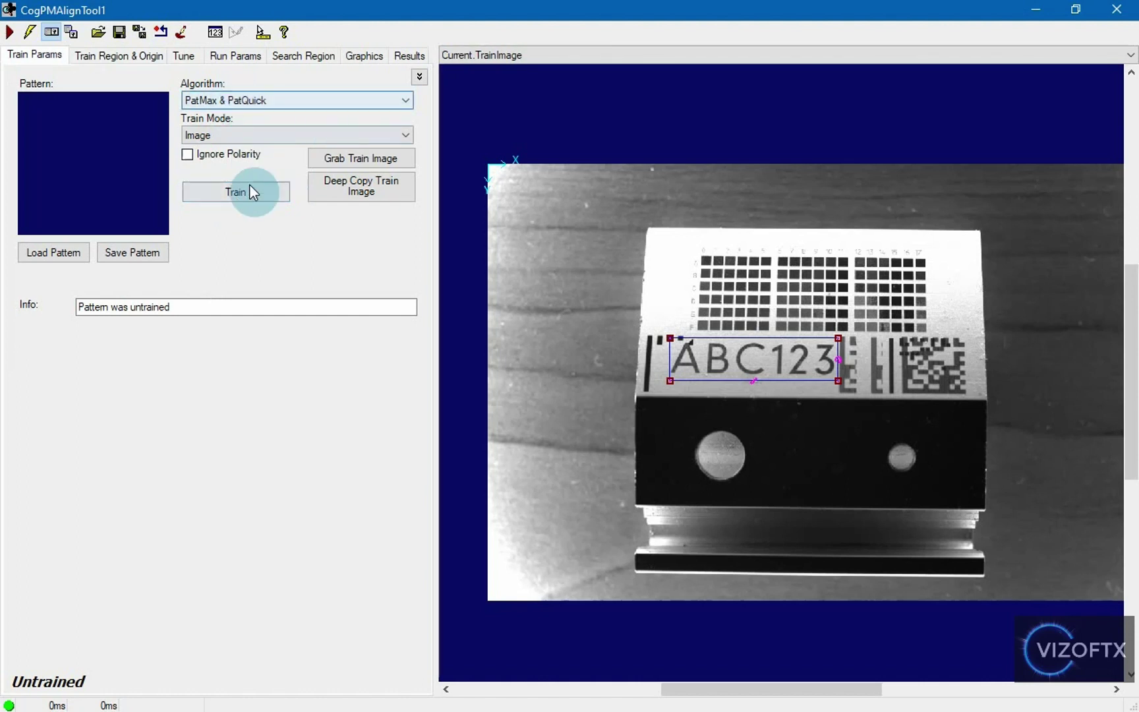
{"action": "left_click", "coordinate": [203, 193]}
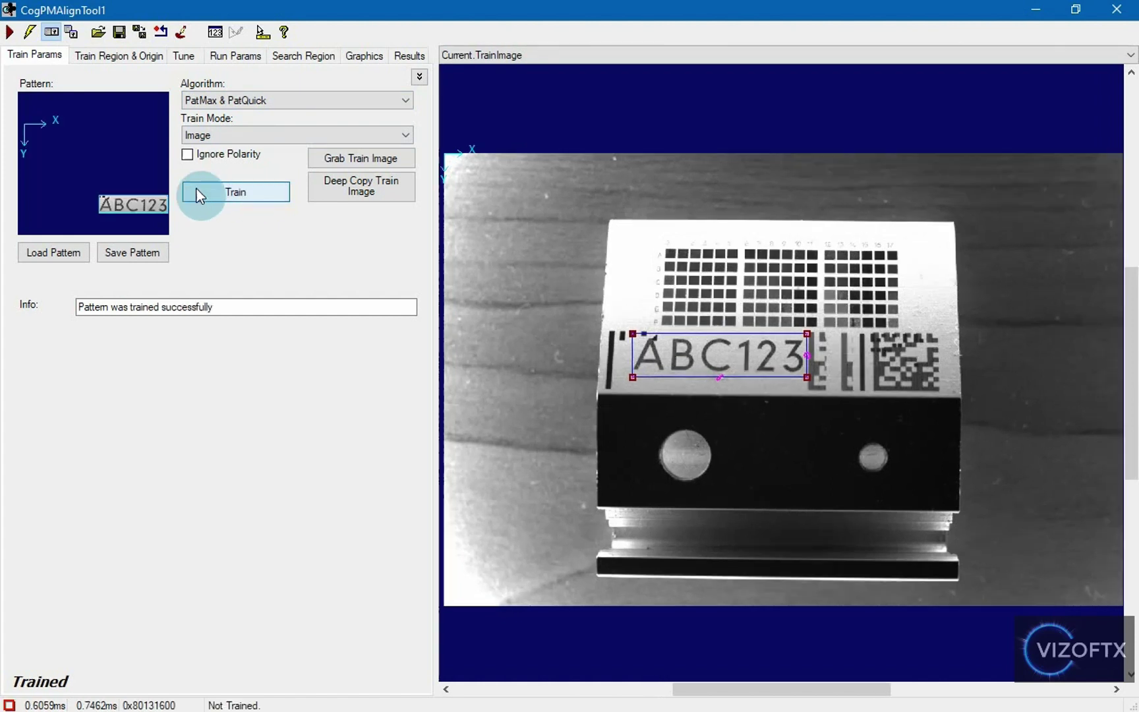
{"action": "scroll", "coordinate": [110, 161], "scroll_direction": "down", "scroll_amount": 1}
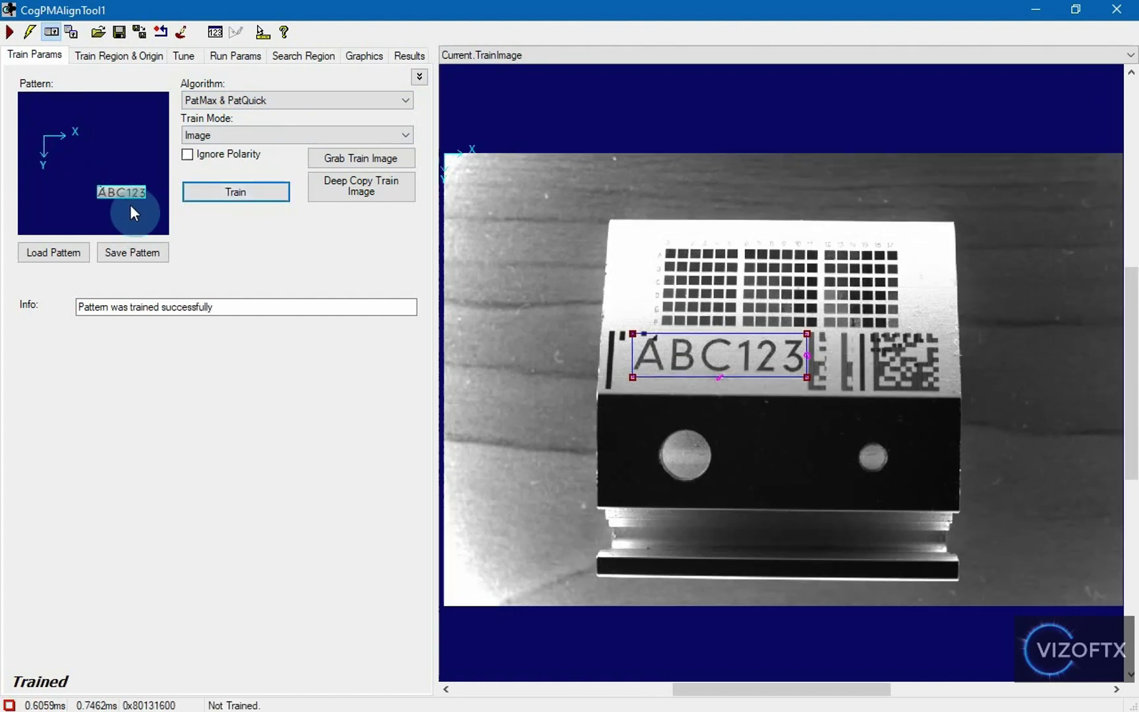
{"action": "scroll", "coordinate": [129, 204], "scroll_direction": "up", "scroll_amount": 1}
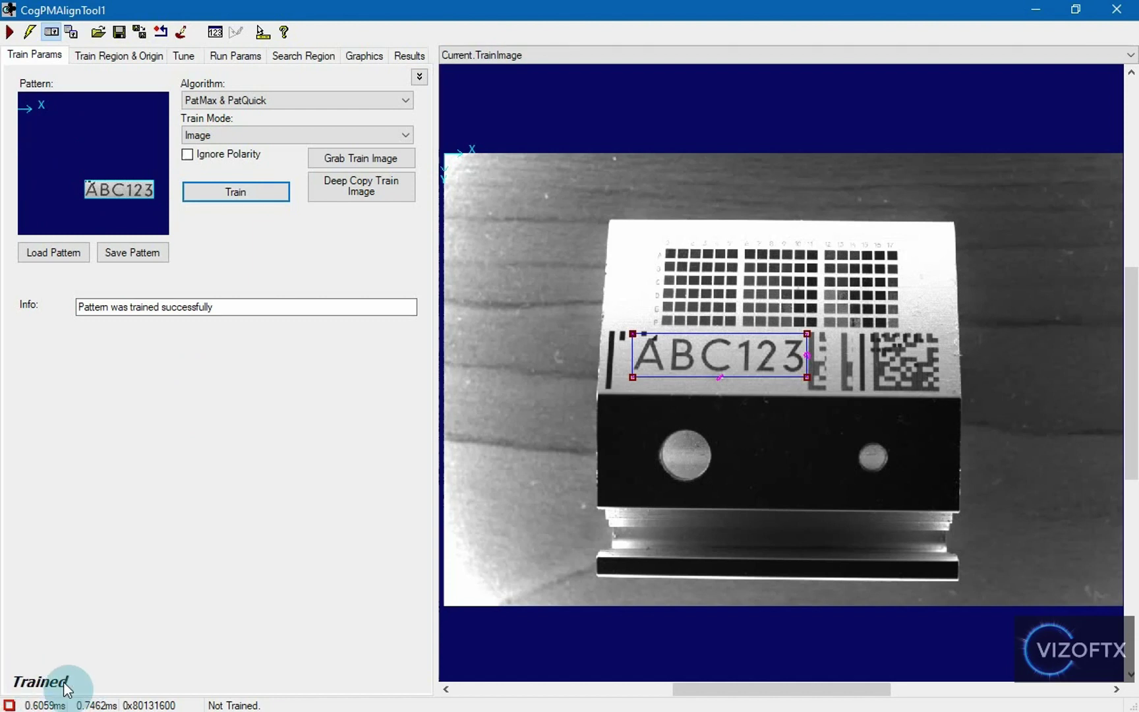
{"action": "scroll", "coordinate": [122, 191], "scroll_direction": "up", "scroll_amount": 2}
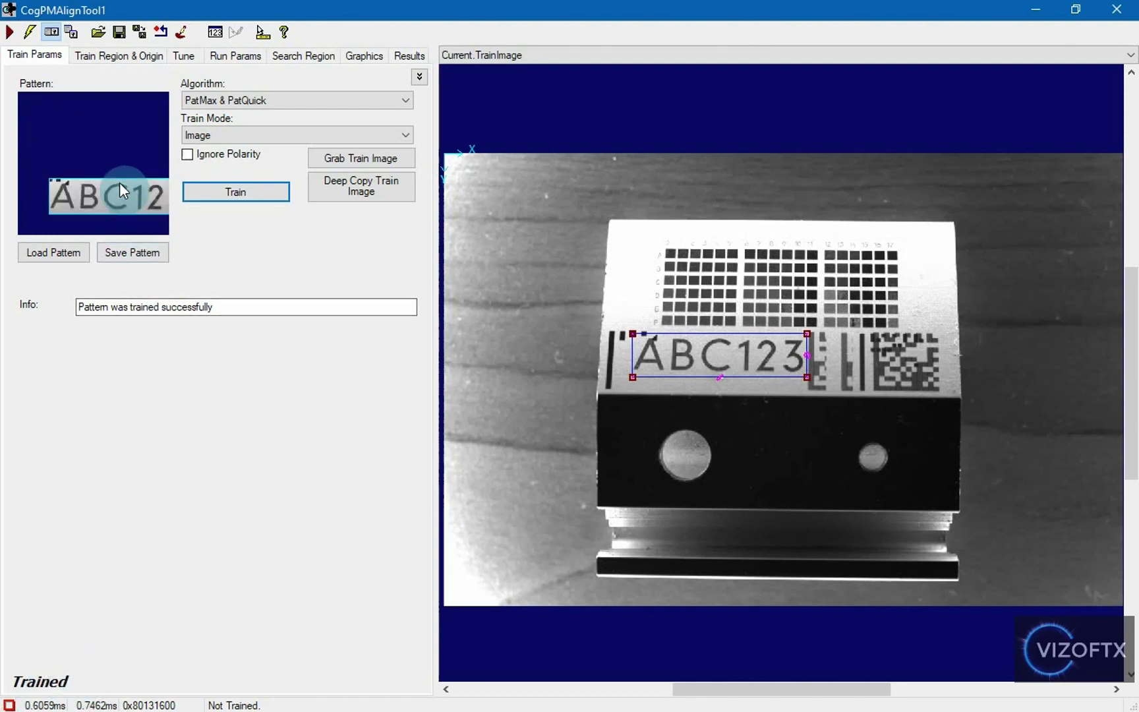
{"action": "scroll", "coordinate": [119, 182], "scroll_direction": "down", "scroll_amount": 3}
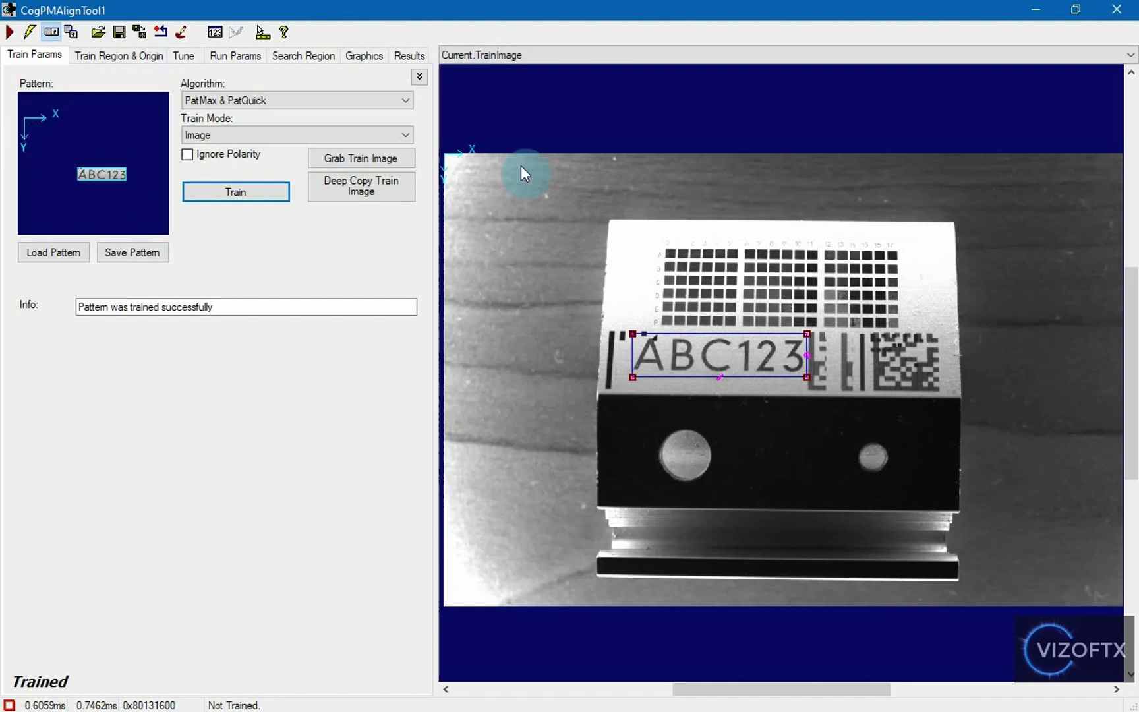
{"action": "scroll", "coordinate": [541, 217], "scroll_direction": "down", "scroll_amount": 1}
{"action": "scroll", "coordinate": [547, 224], "scroll_direction": "up", "scroll_amount": 3}
{"action": "scroll", "coordinate": [648, 333], "scroll_direction": "down", "scroll_amount": 3}
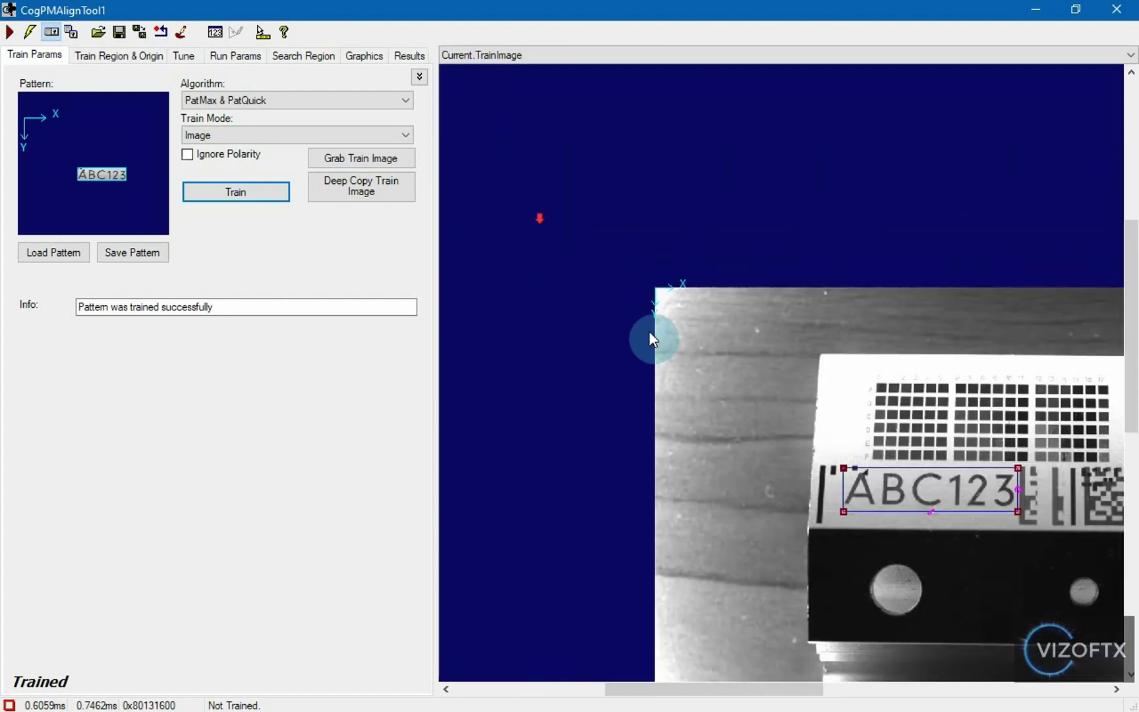
{"action": "scroll", "coordinate": [905, 461], "scroll_direction": "up", "scroll_amount": 2}
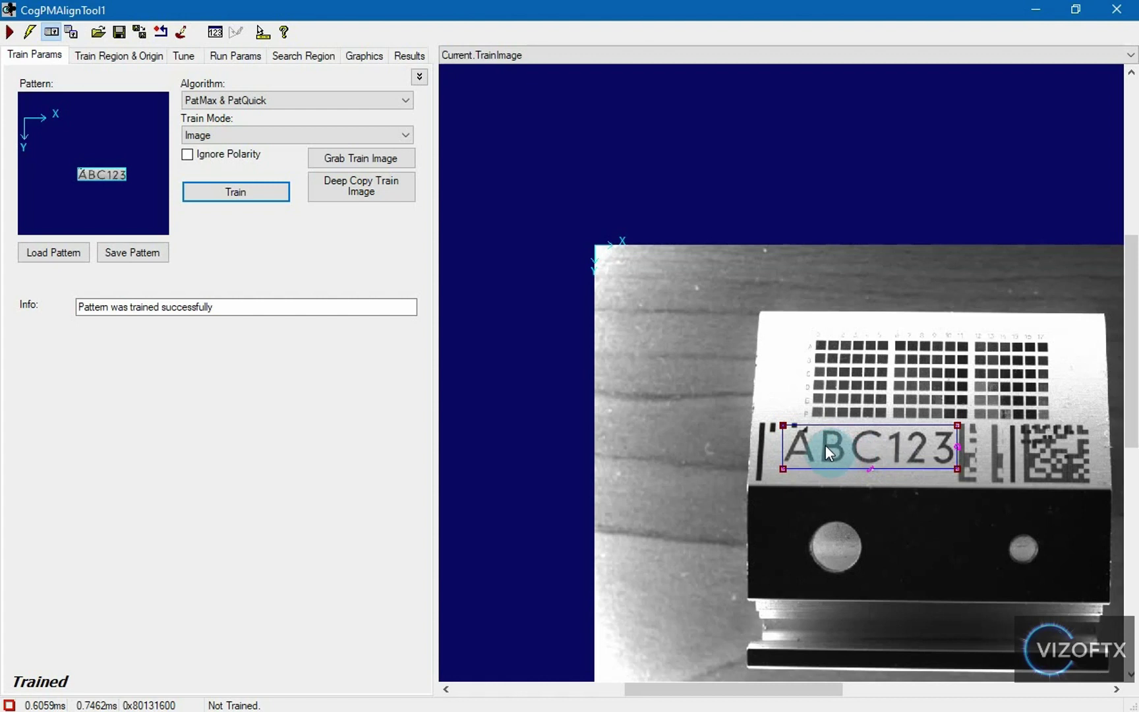
- Center the pattern origin, then drag it onto the letter B (X 390.632, Y 340.647)
{"action": "left_click", "coordinate": [186, 58]}
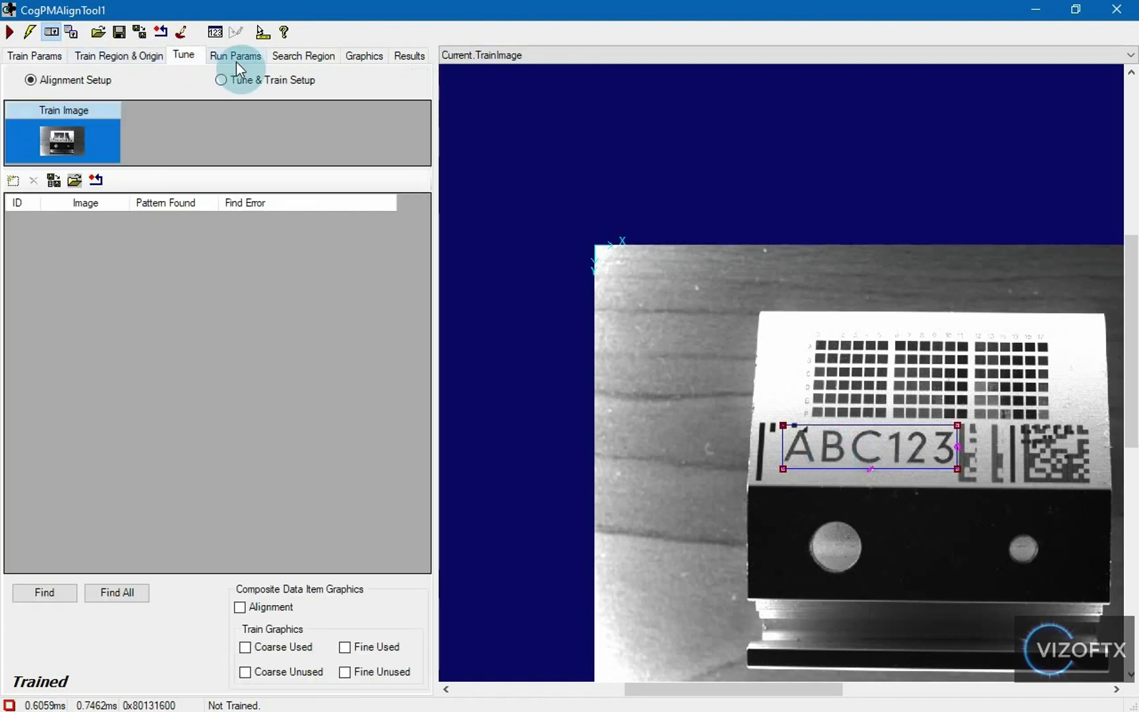
{"action": "left_click", "coordinate": [135, 57]}
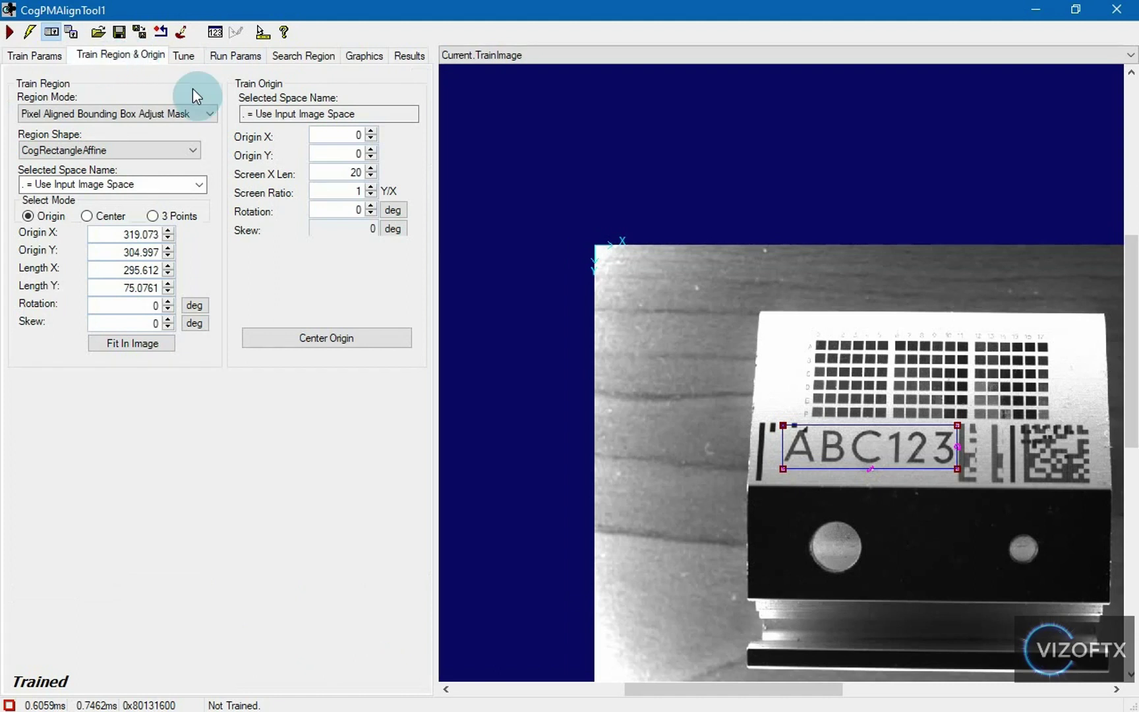
{"action": "left_click", "coordinate": [326, 336]}
{"action": "scroll", "coordinate": [889, 450], "scroll_direction": "up", "scroll_amount": 5}
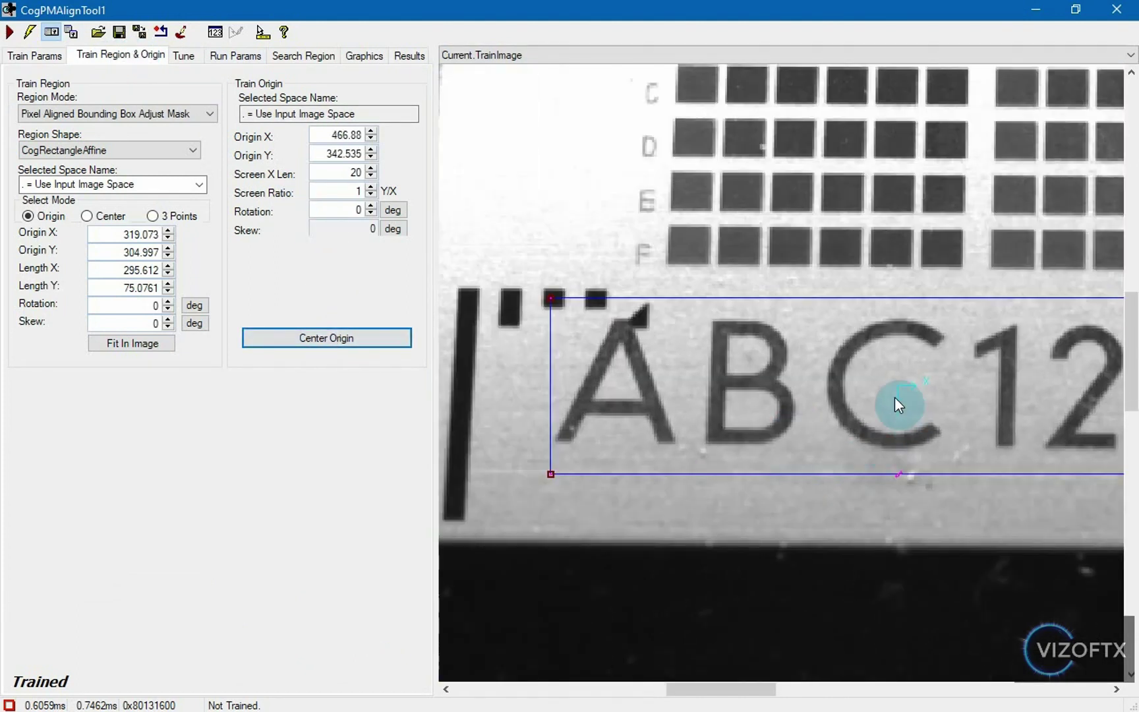
{"action": "left_click_drag", "start_coordinate": [895, 397], "coordinate": [719, 395]}
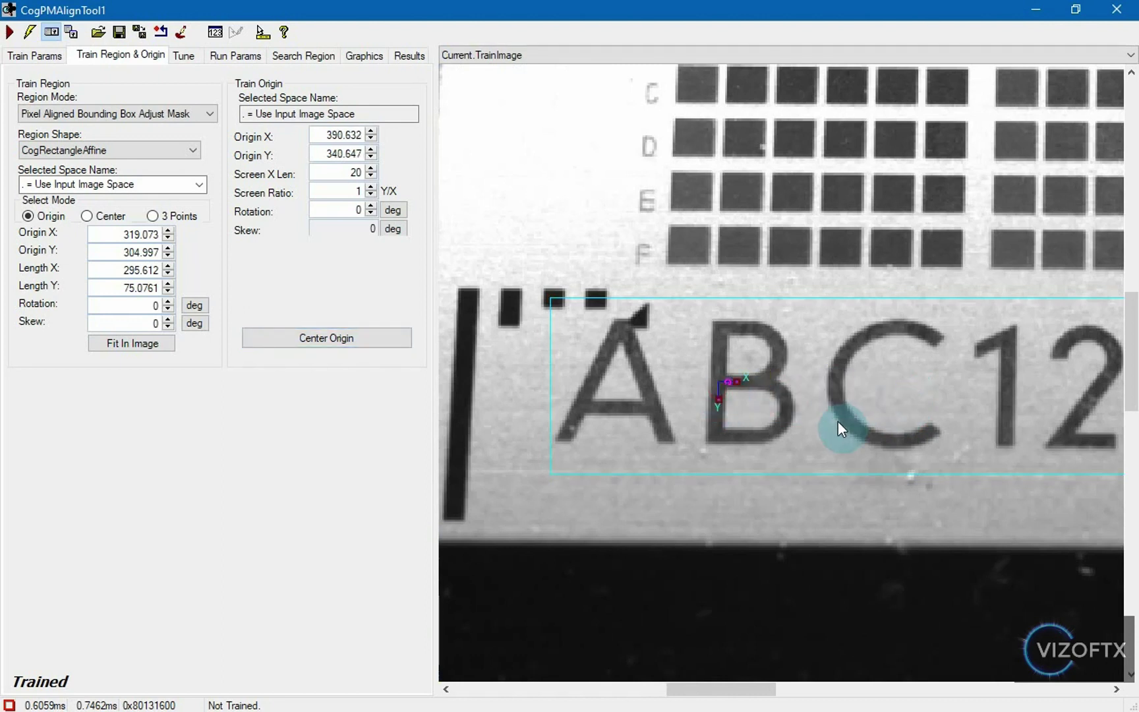
{"action": "scroll", "coordinate": [824, 410], "scroll_direction": "down", "scroll_amount": 2}
{"action": "scroll", "coordinate": [824, 410], "scroll_direction": "up", "scroll_amount": 2}
{"action": "scroll", "coordinate": [670, 354], "scroll_direction": "up", "scroll_amount": 2}
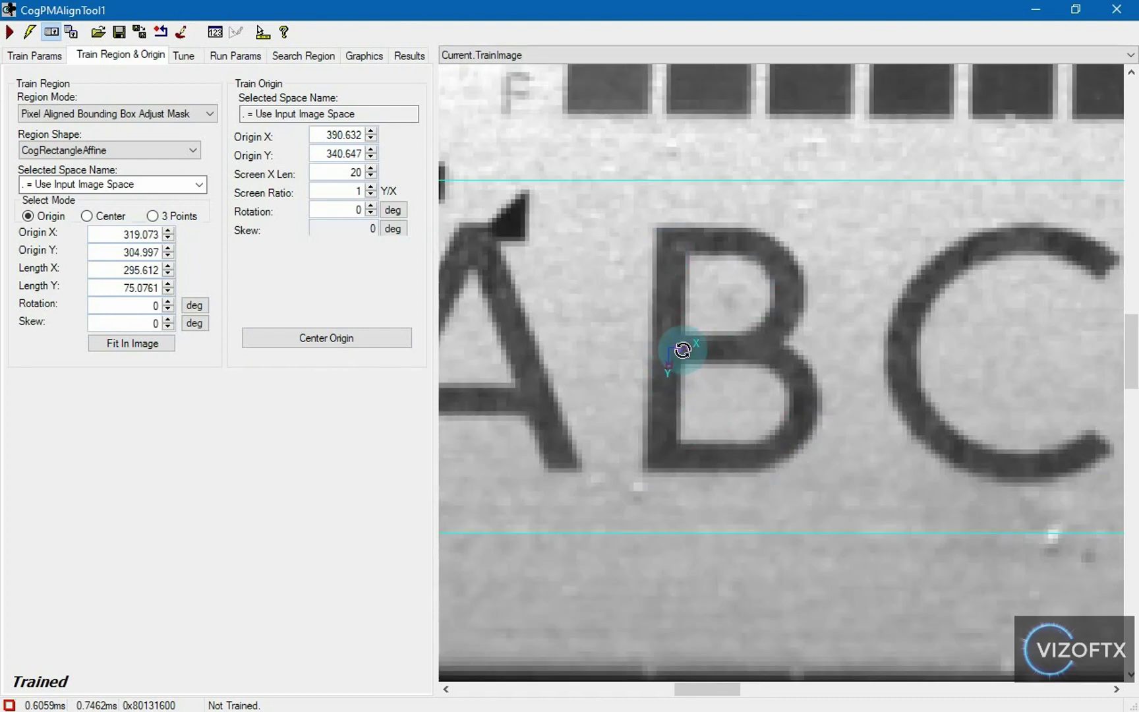
{"action": "scroll", "coordinate": [671, 357], "scroll_direction": "down", "scroll_amount": 3}
{"action": "left_click", "coordinate": [33, 56]}
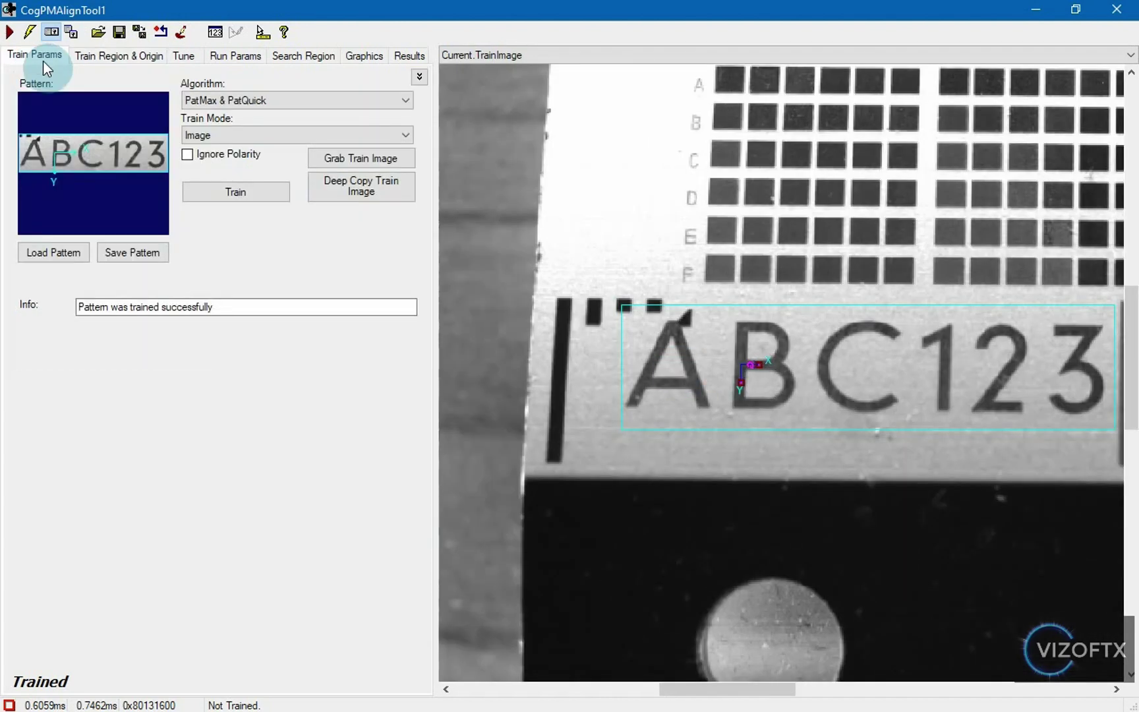
{"action": "scroll", "coordinate": [804, 326], "scroll_direction": "down", "scroll_amount": 2}
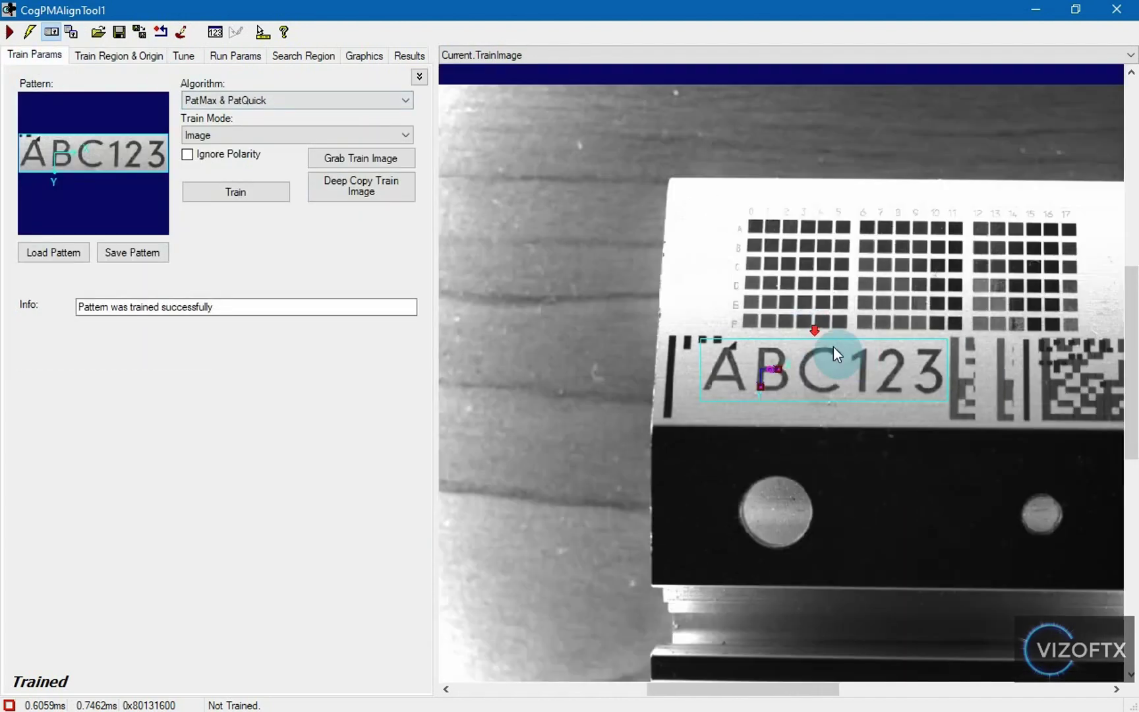
- Run CogPMAlignTool1 and show LastRun.InputImage, where ABC123 is found with score 0.997
{"action": "left_click", "coordinate": [9, 33]}
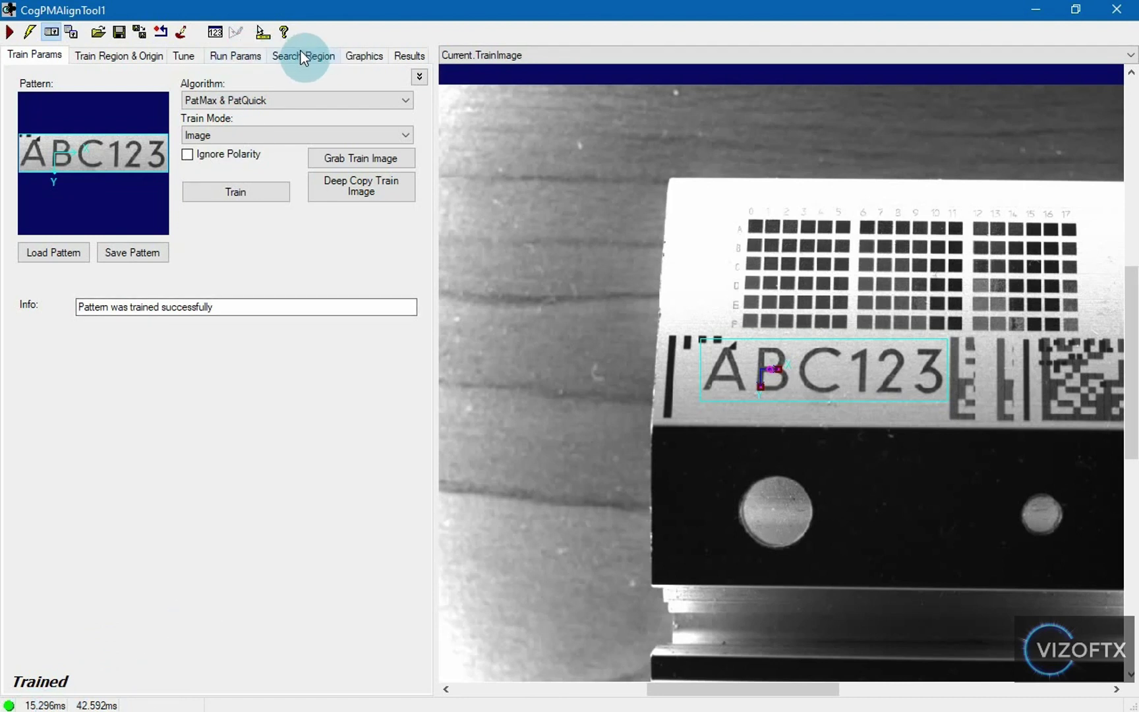
{"action": "left_click", "coordinate": [462, 53]}
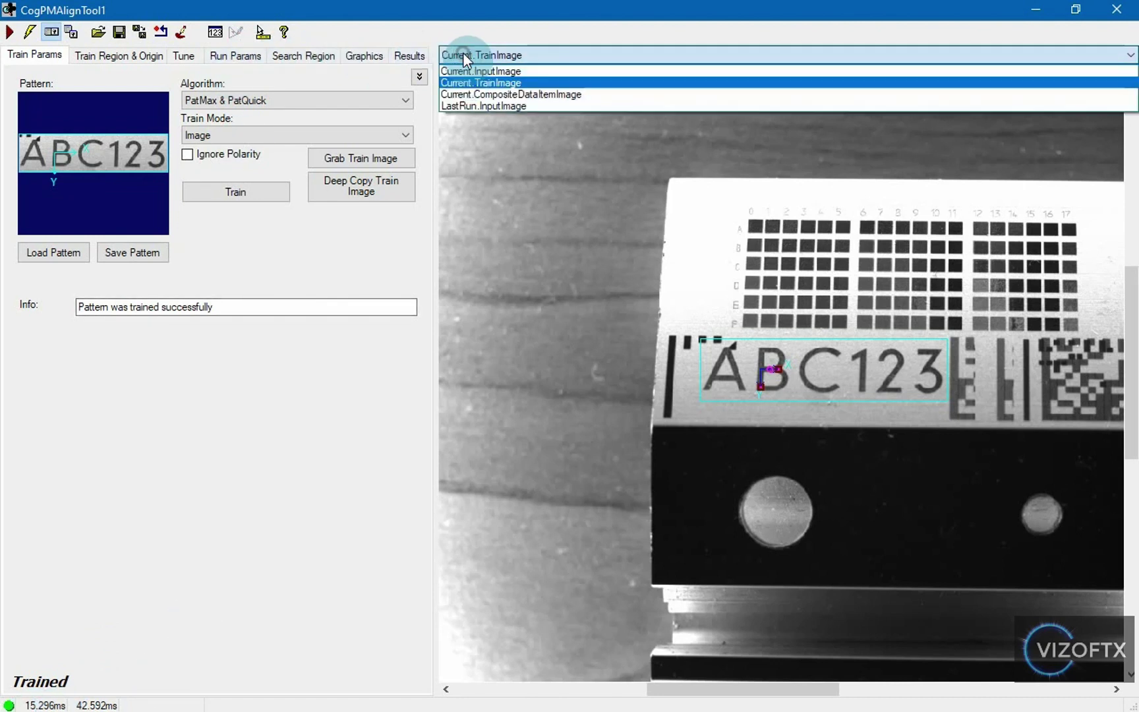
{"action": "left_click", "coordinate": [476, 106]}
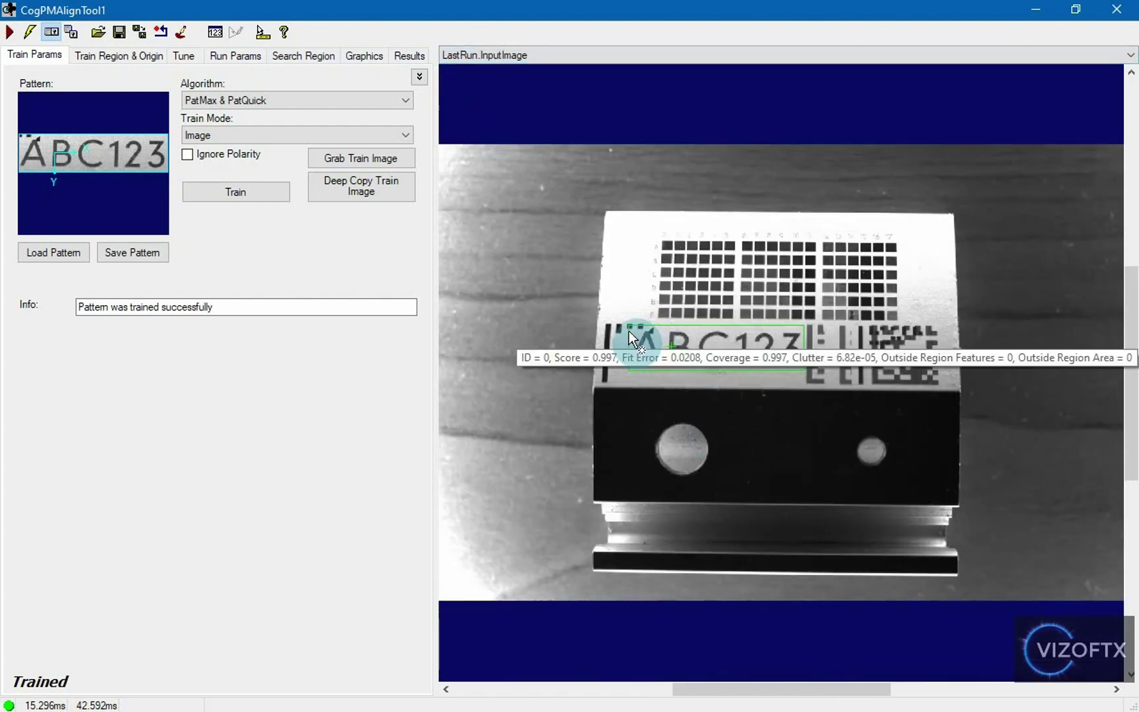
{"action": "scroll", "coordinate": [622, 385], "scroll_direction": "up", "scroll_amount": 2}
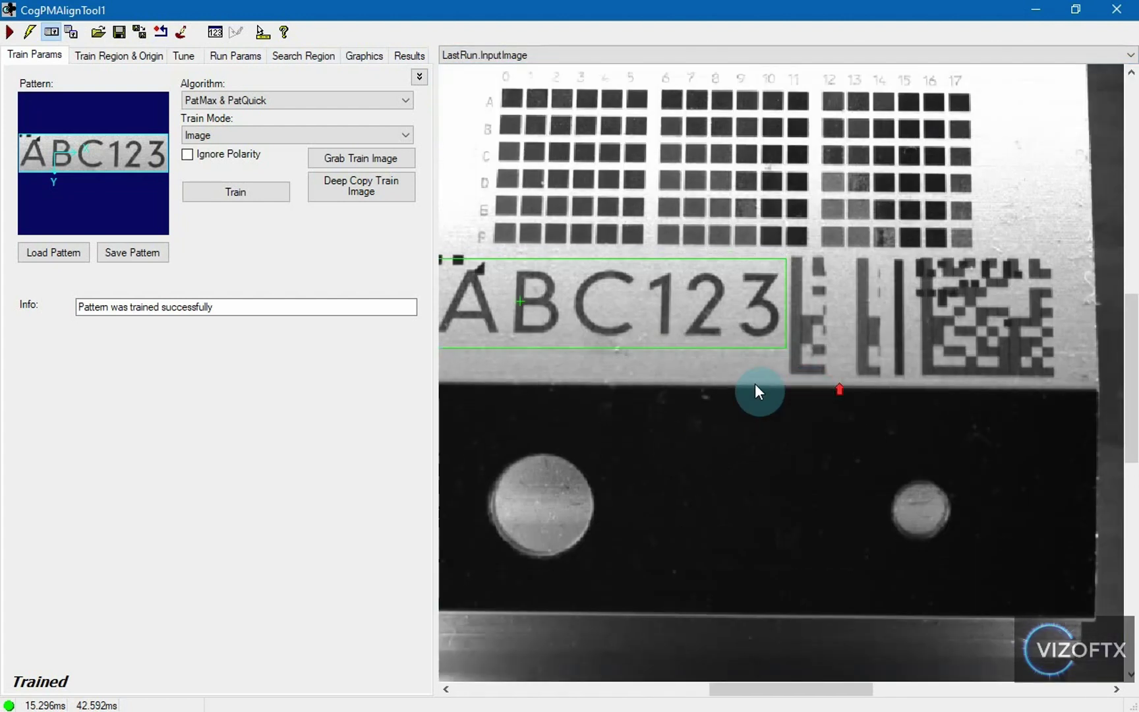
{"action": "mouse_move", "coordinate": [521, 302]}
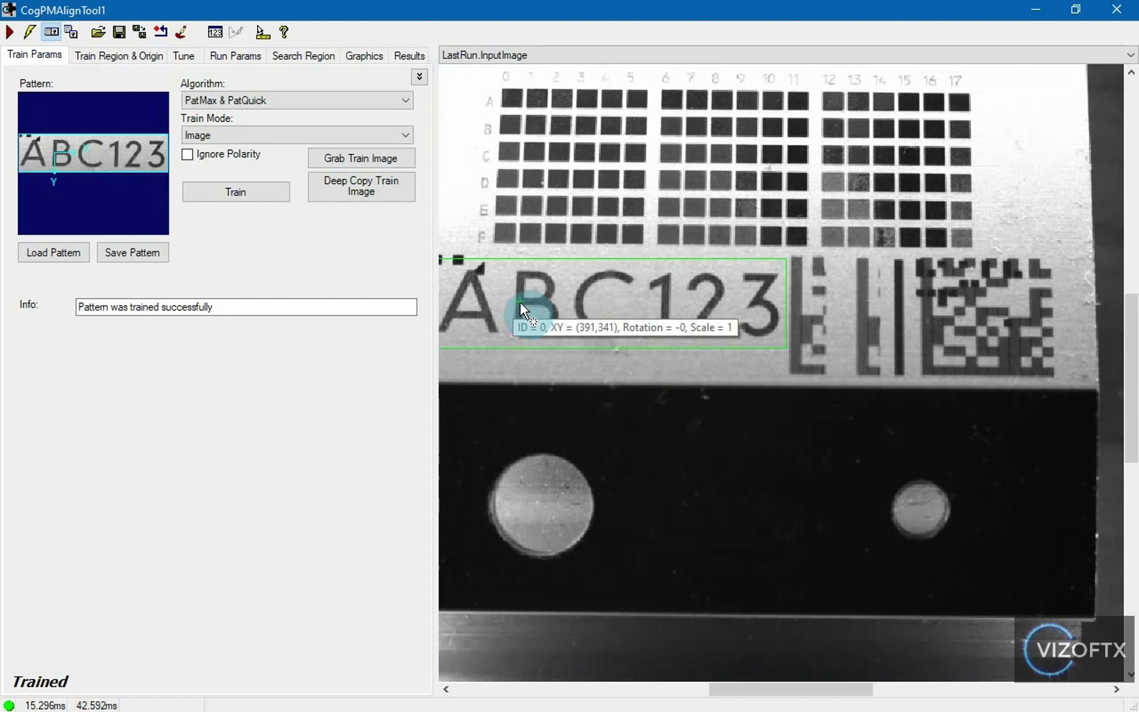
{"action": "scroll", "coordinate": [520, 303], "scroll_direction": "up", "scroll_amount": 3}
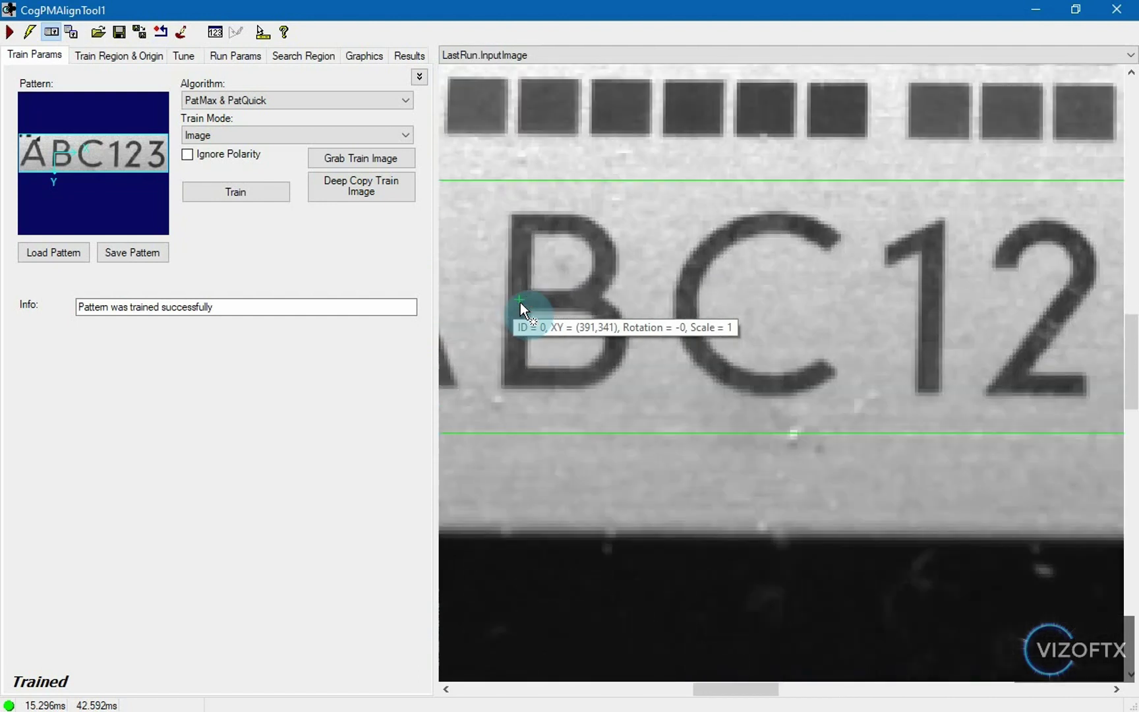
{"action": "scroll", "coordinate": [732, 320], "scroll_direction": "down", "scroll_amount": 3}
{"action": "scroll", "coordinate": [707, 299], "scroll_direction": "down", "scroll_amount": 2}
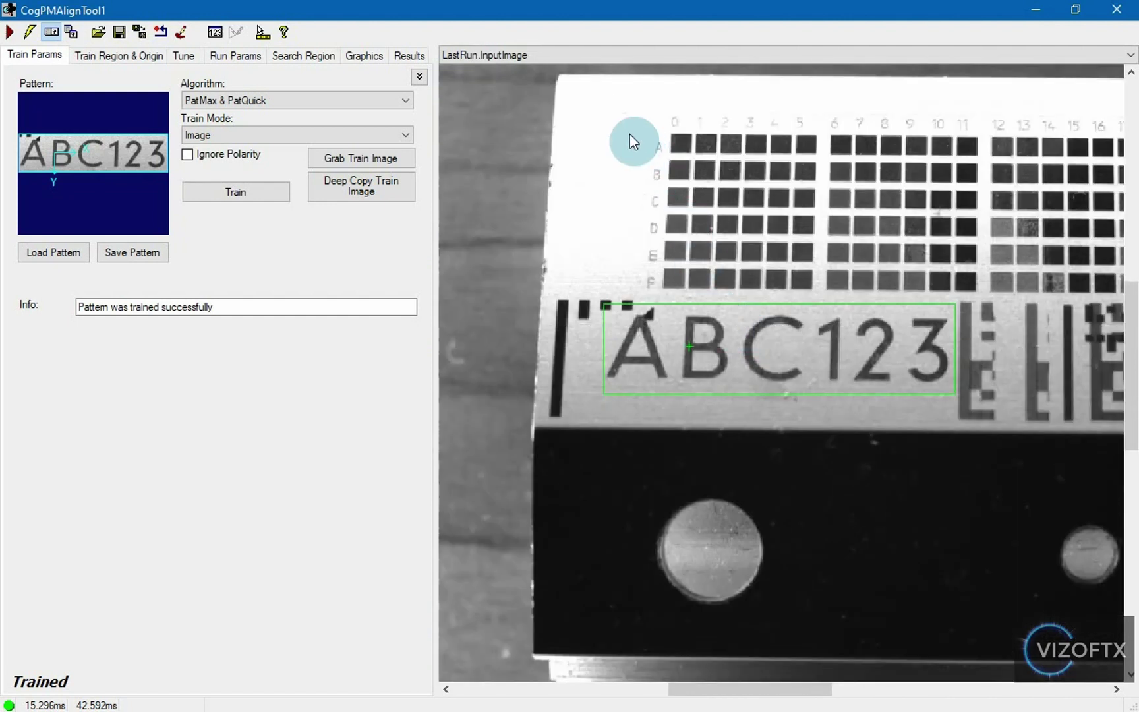
- Close the PMAlign editor and inspect CogPMAlignTool1's pose and score outputs in the ToolBlock
{"action": "left_click", "coordinate": [1117, 9]}
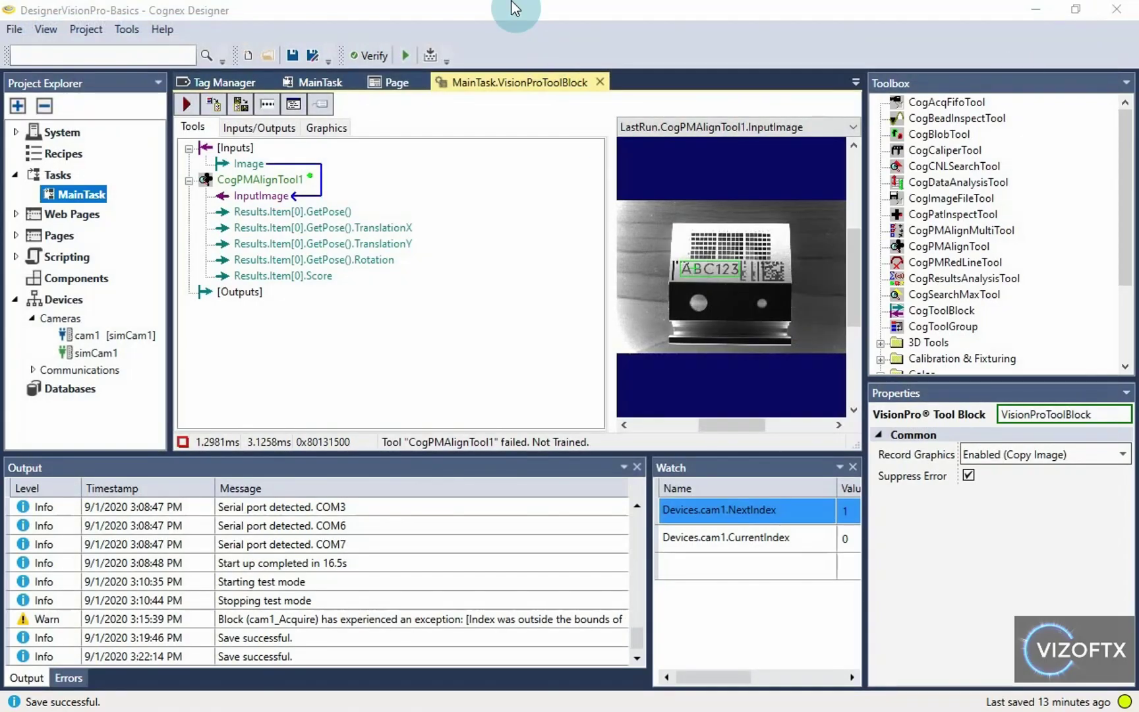
{"action": "left_click", "coordinate": [242, 182]}
{"action": "mouse_move", "coordinate": [241, 217]}
{"action": "mouse_move", "coordinate": [253, 181]}
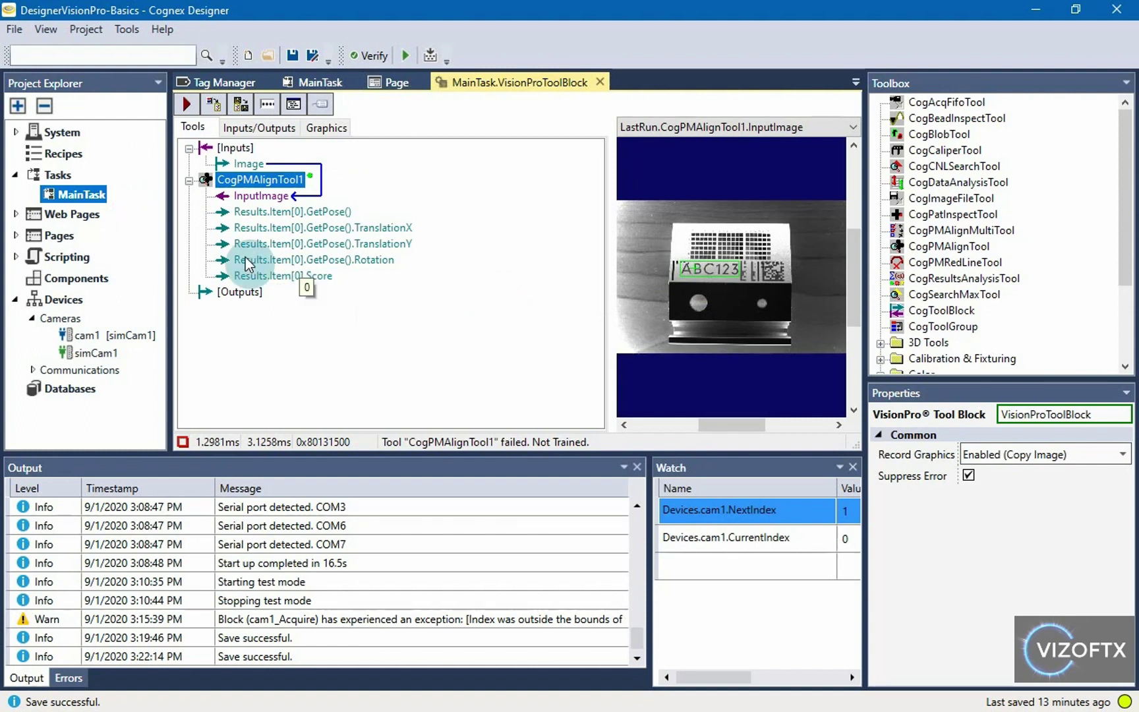
- Open the Page designer and drop an Ellipse onto it below Run once
{"action": "left_click", "coordinate": [14, 235]}
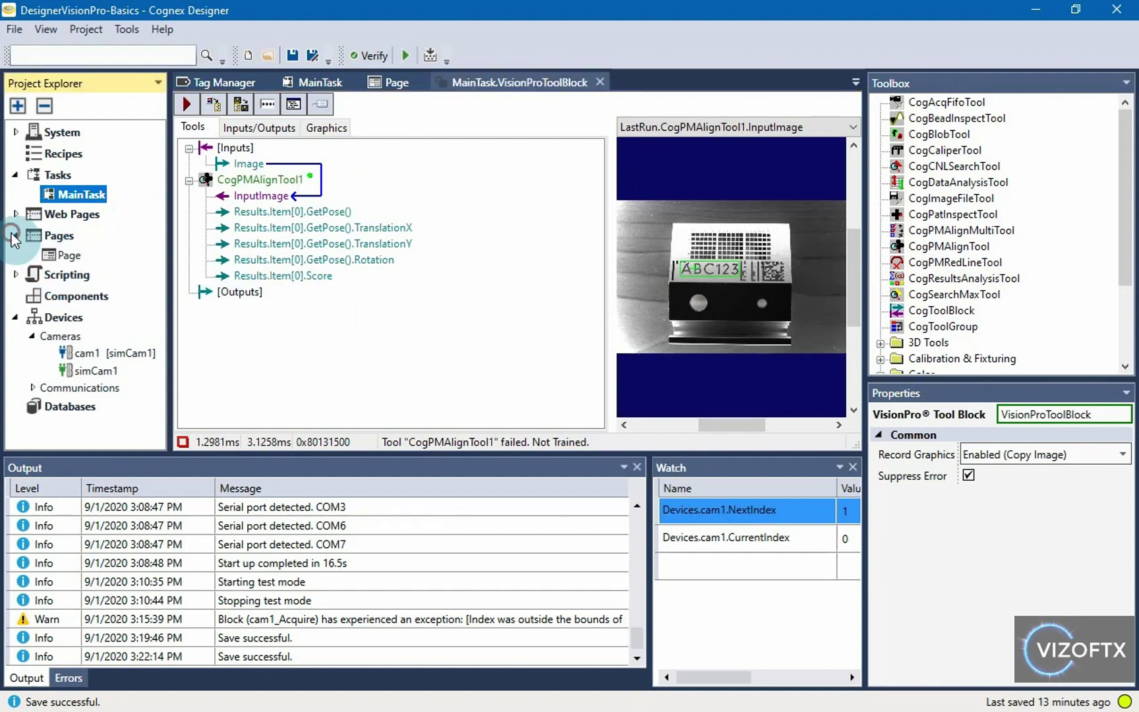
{"action": "double_click", "coordinate": [62, 255]}
{"action": "scroll", "coordinate": [725, 277], "scroll_direction": "down", "scroll_amount": 2}
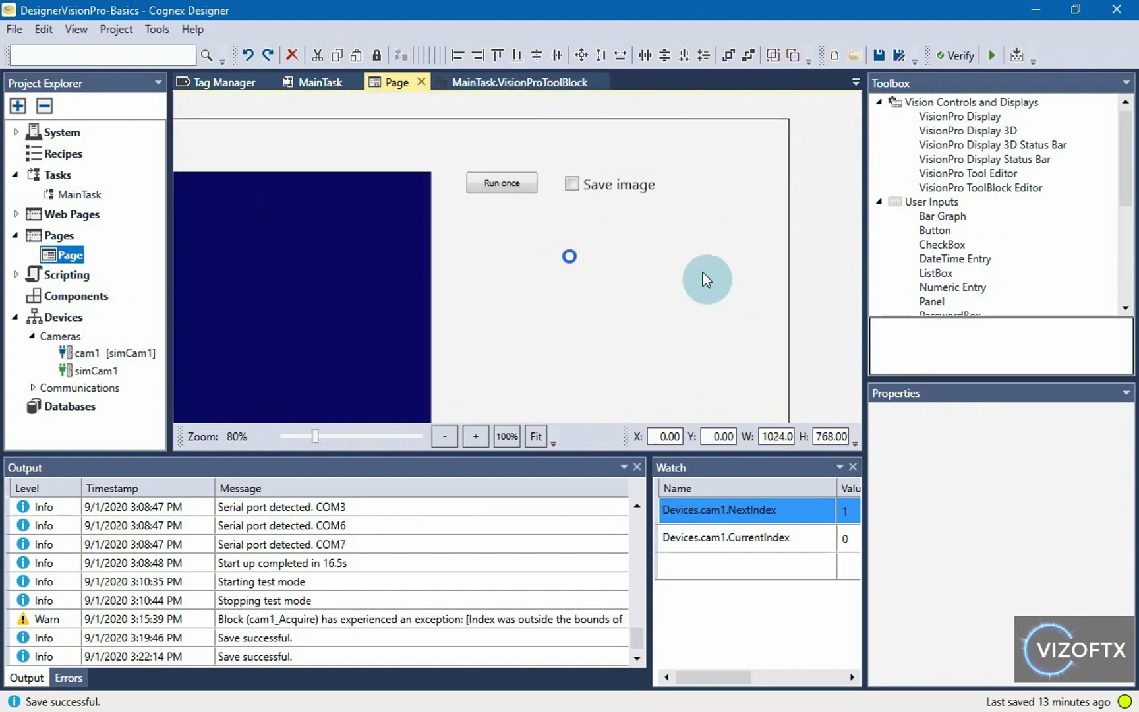
{"action": "scroll", "coordinate": [952, 248], "scroll_direction": "down", "scroll_amount": 5}
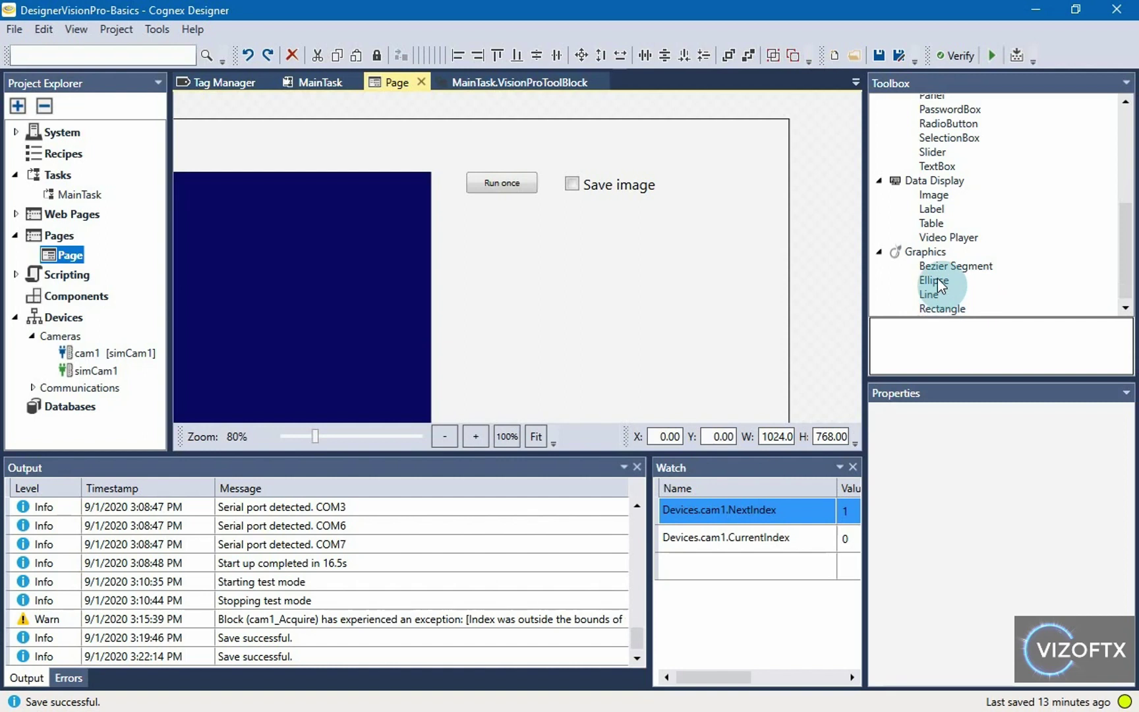
{"action": "left_click_drag", "start_coordinate": [941, 279], "coordinate": [565, 255]}
- Set the ellipse's width and height to 40
{"action": "scroll", "coordinate": [539, 284], "scroll_direction": "down", "scroll_amount": 2}
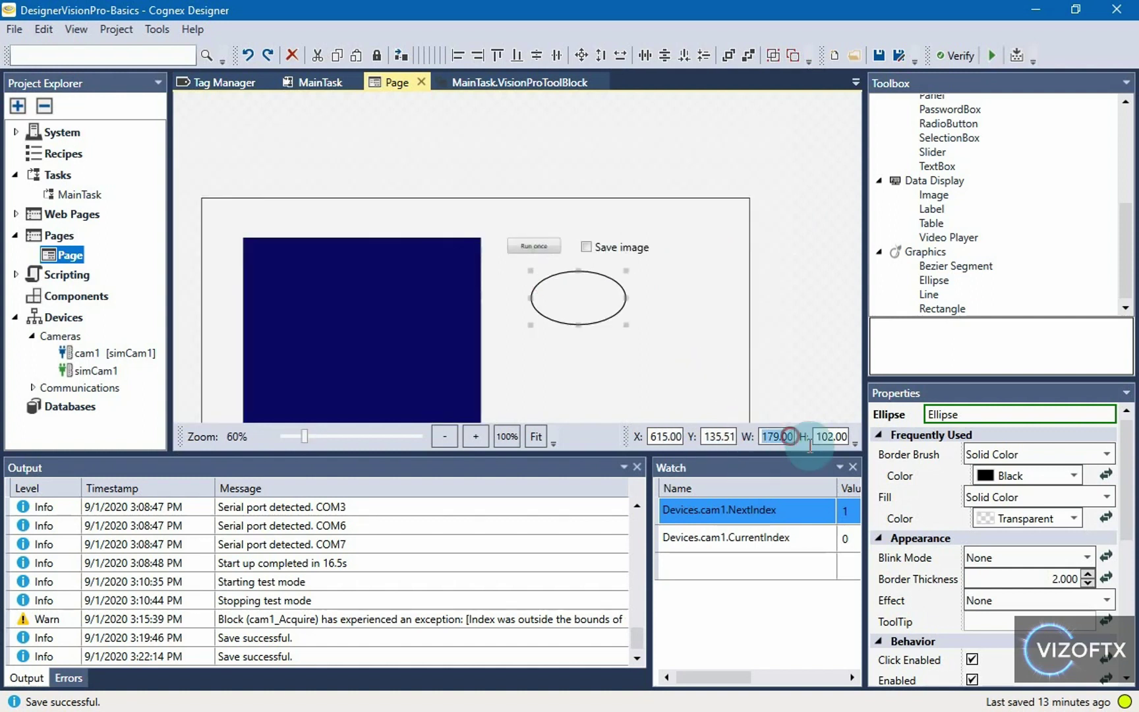
{"action": "double_click", "coordinate": [782, 437]}
{"action": "type", "text": "40"}
{"action": "double_click", "coordinate": [832, 436]}
{"action": "type", "text": "40"}
{"action": "key", "text": "Return"}
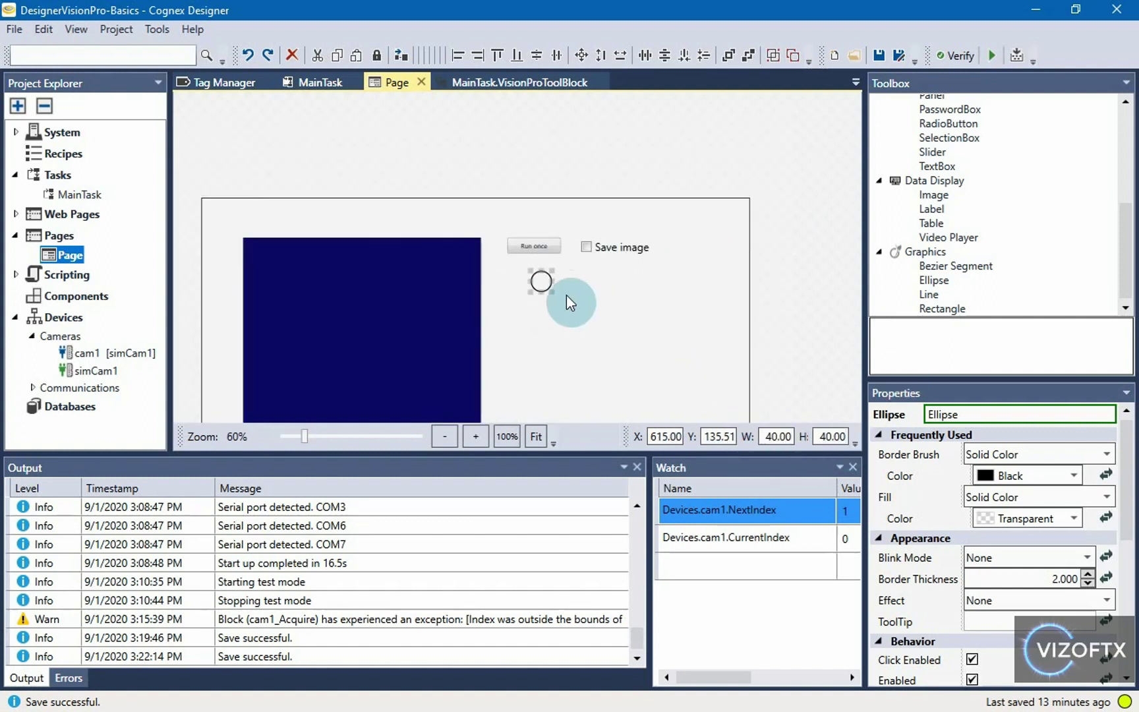
- Move the circle further right and add a Label to the page beside it
{"action": "left_click_drag", "start_coordinate": [544, 284], "coordinate": [596, 280]}
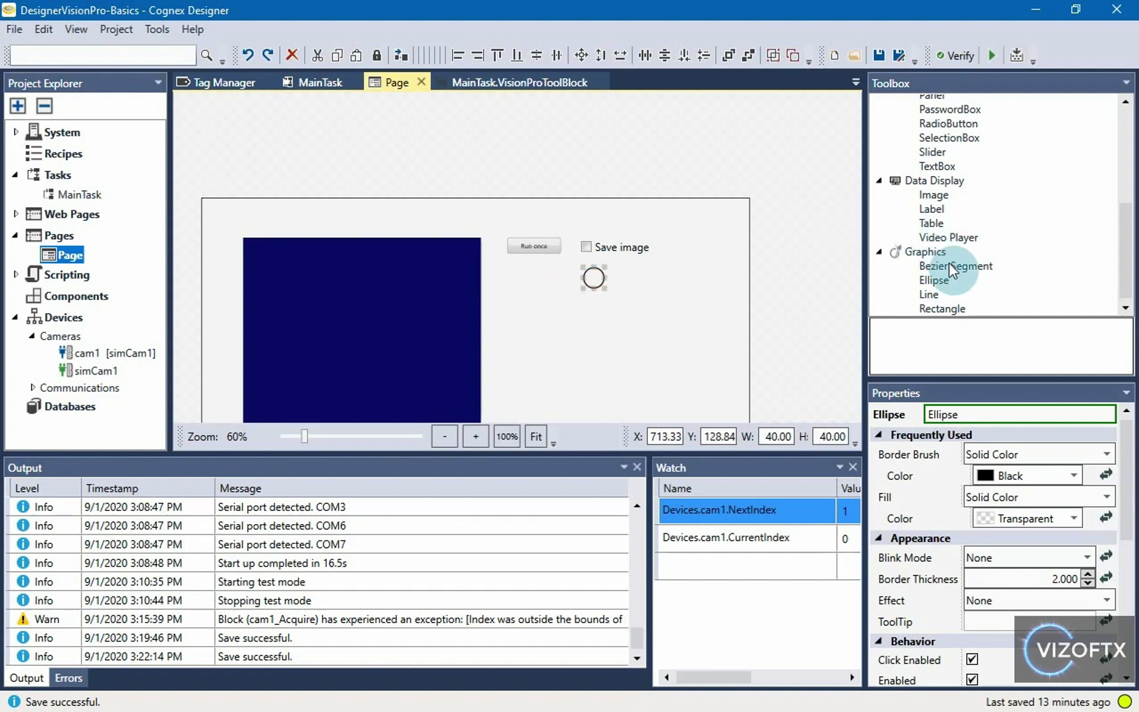
{"action": "scroll", "coordinate": [950, 265], "scroll_direction": "up", "scroll_amount": 2}
{"action": "scroll", "coordinate": [941, 231], "scroll_direction": "up", "scroll_amount": 1}
{"action": "scroll", "coordinate": [946, 201], "scroll_direction": "down", "scroll_amount": 1}
{"action": "scroll", "coordinate": [947, 204], "scroll_direction": "up", "scroll_amount": 3}
{"action": "scroll", "coordinate": [961, 247], "scroll_direction": "down", "scroll_amount": 5}
{"action": "left_click_drag", "start_coordinate": [932, 209], "coordinate": [551, 285]}
{"action": "scroll", "coordinate": [551, 285], "scroll_direction": "up", "scroll_amount": 1}
{"action": "scroll", "coordinate": [534, 267], "scroll_direction": "up", "scroll_amount": 2}
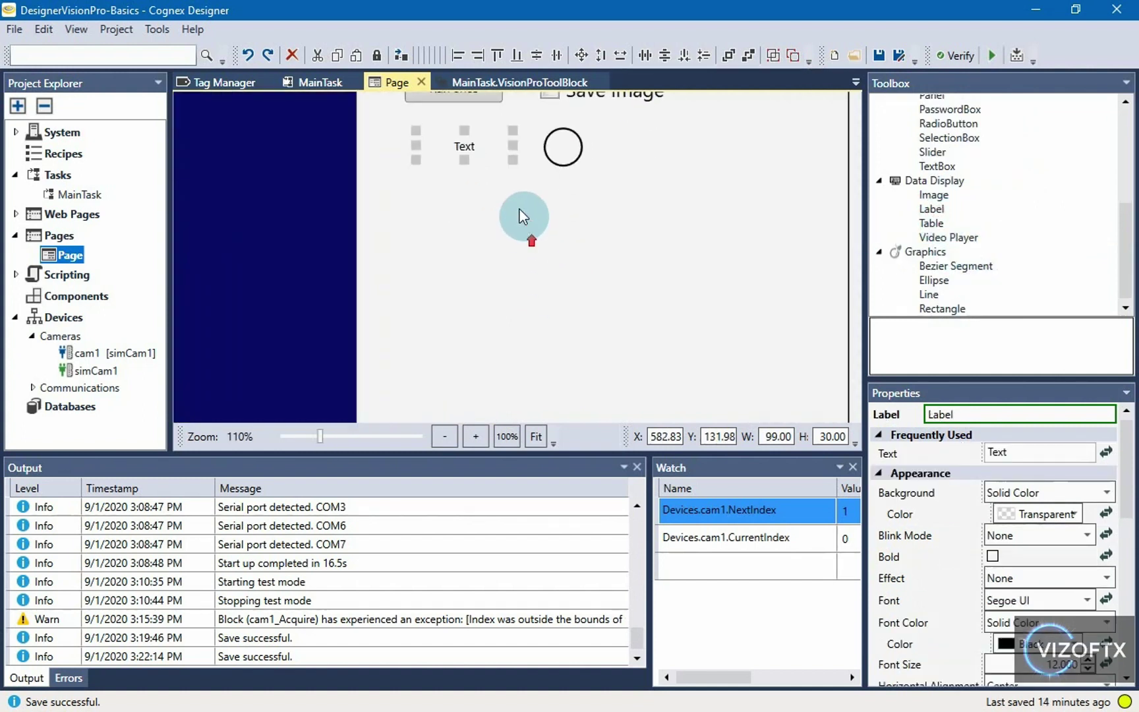
- Give the label font size 20 and text 'Pattern found;', widening it to fit
{"action": "left_click", "coordinate": [1077, 555]}
{"action": "type", "text": "20"}
{"action": "key", "text": "Return"}
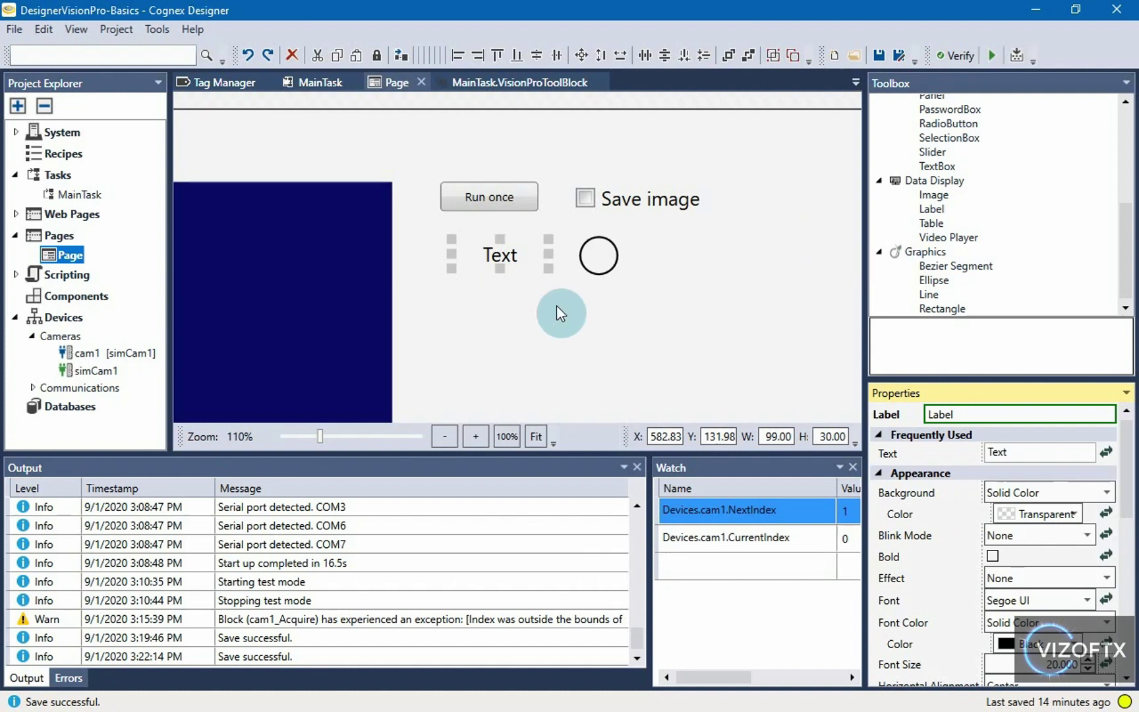
{"action": "double_click", "coordinate": [1055, 453]}
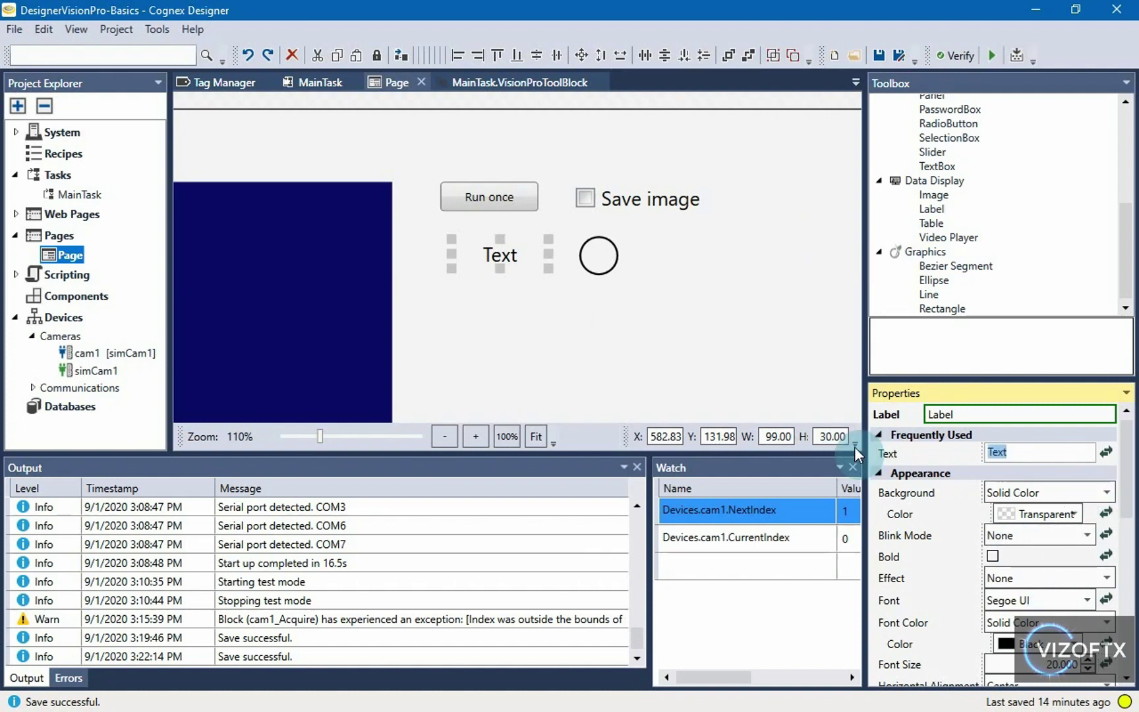
{"action": "type", "text": "Pattern found"}
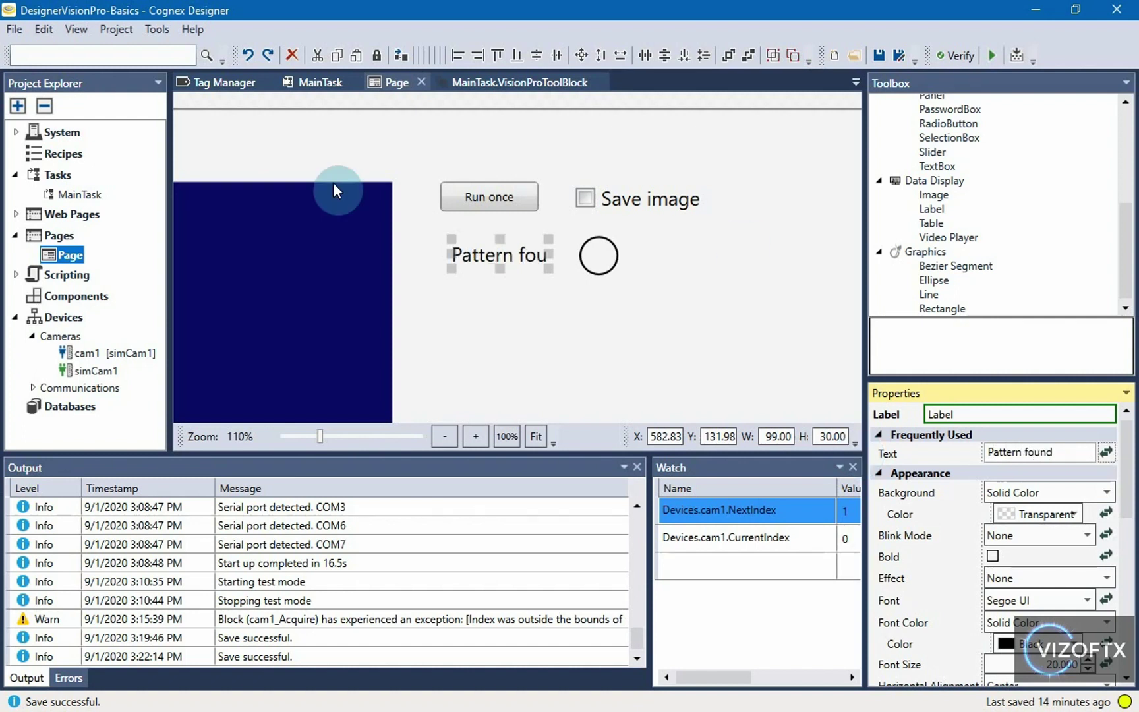
{"action": "left_click_drag", "start_coordinate": [451, 254], "coordinate": [410, 254]}
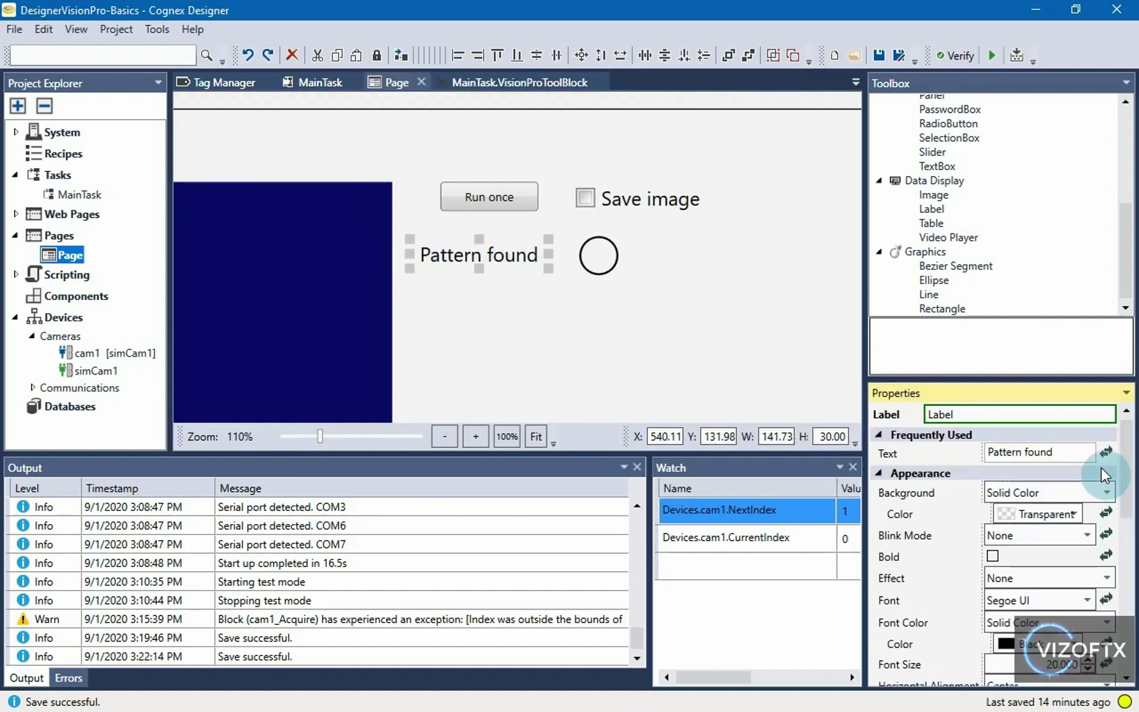
{"action": "type", "text": ";"}
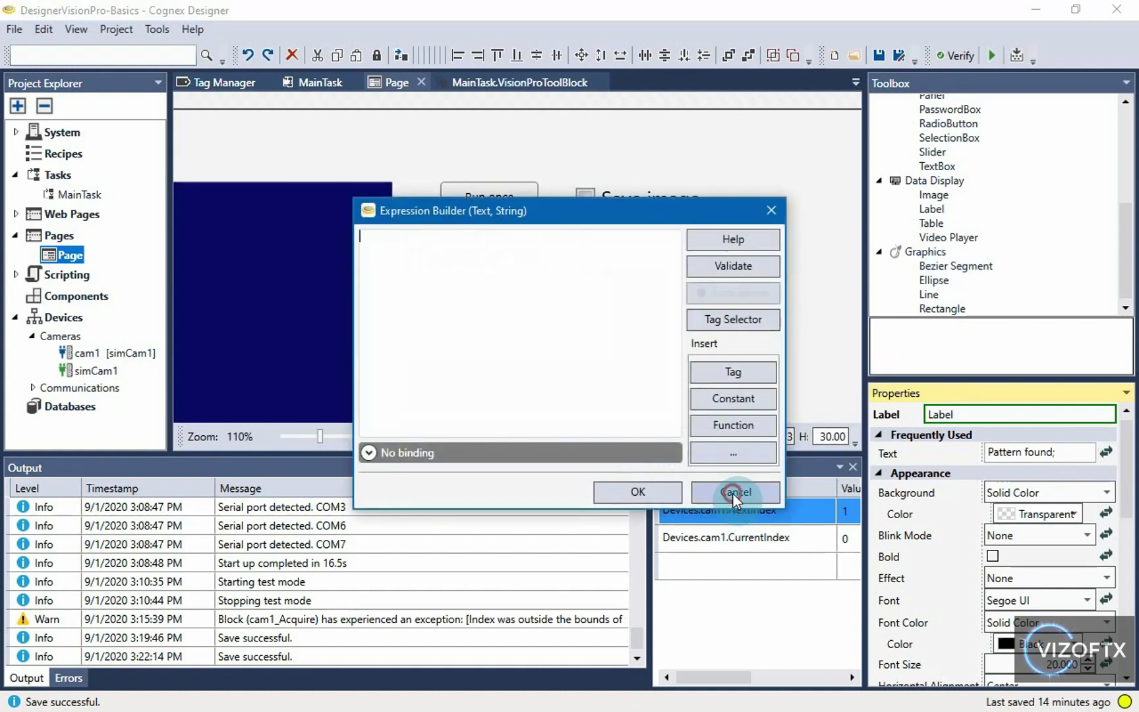
- Replace the semicolon with a colon and nudge the label right next to the circle
{"action": "left_click", "coordinate": [732, 491]}
{"action": "left_click", "coordinate": [1071, 459]}
{"action": "key", "text": "BackSpace"}
{"action": "type", "text": ":"}
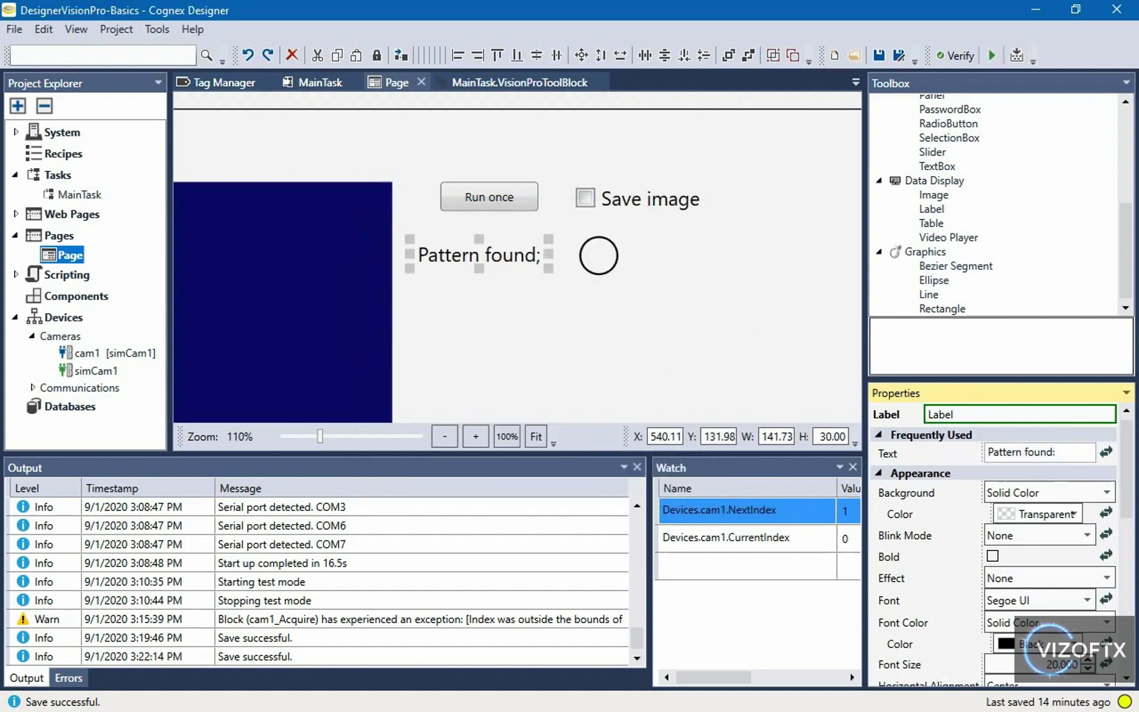
{"action": "left_click_drag", "start_coordinate": [499, 258], "coordinate": [516, 259]}
{"action": "left_click", "coordinate": [602, 264]}
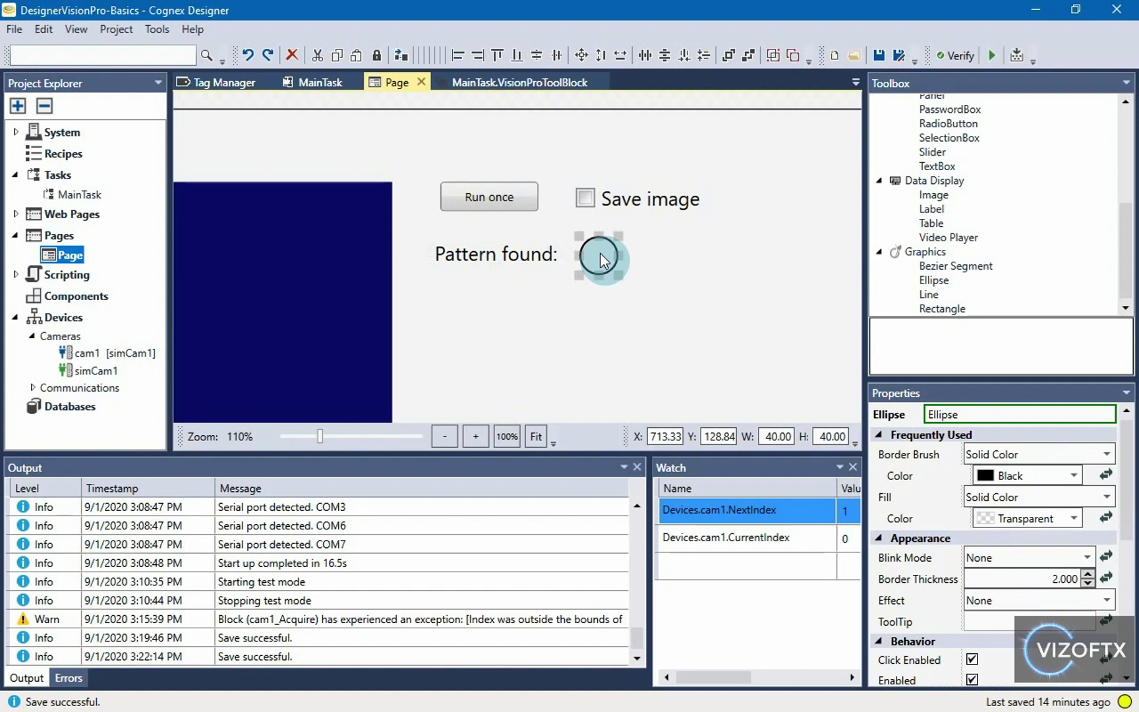
- Reopen the VisionProToolBlock from MainTask and check CogPMAlignTool1's Score of 0.996616
{"action": "left_click", "coordinate": [57, 254]}
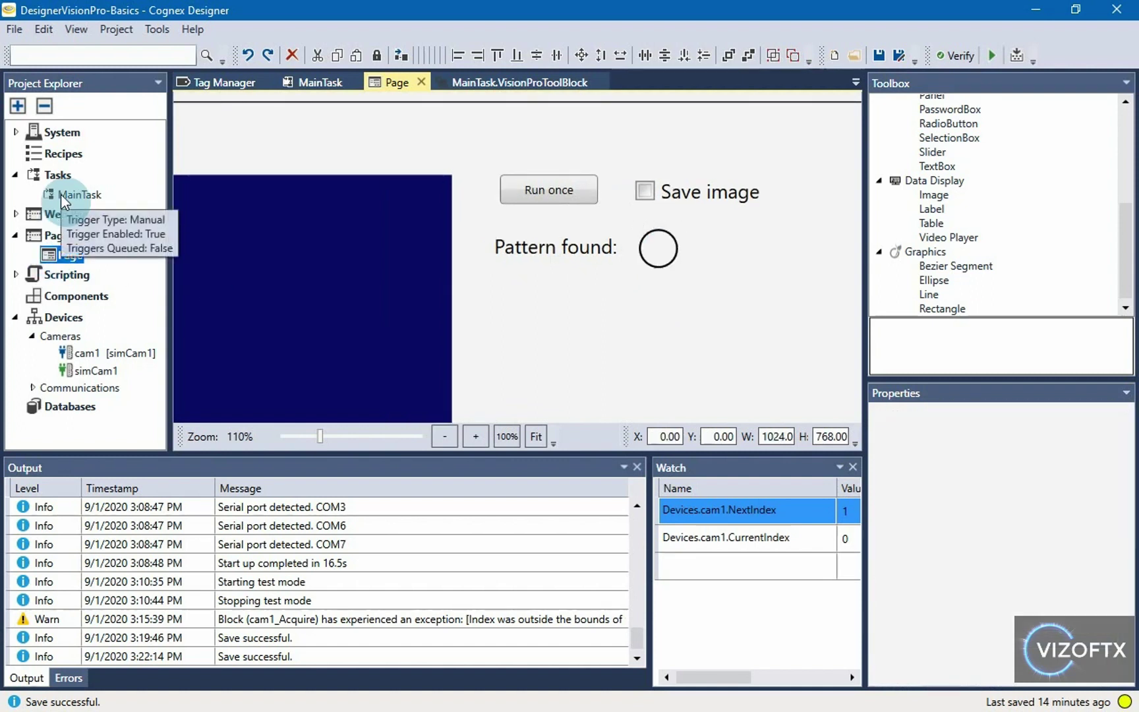
{"action": "left_click", "coordinate": [658, 248]}
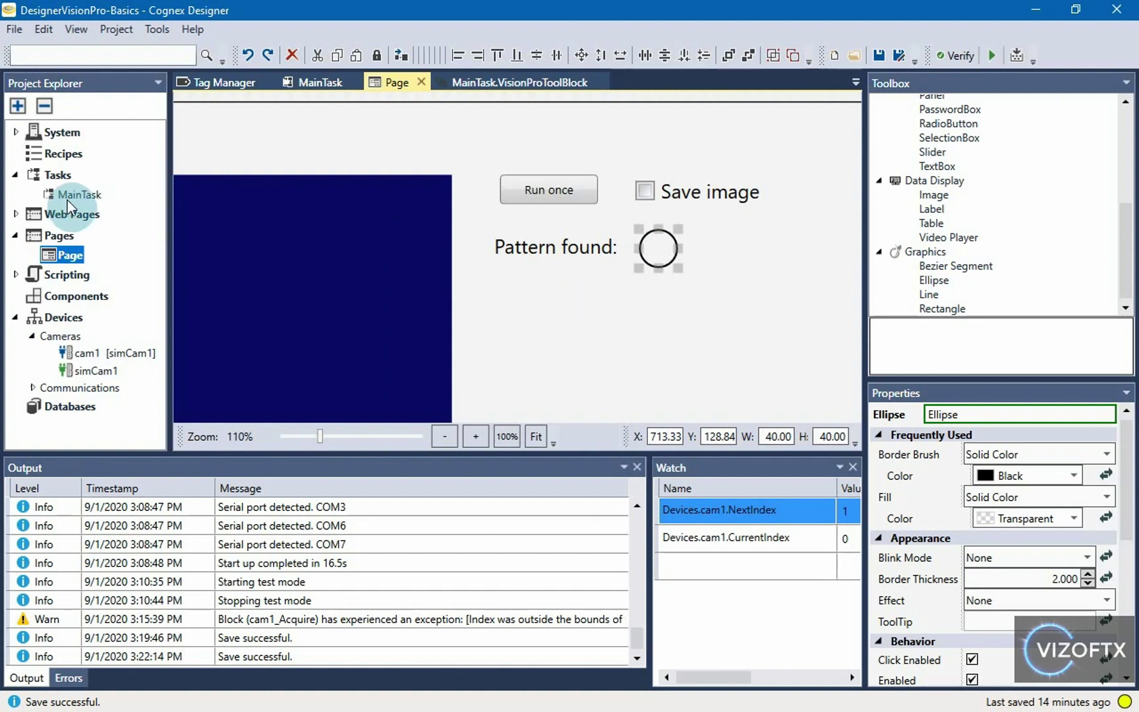
{"action": "mouse_move", "coordinate": [61, 196]}
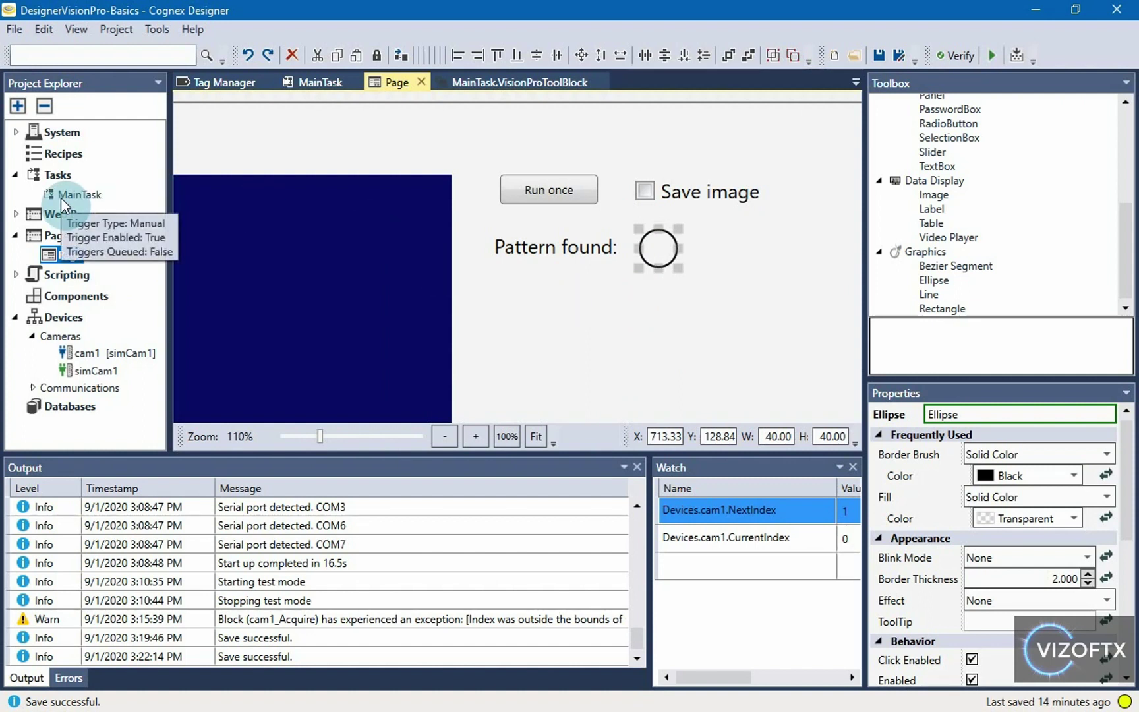
{"action": "double_click", "coordinate": [70, 198]}
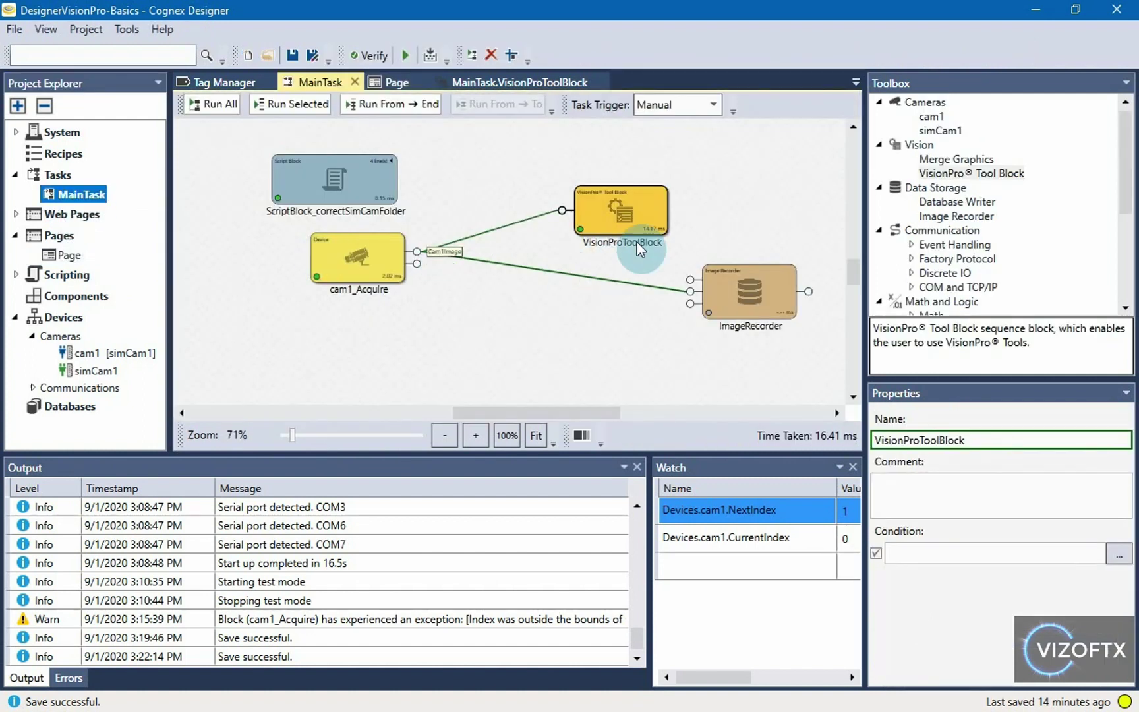
{"action": "double_click", "coordinate": [643, 225]}
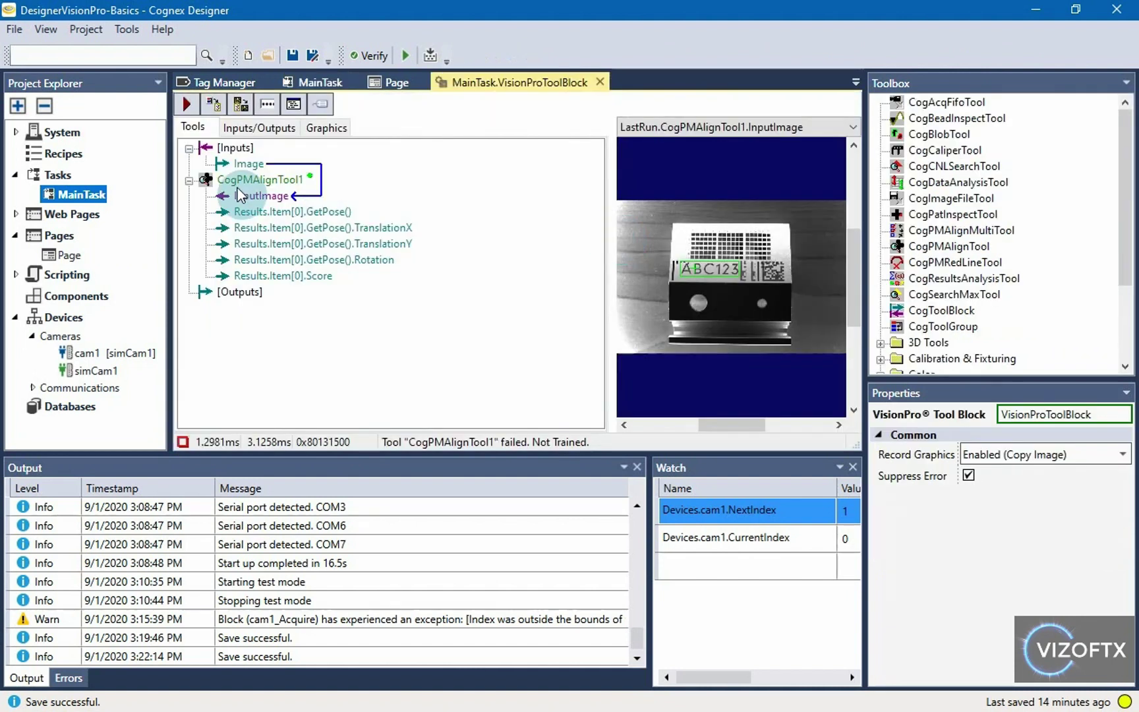
{"action": "left_click", "coordinate": [235, 182]}
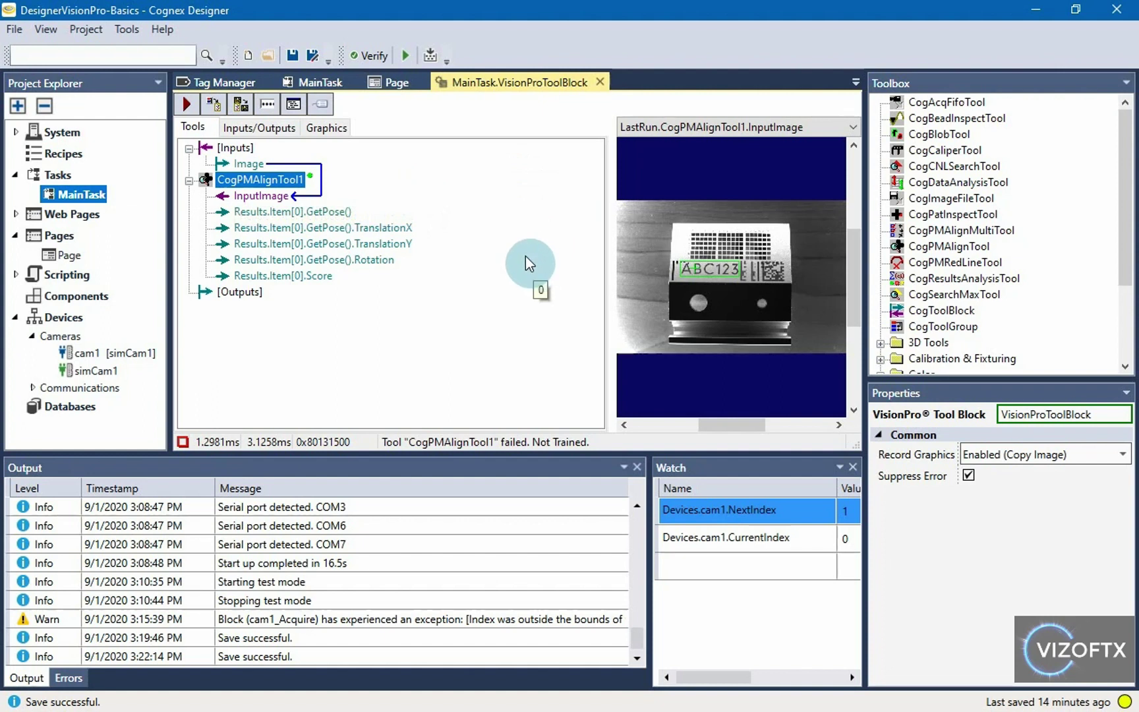
{"action": "left_click", "coordinate": [261, 212]}
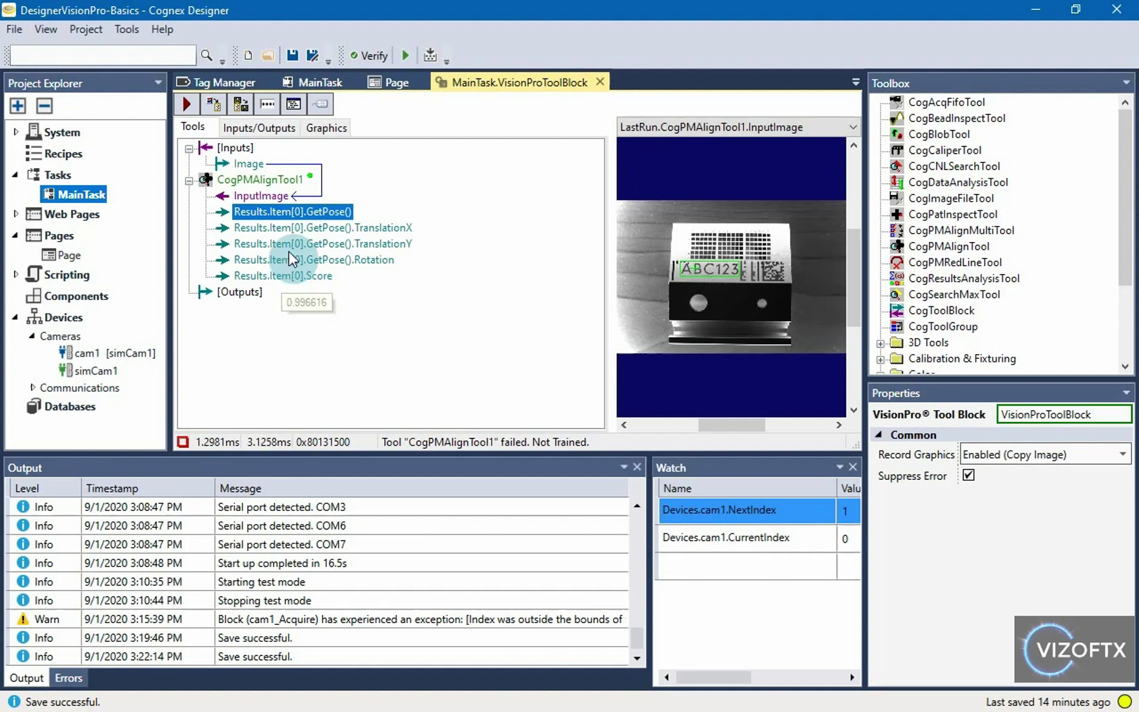
- Expose CogPMAlignTool1's Results.Count as an output terminal via Add Terminals
{"action": "right_click", "coordinate": [279, 177]}
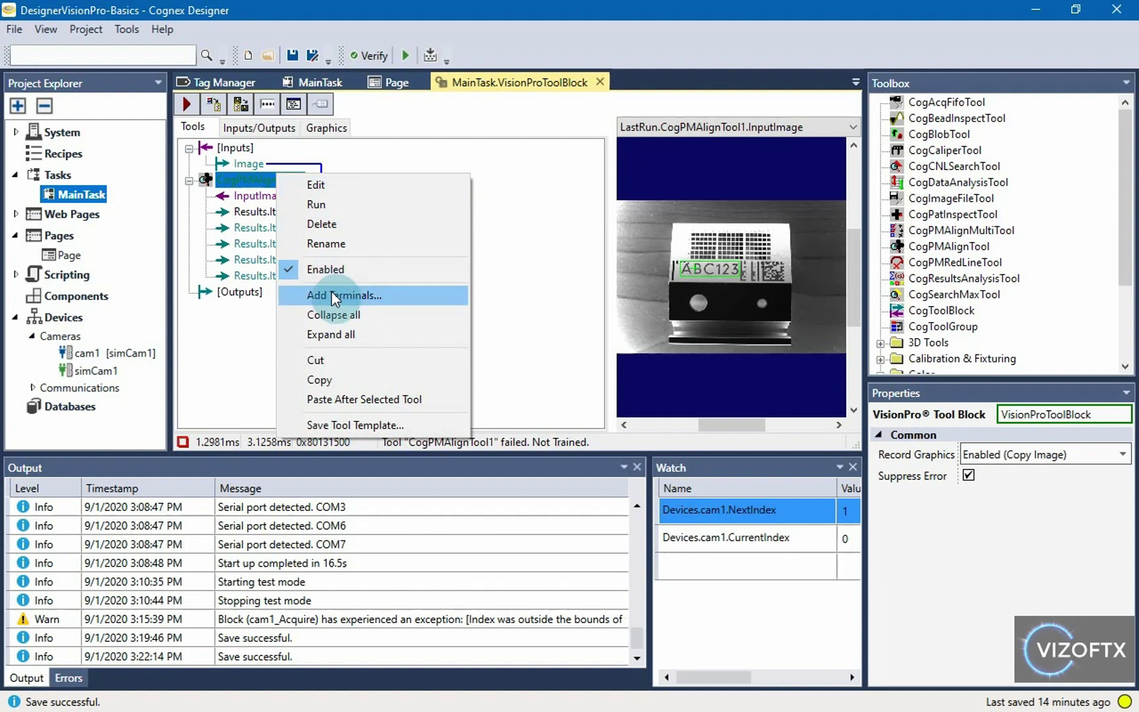
{"action": "left_click", "coordinate": [383, 299]}
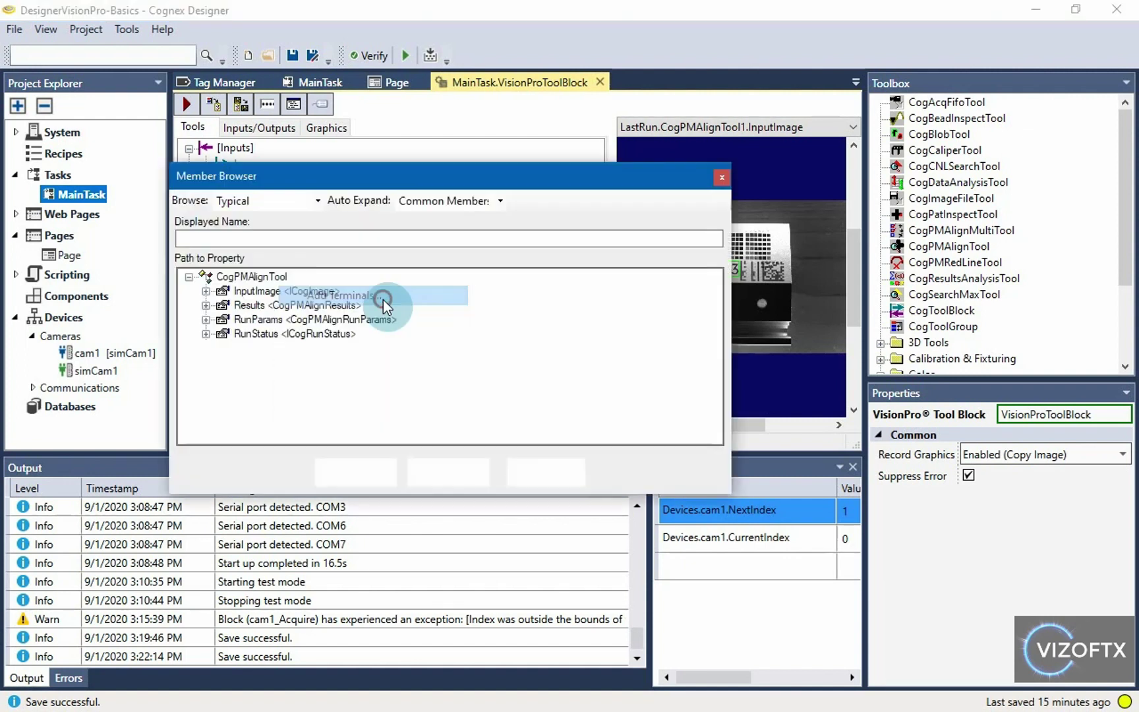
{"action": "left_click", "coordinate": [205, 305]}
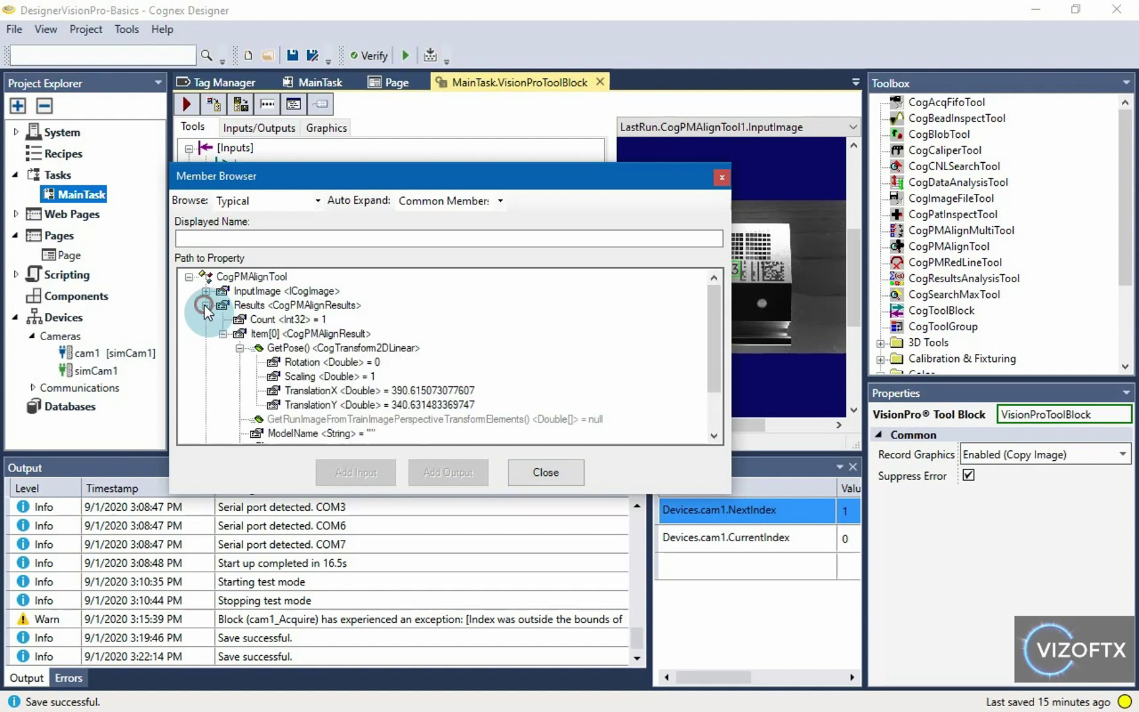
{"action": "left_click", "coordinate": [284, 317]}
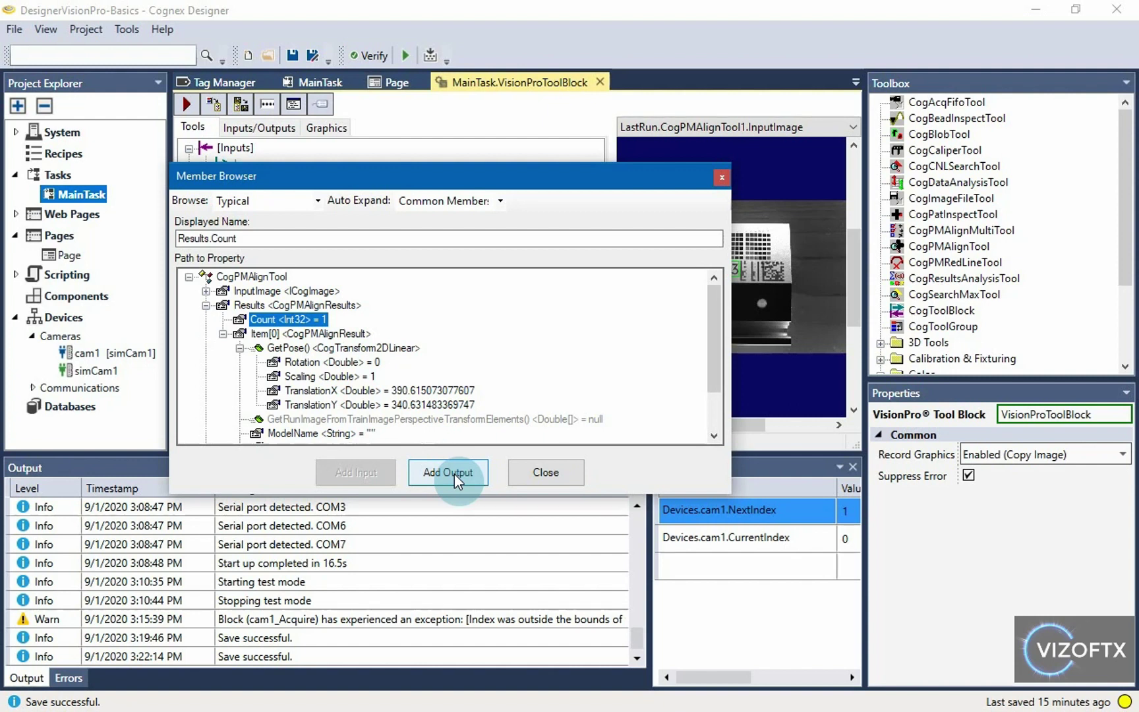
{"action": "left_click", "coordinate": [437, 472]}
{"action": "left_click", "coordinate": [522, 472]}
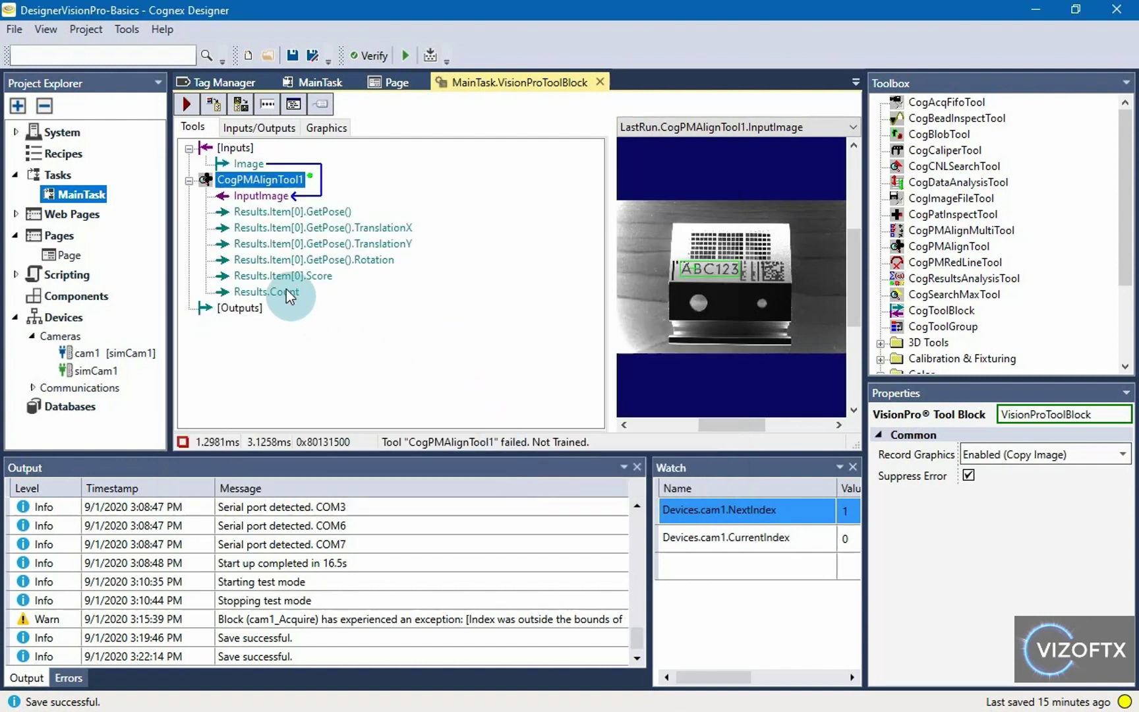
- Wire Results.Count to the tool block's Outputs as Results_Count
{"action": "left_click", "coordinate": [263, 292]}
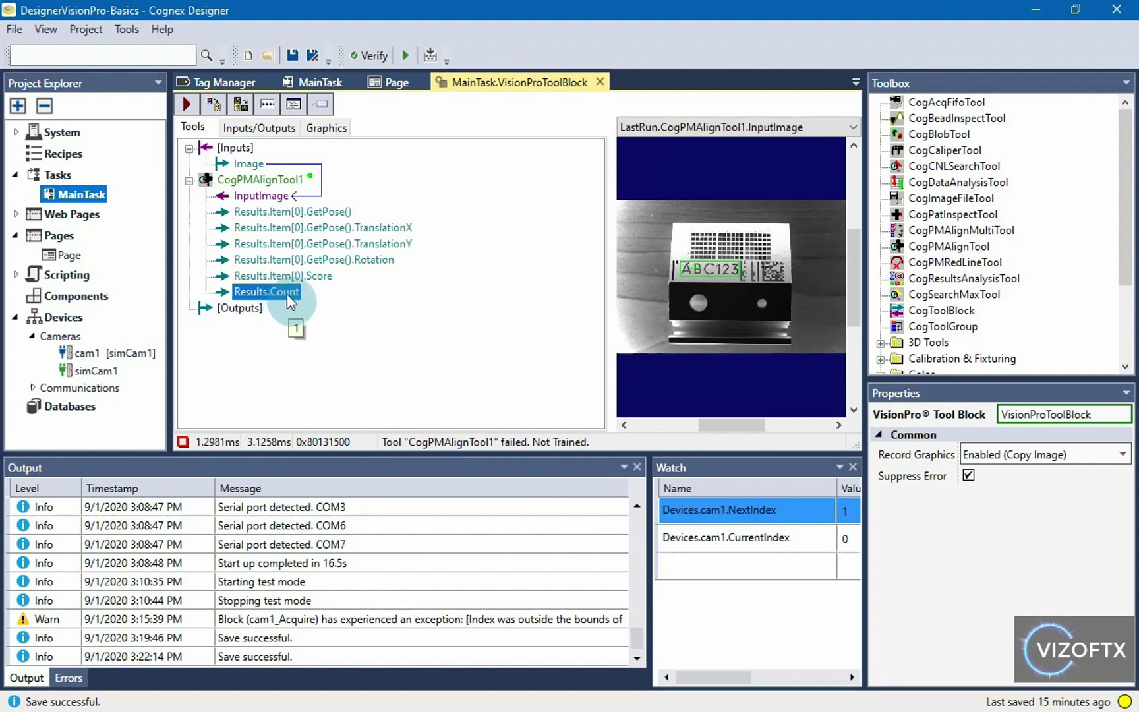
{"action": "left_click_drag", "start_coordinate": [287, 294], "coordinate": [311, 315]}
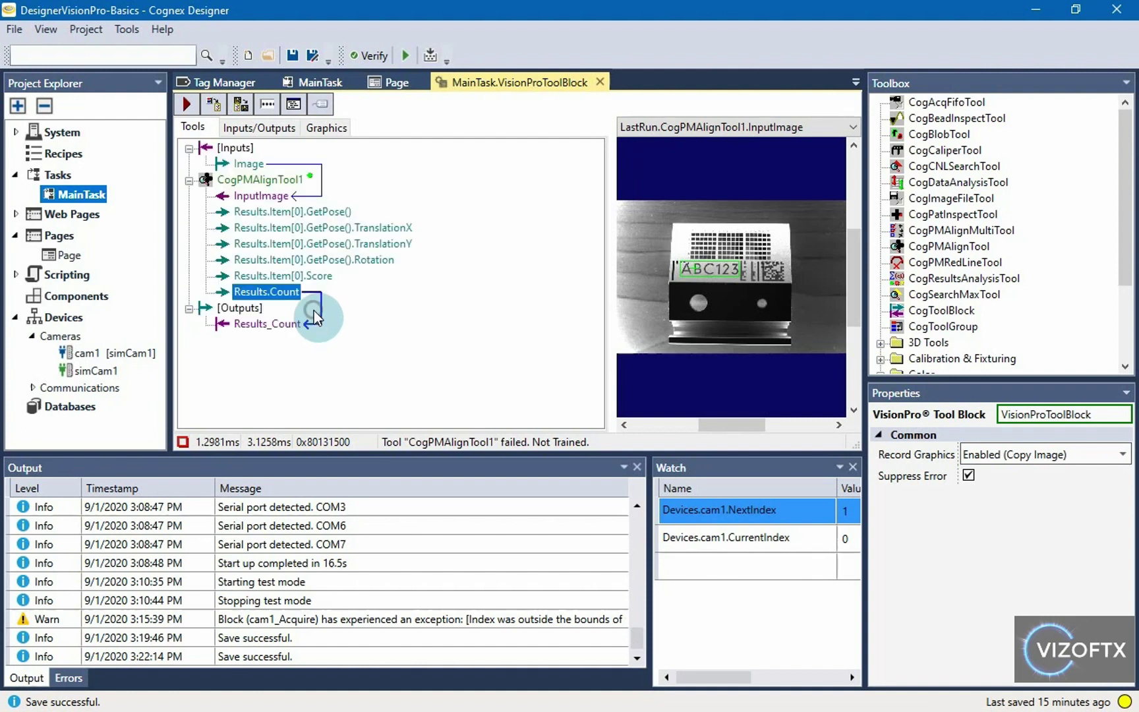
{"action": "left_click", "coordinate": [257, 310]}
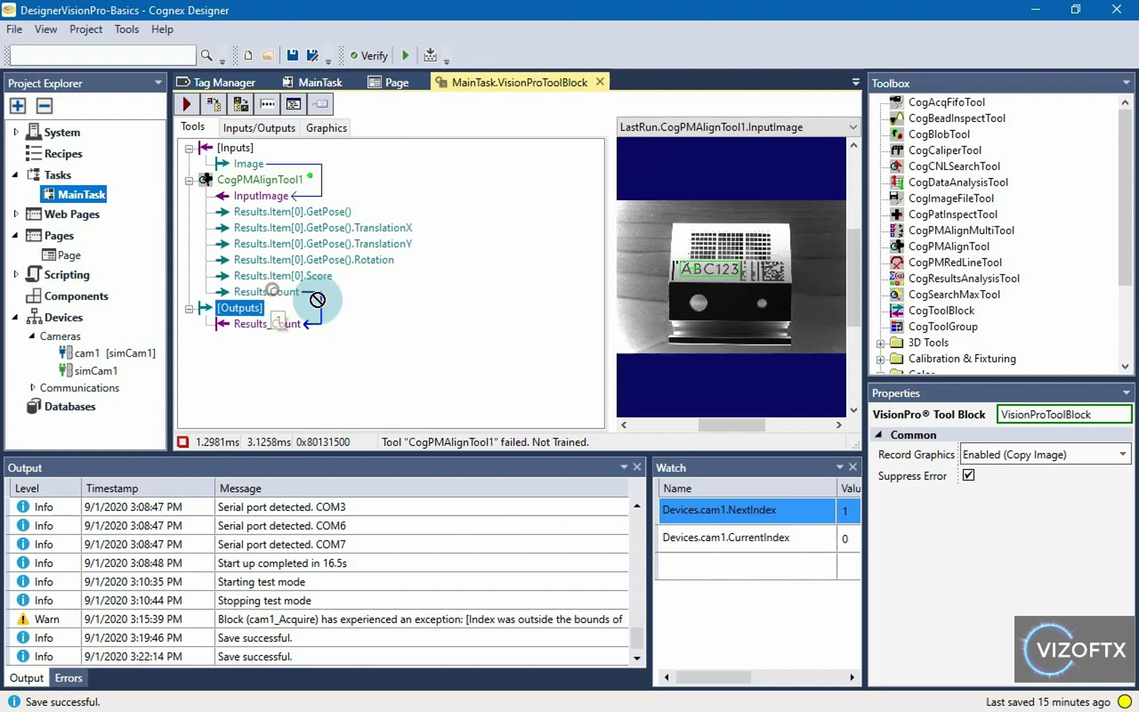
{"action": "left_click_drag", "start_coordinate": [288, 285], "coordinate": [285, 325]}
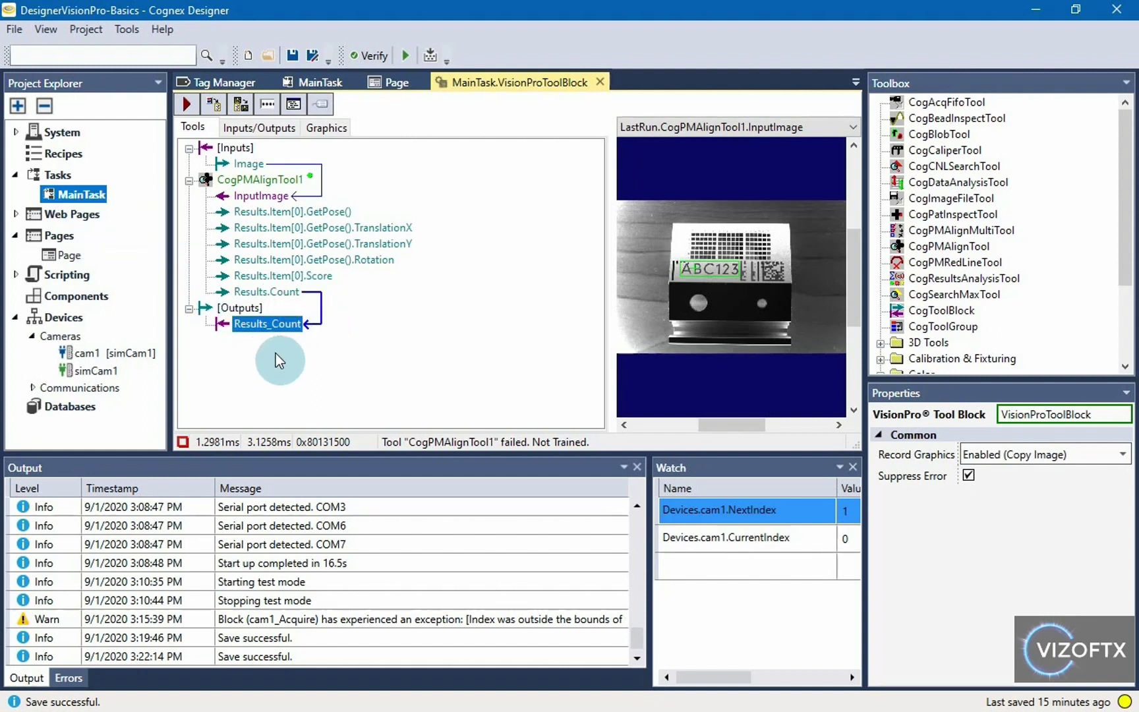
- In MainTask, assign the ResultsCount output to a new tag named FoundPatternsCount
{"action": "right_click", "coordinate": [270, 324]}
{"action": "left_click", "coordinate": [196, 270]}
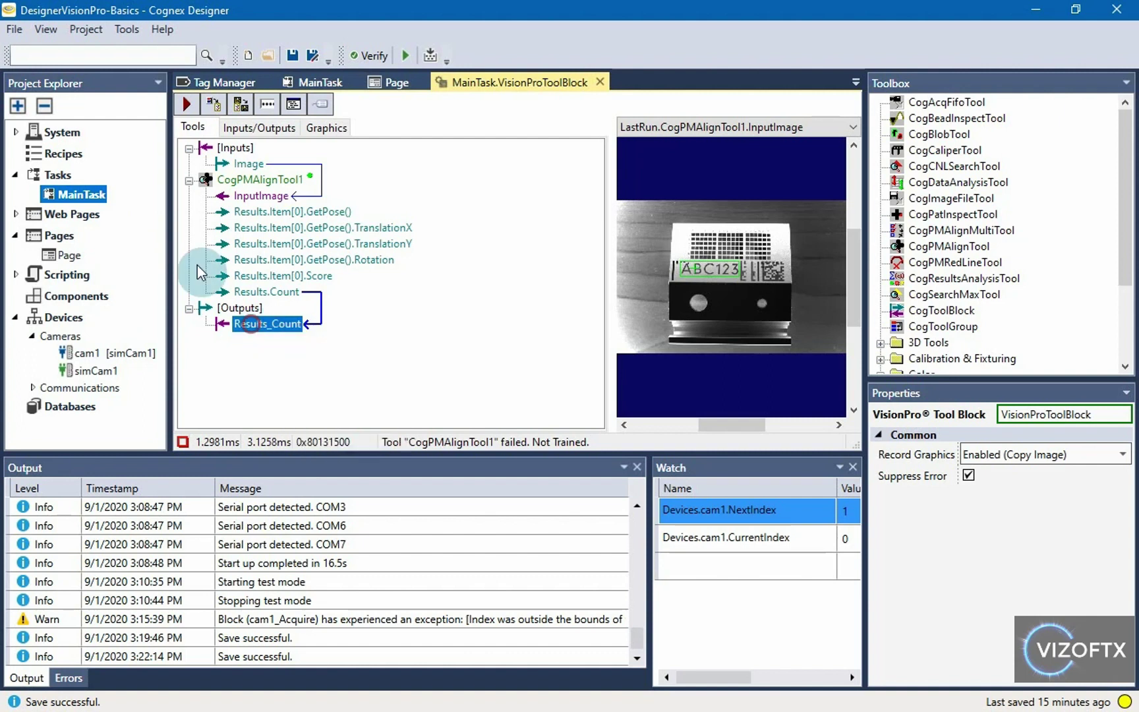
{"action": "double_click", "coordinate": [92, 193]}
{"action": "scroll", "coordinate": [491, 369], "scroll_direction": "up", "scroll_amount": 5}
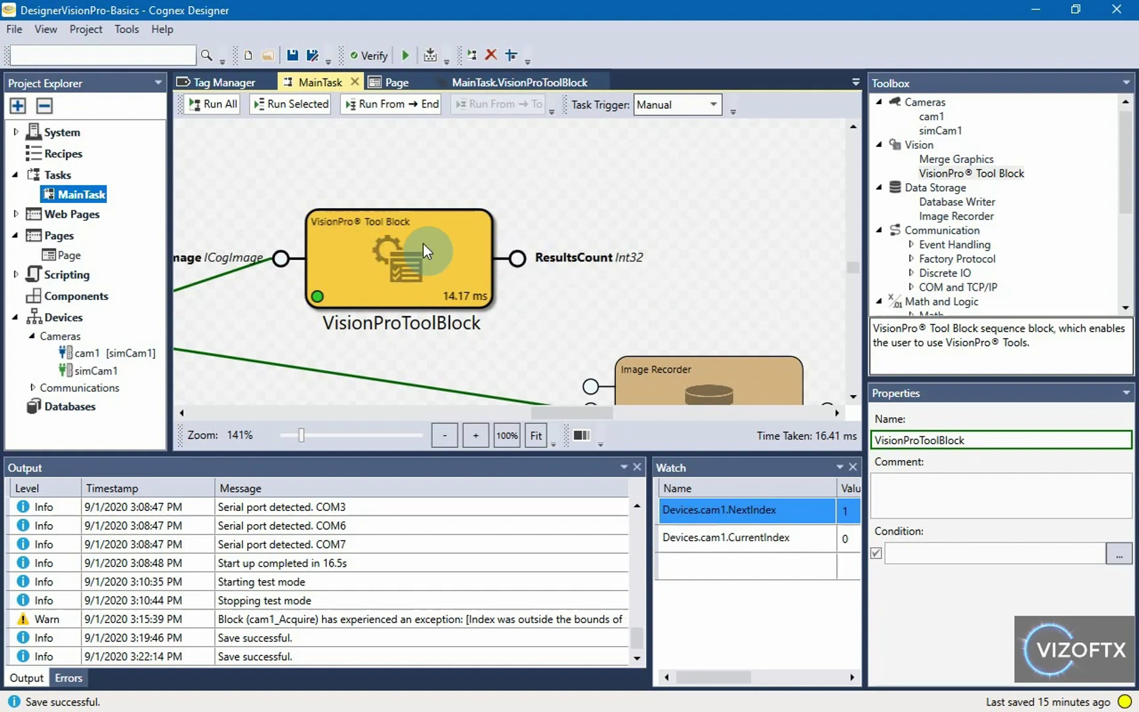
{"action": "right_click", "coordinate": [520, 258]}
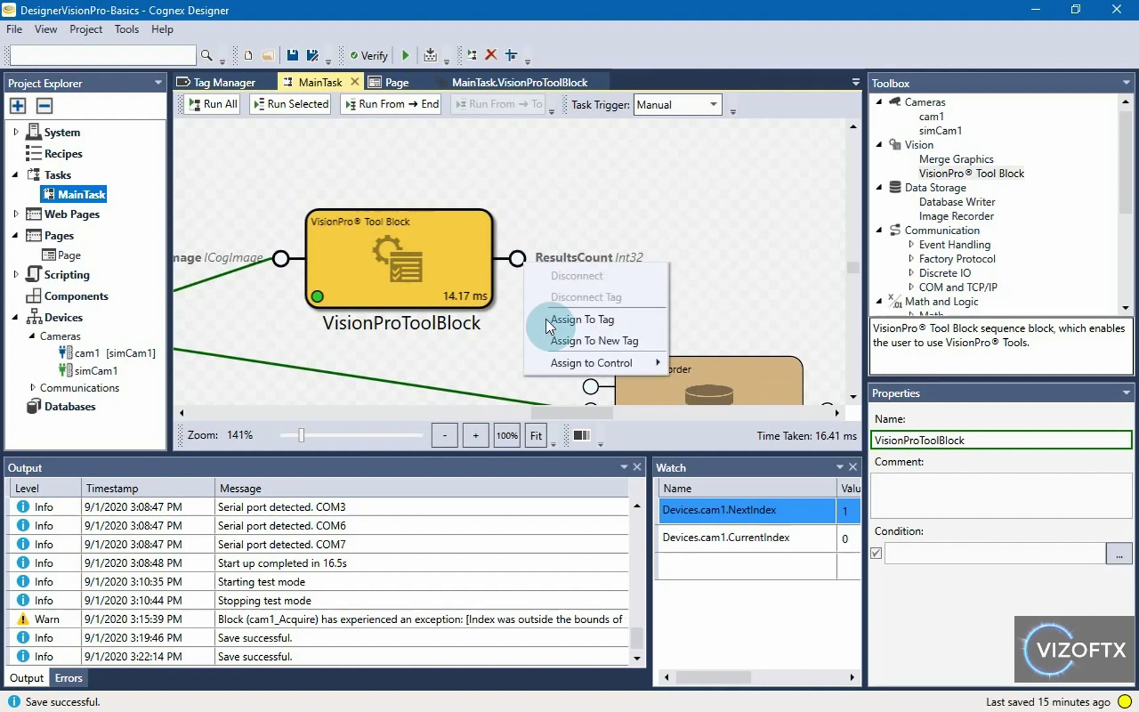
{"action": "left_click", "coordinate": [580, 346]}
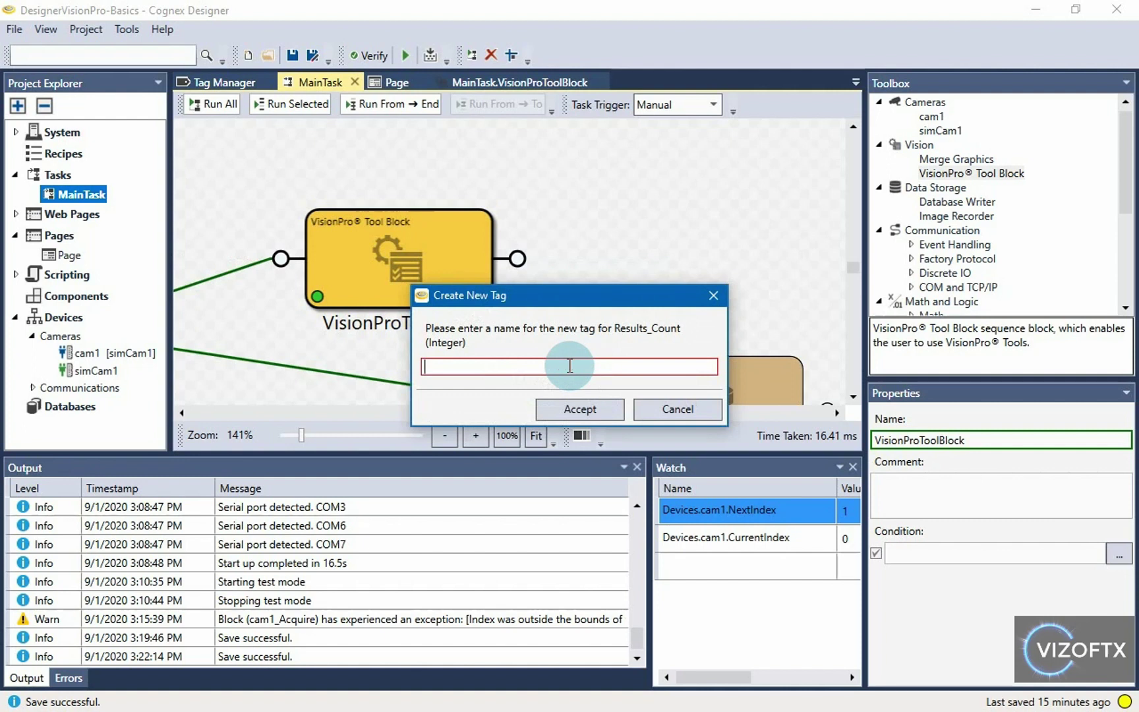
{"action": "type", "text": "PatternCount"}
{"action": "key", "text": "ctrl+Left"}
{"action": "key", "text": "ctrl+Left"}
{"action": "type", "text": "Fou"}
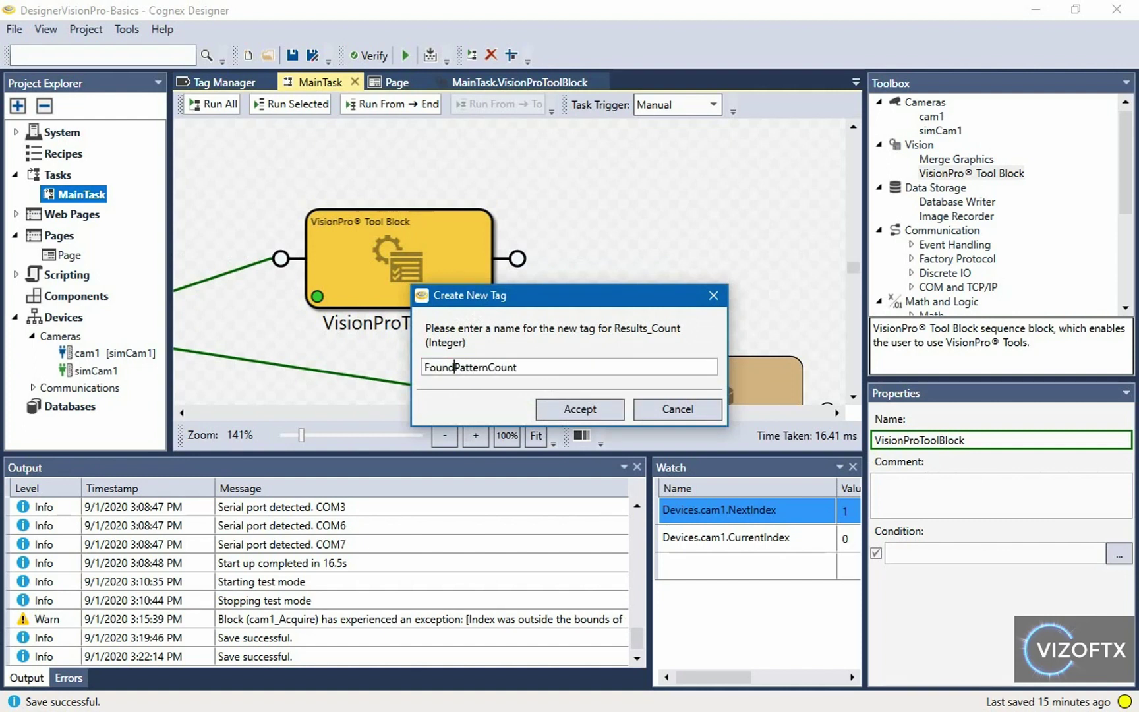
{"action": "type", "text": "s"}
{"action": "left_click", "coordinate": [593, 412]}
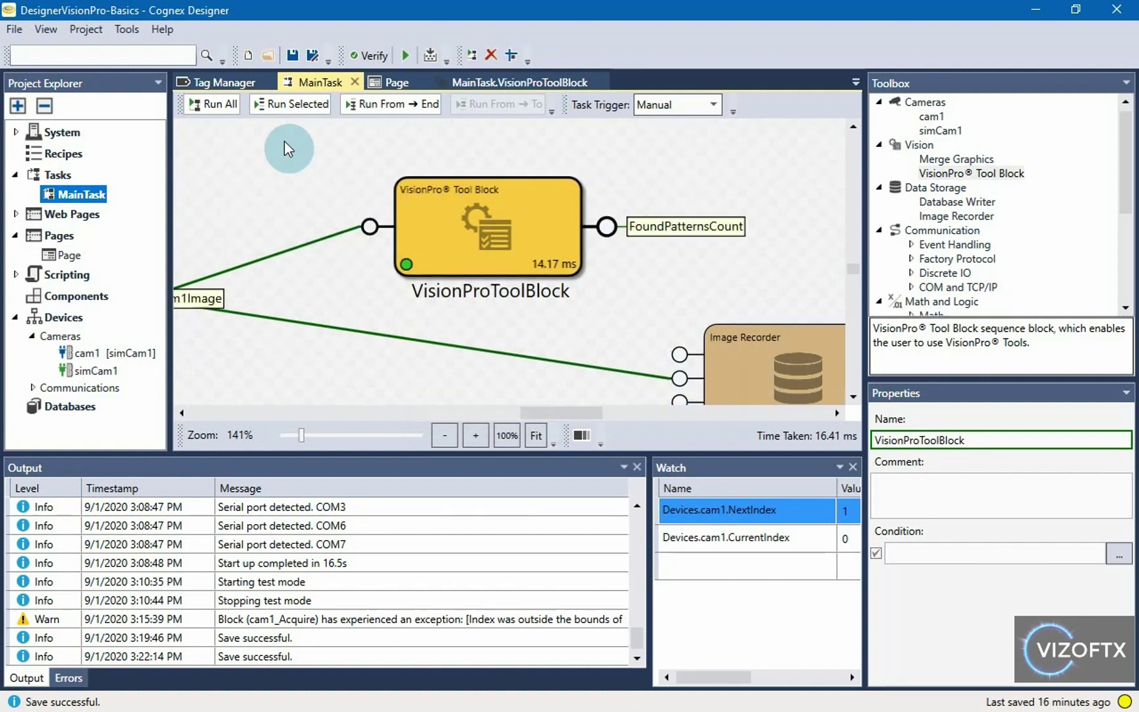
- Run the whole MainTask once with Run All
{"action": "left_click", "coordinate": [208, 107]}
{"action": "mouse_move", "coordinate": [603, 232]}
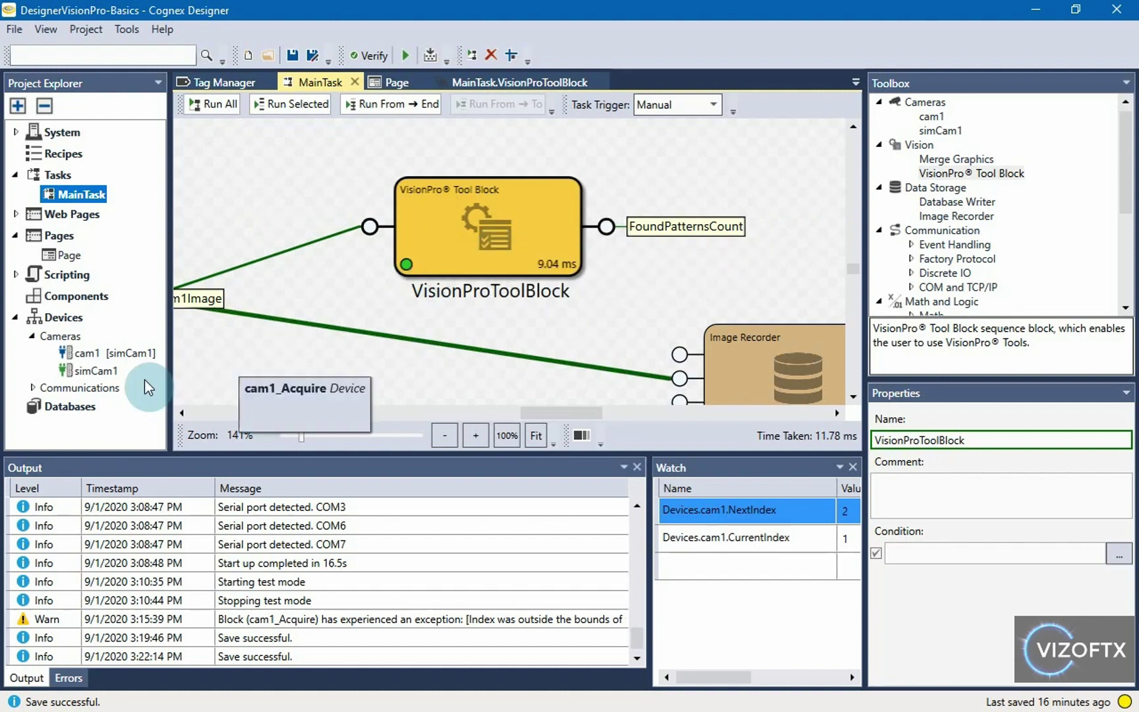
{"action": "mouse_move", "coordinate": [102, 378]}
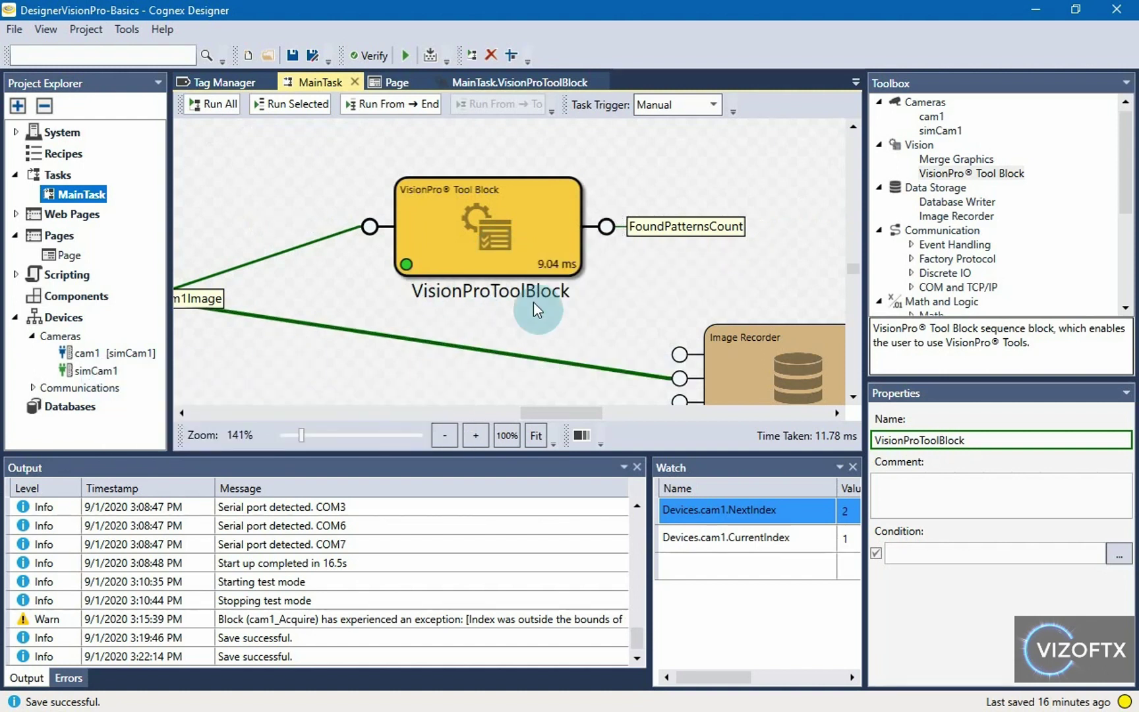
- Open the Page, start a fill-colour expression for the circle, and clear its text
{"action": "double_click", "coordinate": [60, 255]}
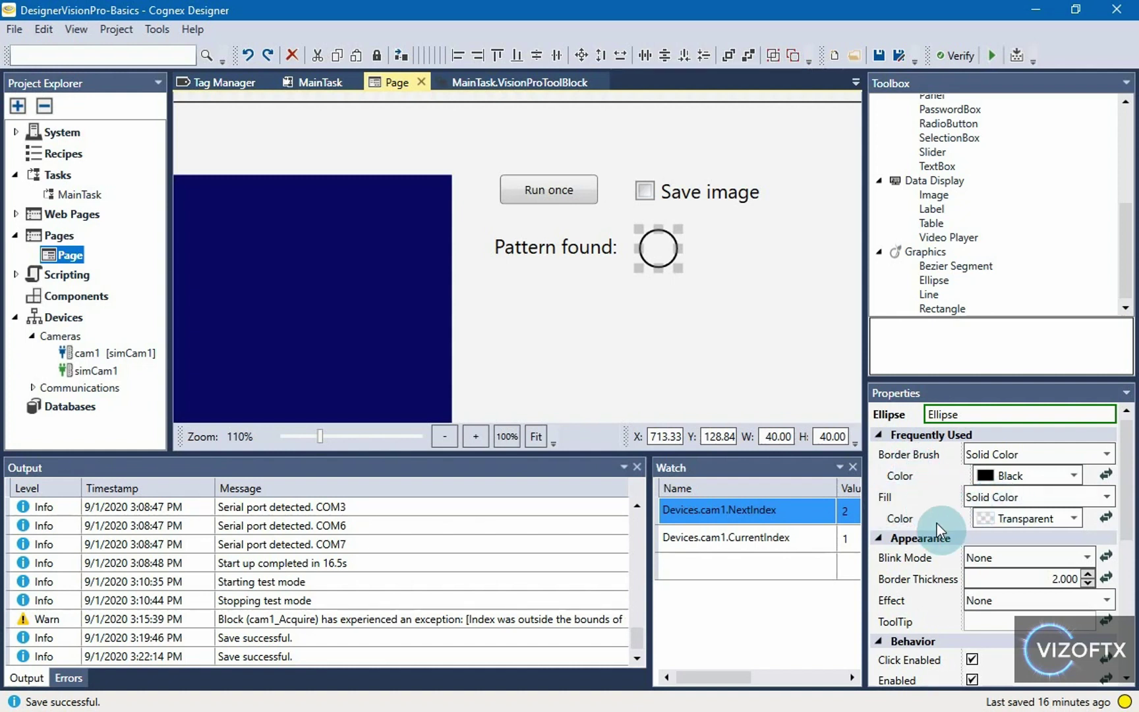
{"action": "left_click", "coordinate": [1106, 517]}
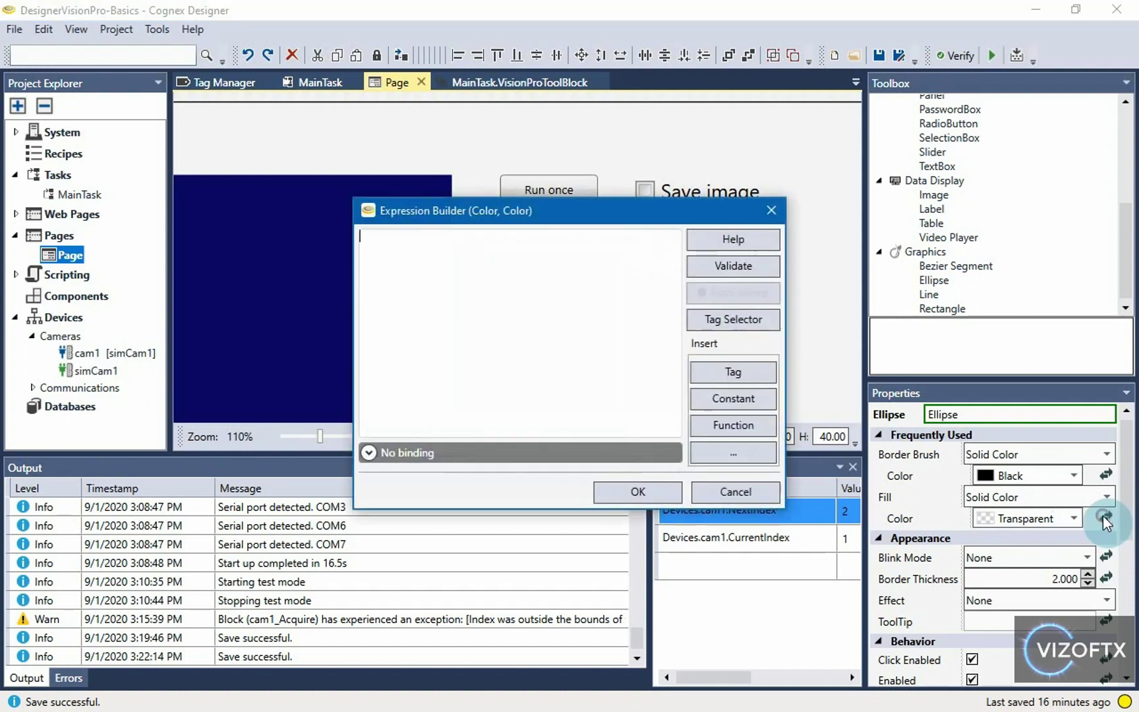
{"action": "left_click", "coordinate": [556, 274]}
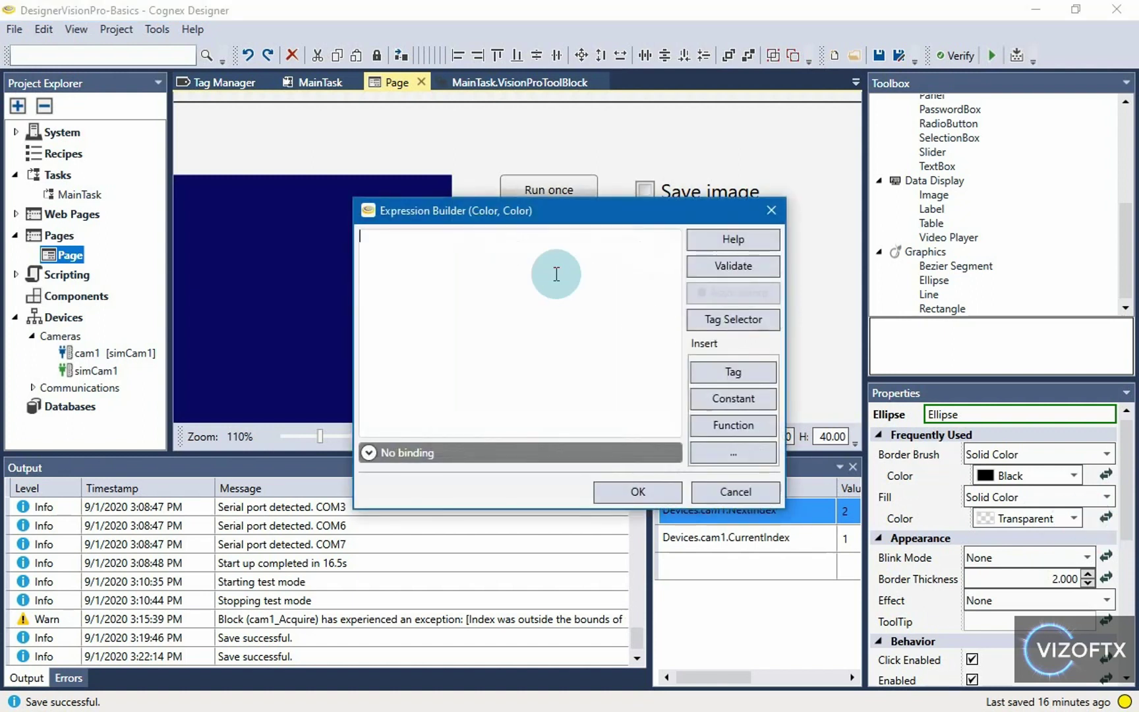
{"action": "type", "text": "$"}
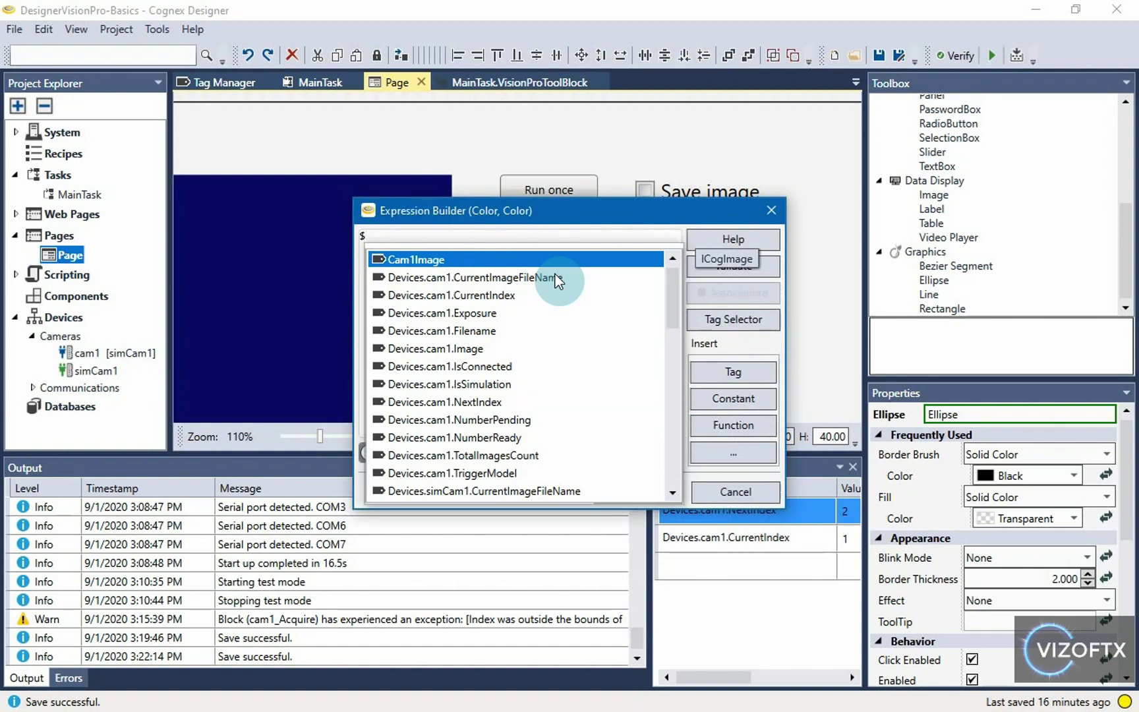
{"action": "type", "text": "Foi"}
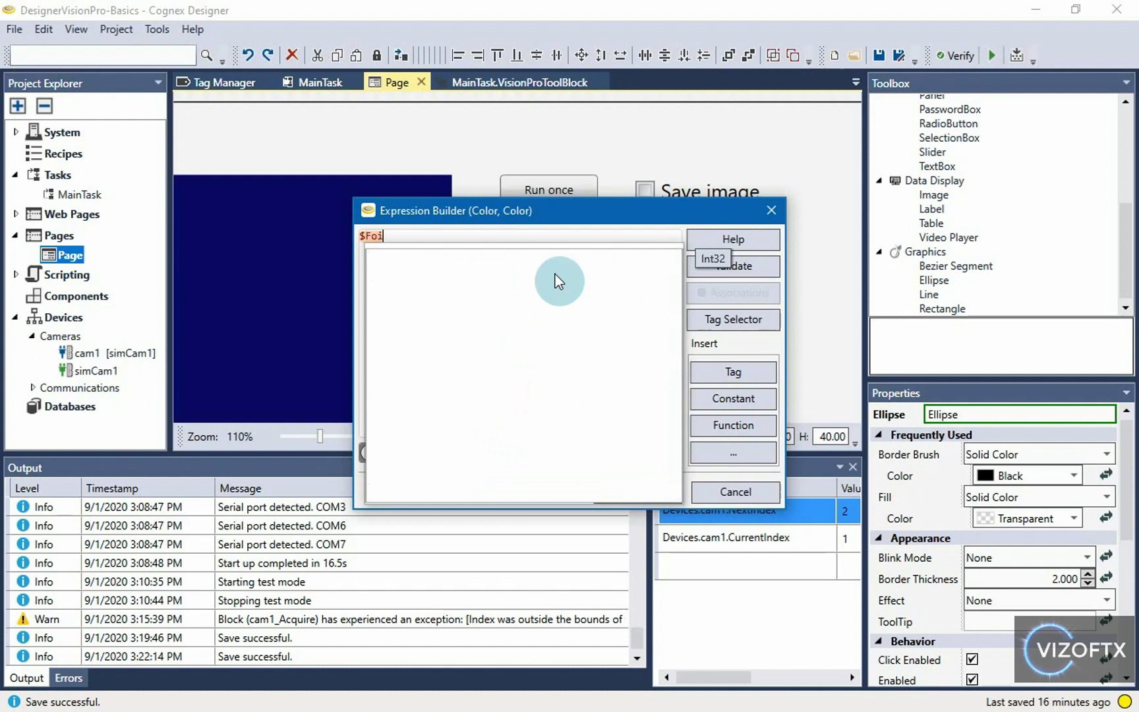
{"action": "key", "text": "BackSpace"}
{"action": "key", "text": "Return"}
{"action": "left_click_drag", "start_coordinate": [554, 273], "coordinate": [461, 261]}
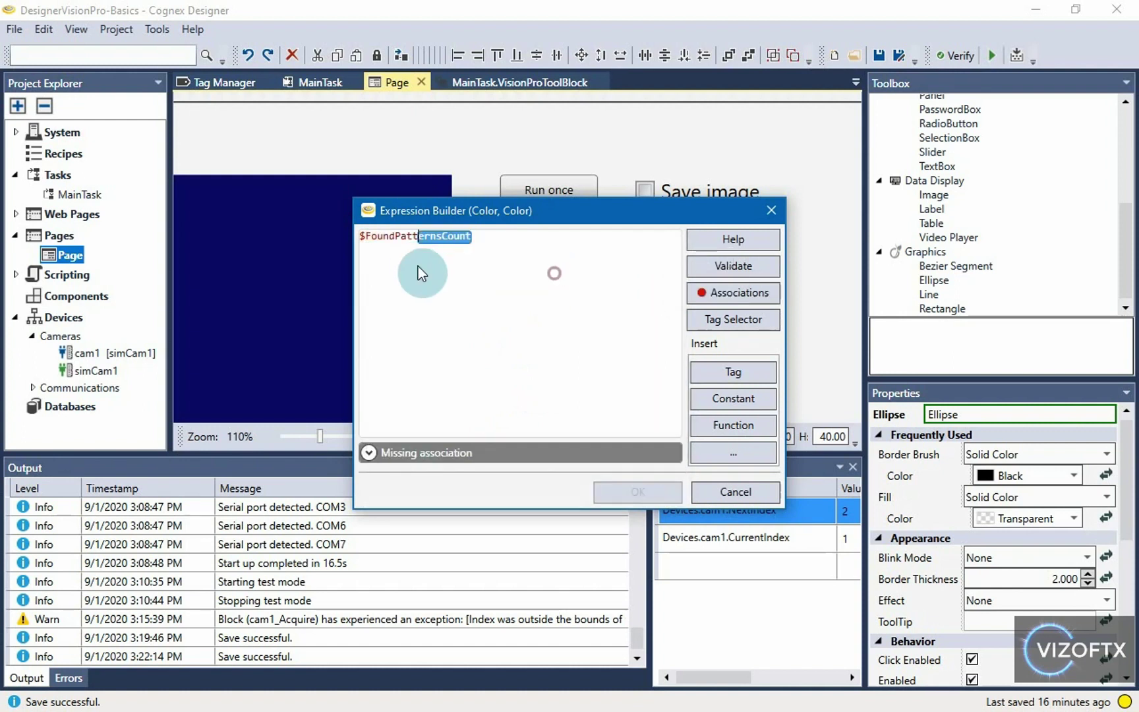
{"action": "key", "text": "ctrl+a"}
{"action": "key", "text": "Delete"}
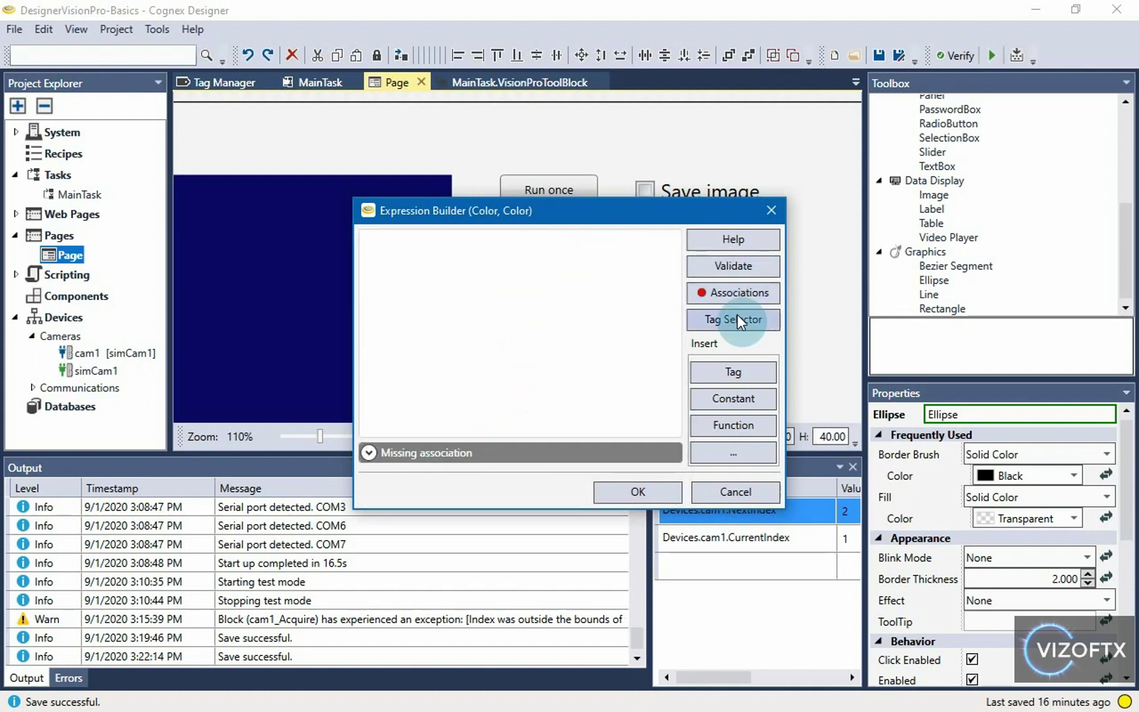
- Insert the FoundPatternsCount tag from the Tag Selector, accepting the type mismatch
{"action": "left_click", "coordinate": [739, 318]}
{"action": "double_click", "coordinate": [401, 197]}
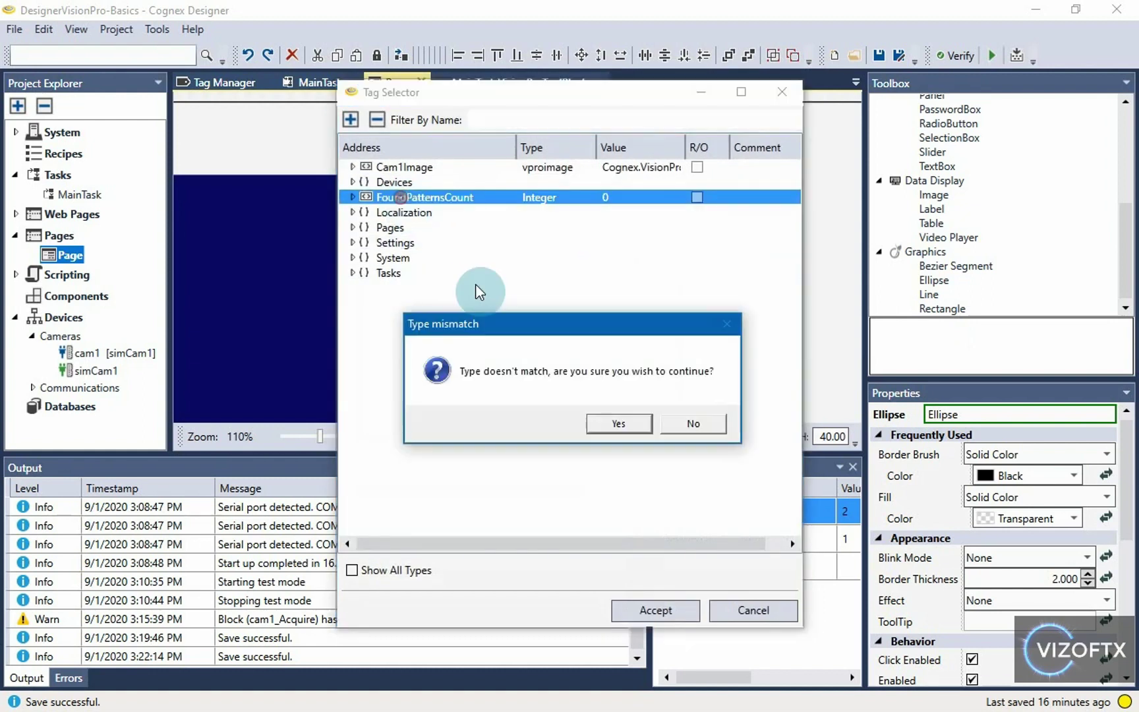
{"action": "left_click", "coordinate": [619, 424]}
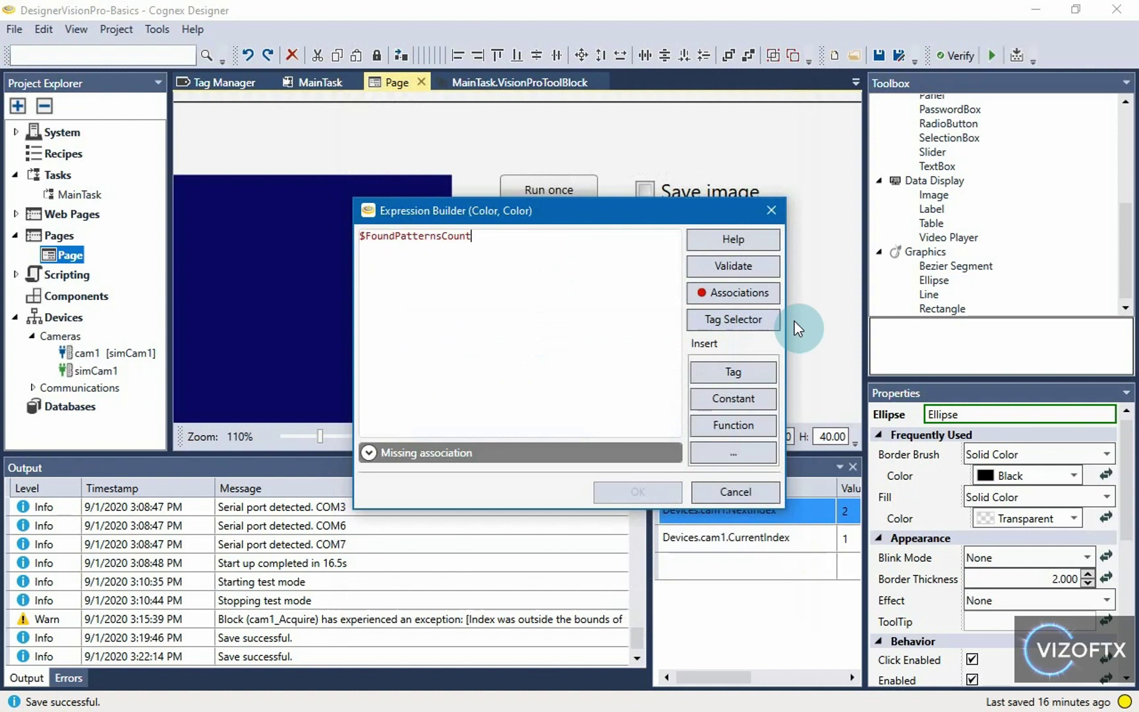
{"action": "key", "text": "ctrl+a"}
{"action": "key", "text": "Delete"}
{"action": "left_click", "coordinate": [734, 319]}
{"action": "double_click", "coordinate": [406, 197]}
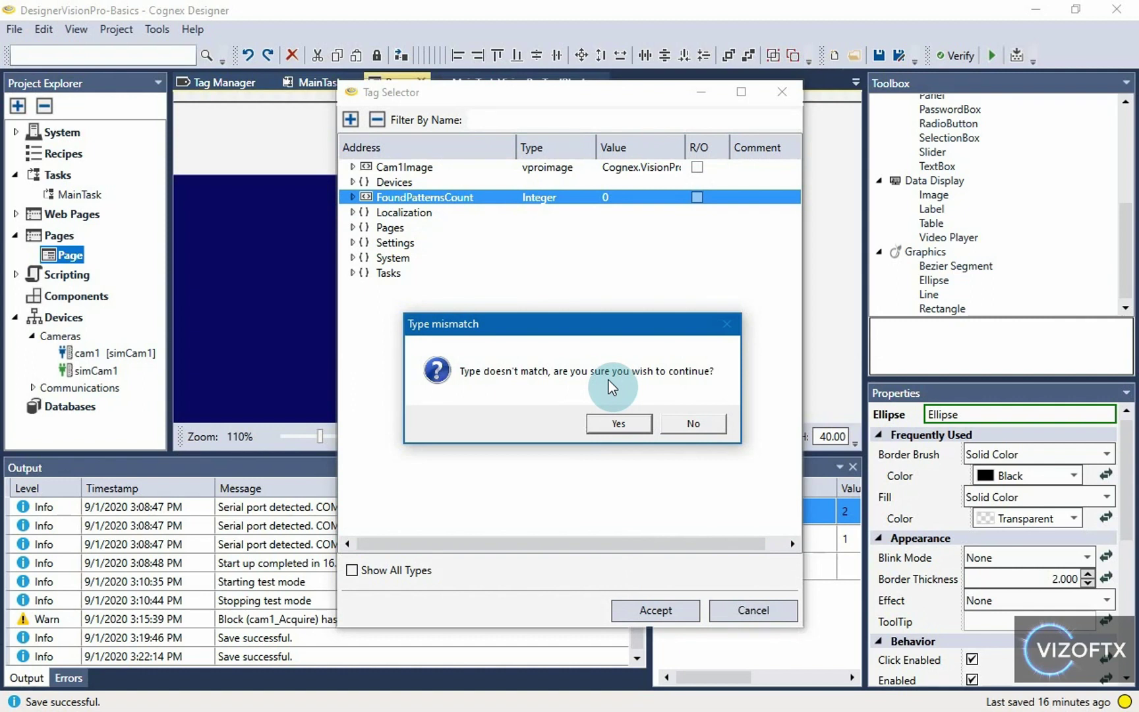
{"action": "left_click", "coordinate": [618, 423]}
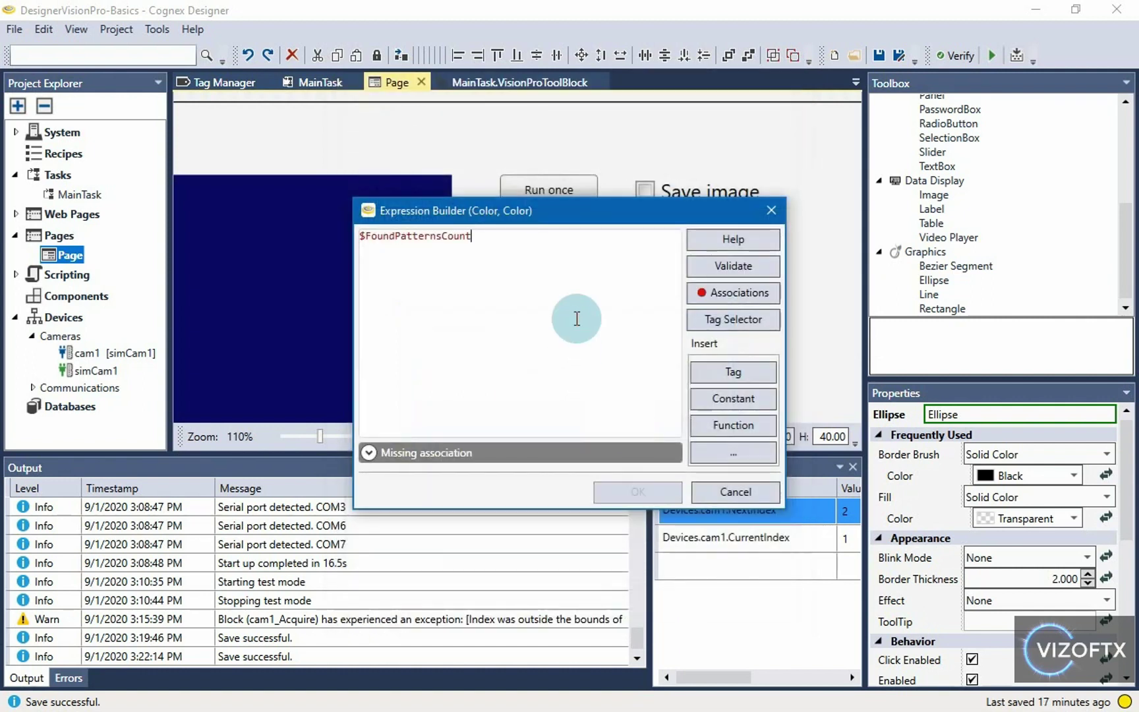
- Move the Expression Builder aside to reveal the Pattern found ellipse
{"action": "mouse_move", "coordinate": [392, 454]}
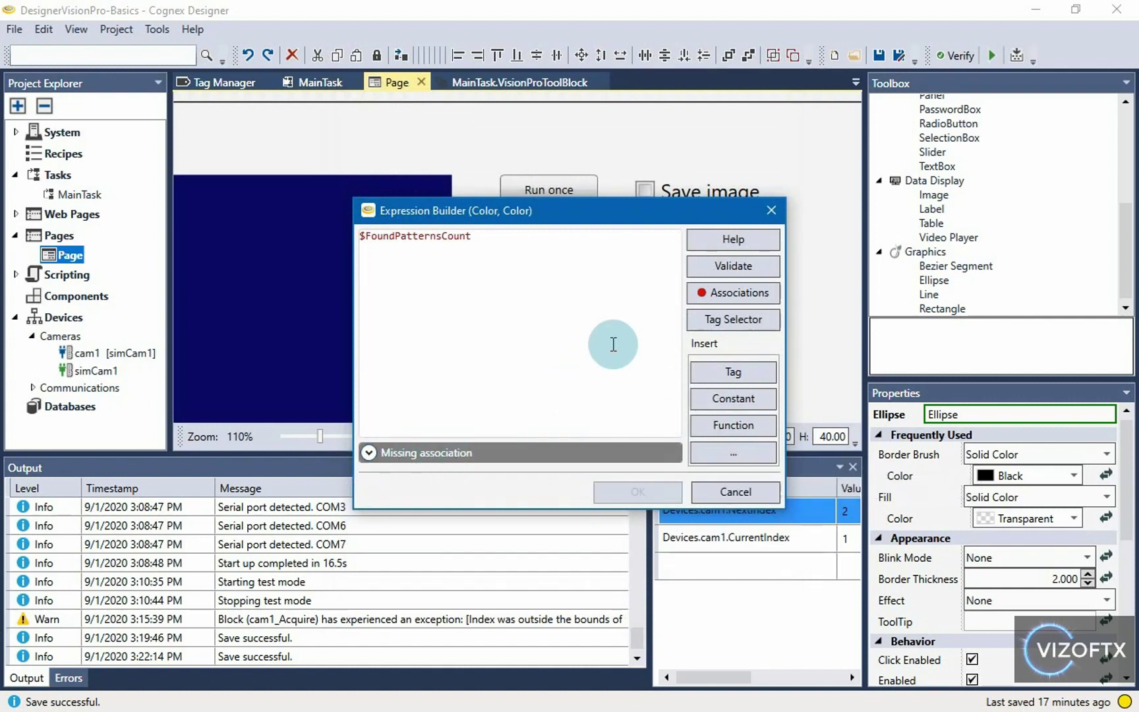
{"action": "left_click_drag", "start_coordinate": [483, 221], "coordinate": [239, 299]}
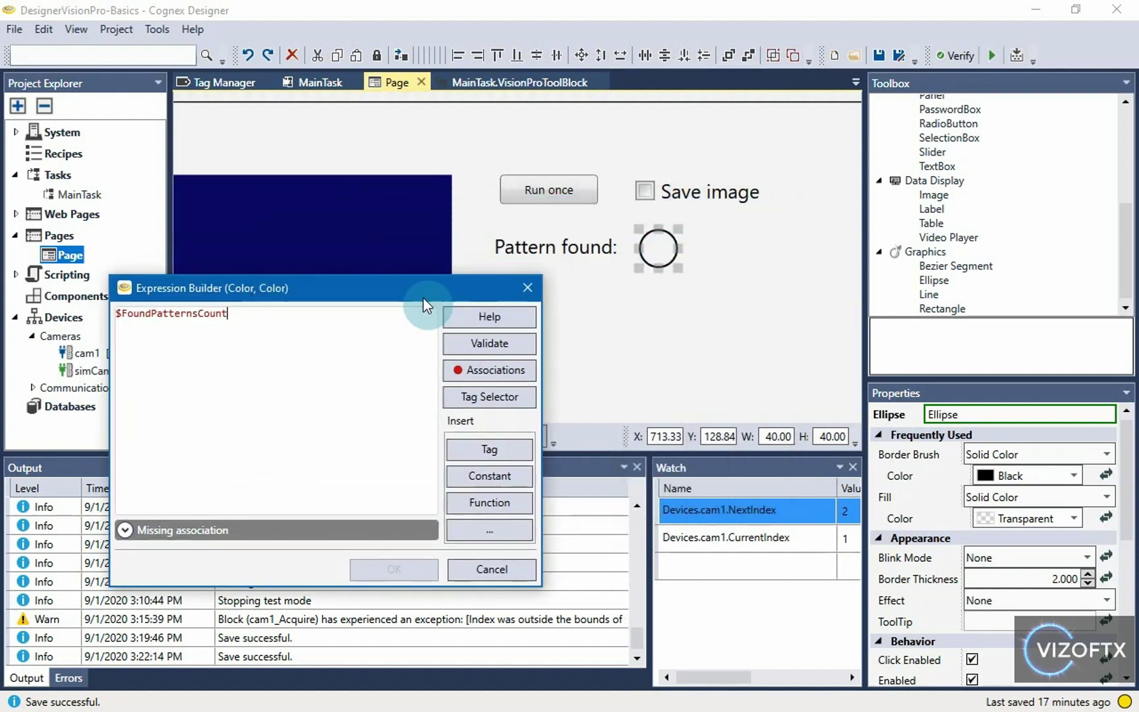
{"action": "double_click", "coordinate": [228, 321]}
{"action": "left_click", "coordinate": [229, 316]}
{"action": "double_click", "coordinate": [261, 313]}
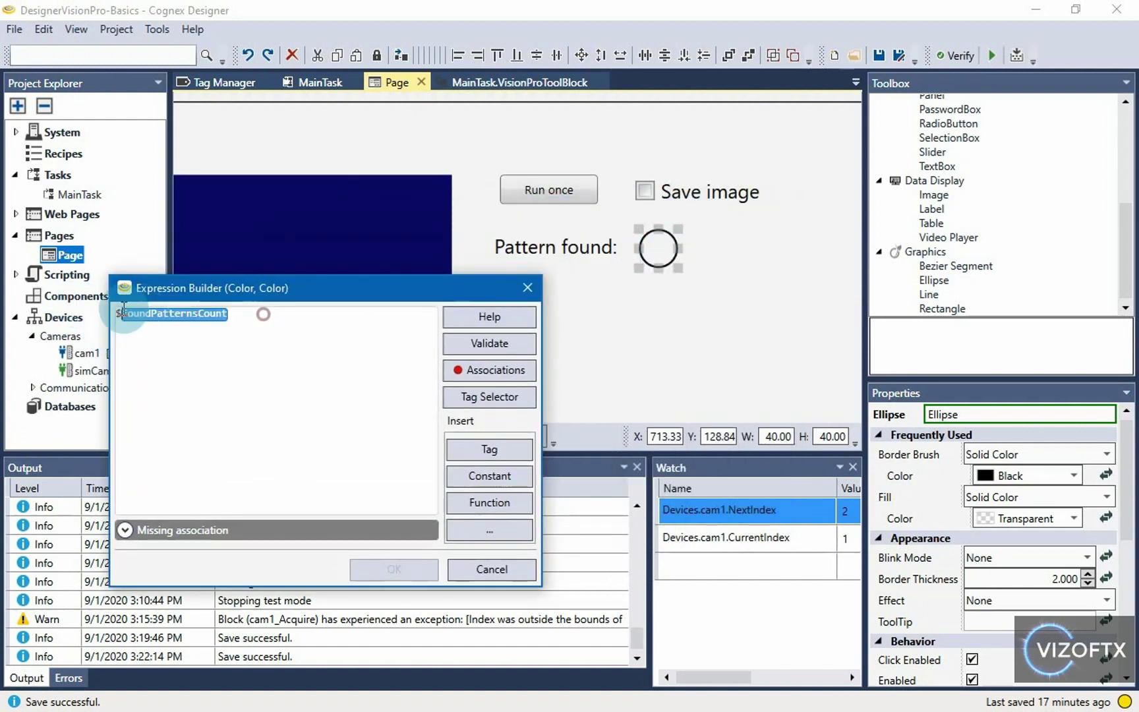
{"action": "left_click", "coordinate": [300, 344]}
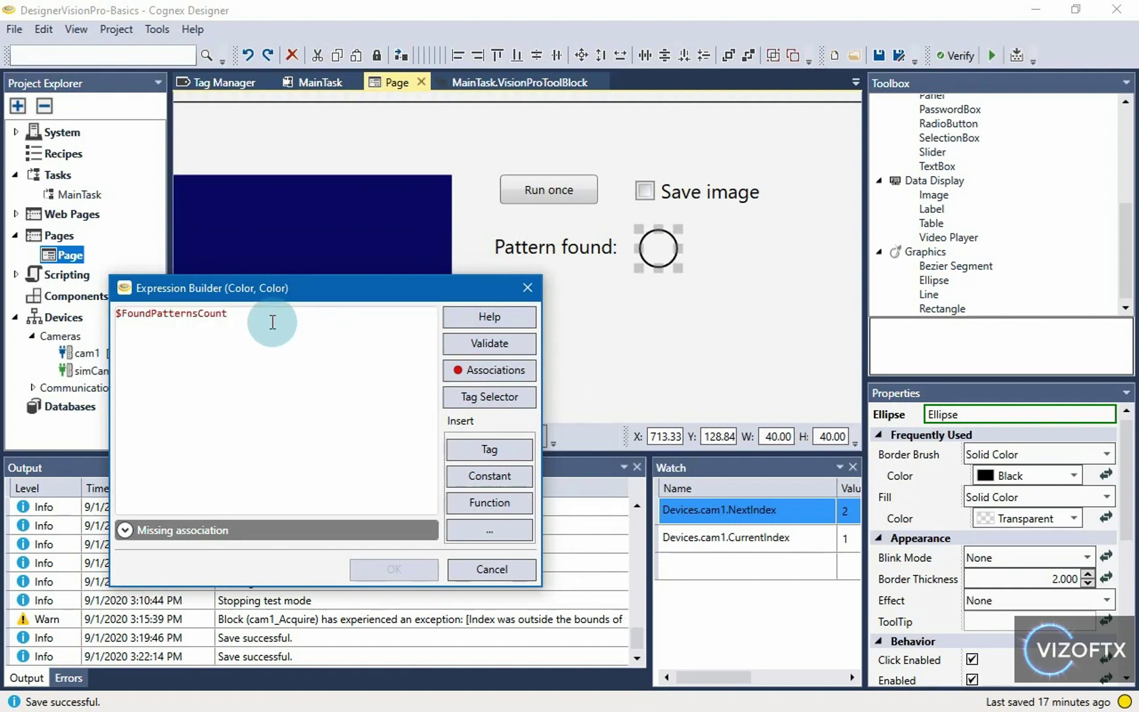
{"action": "left_click", "coordinate": [495, 378]}
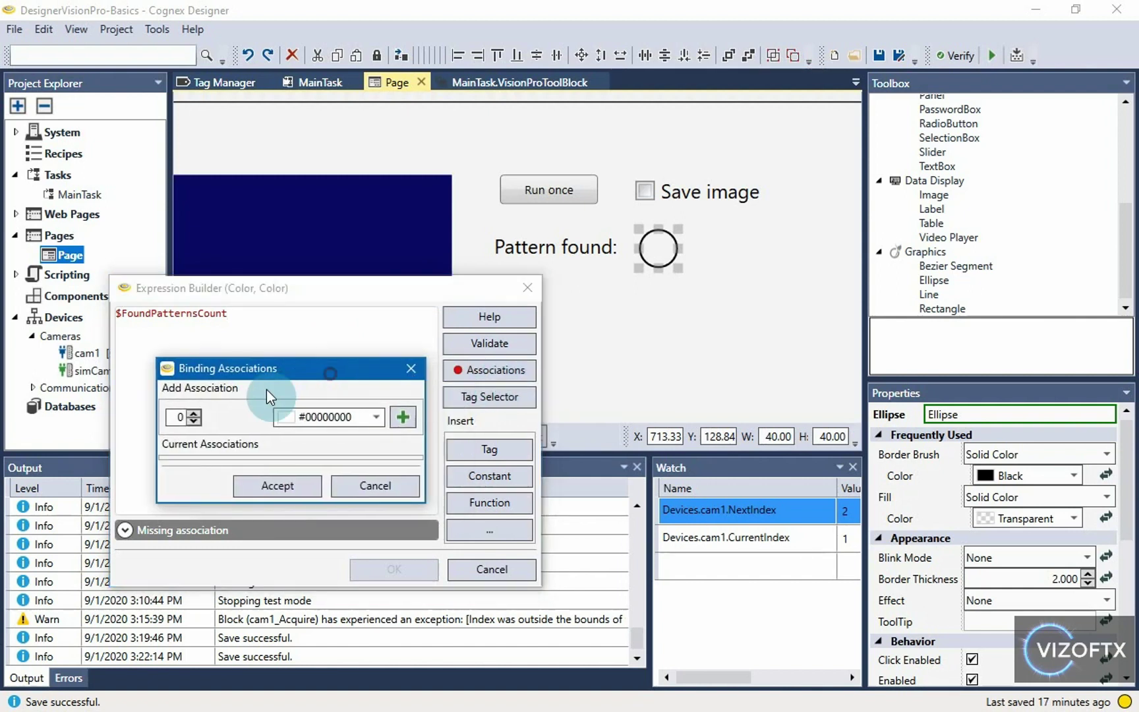
{"action": "left_click", "coordinate": [173, 416]}
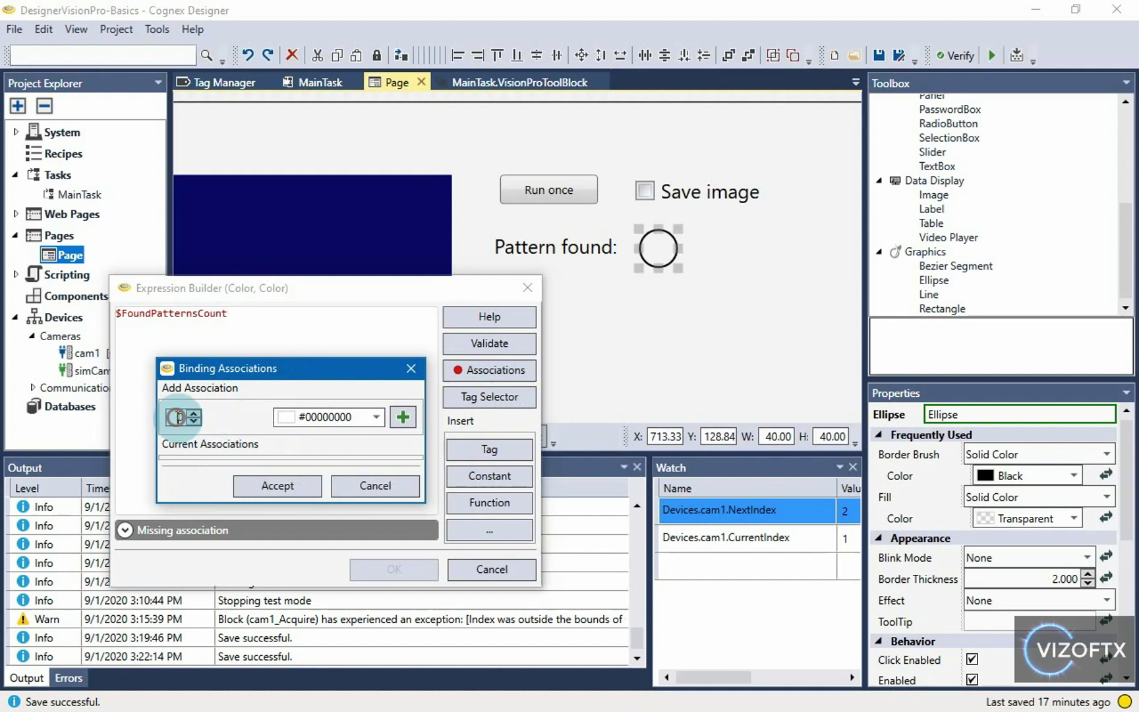
{"action": "left_click", "coordinate": [374, 418]}
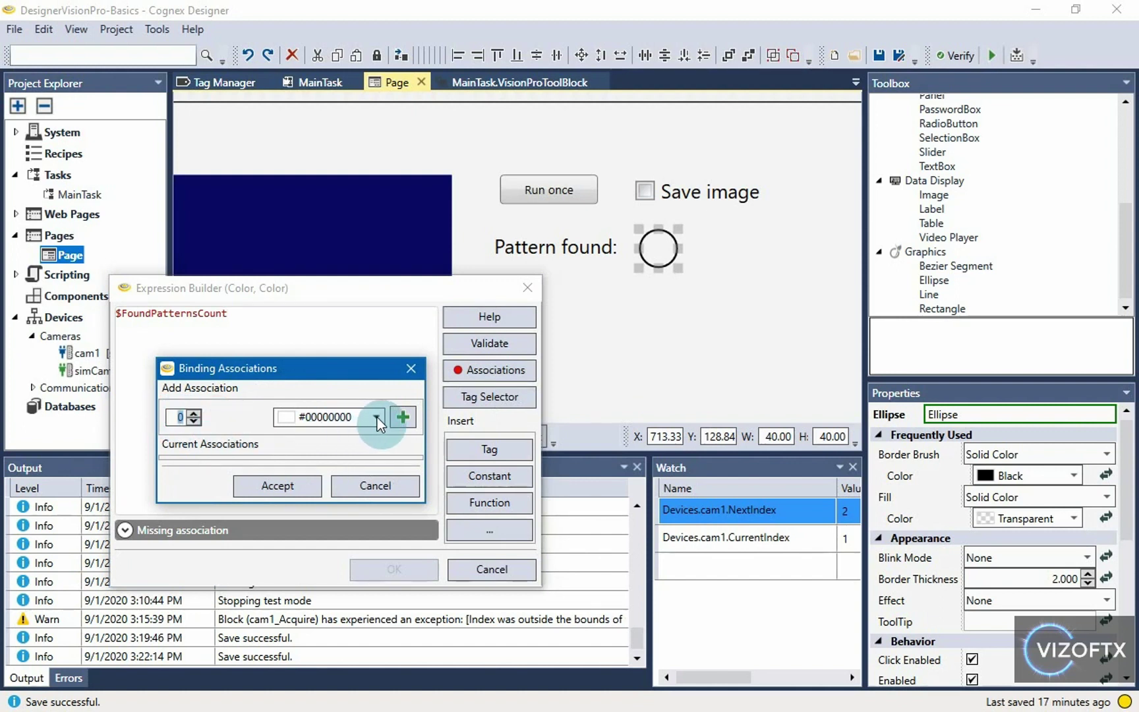
{"action": "left_click", "coordinate": [158, 315]}
{"action": "left_click", "coordinate": [373, 417]}
{"action": "left_click", "coordinate": [358, 359]}
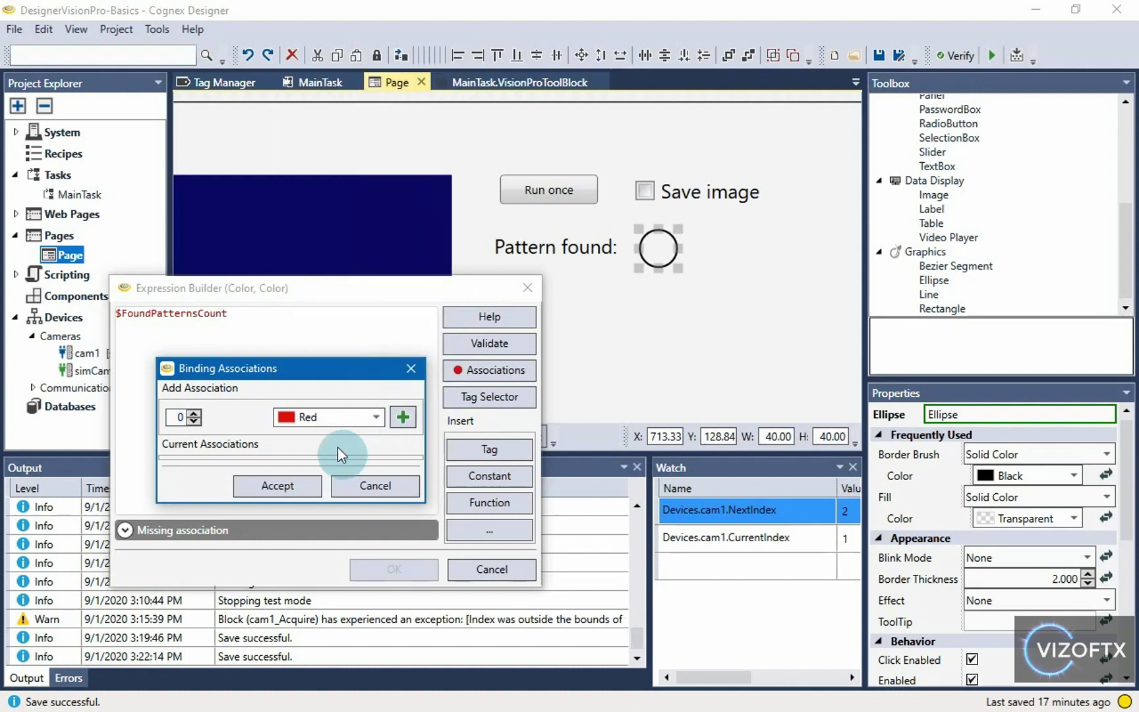
{"action": "left_click", "coordinate": [404, 418]}
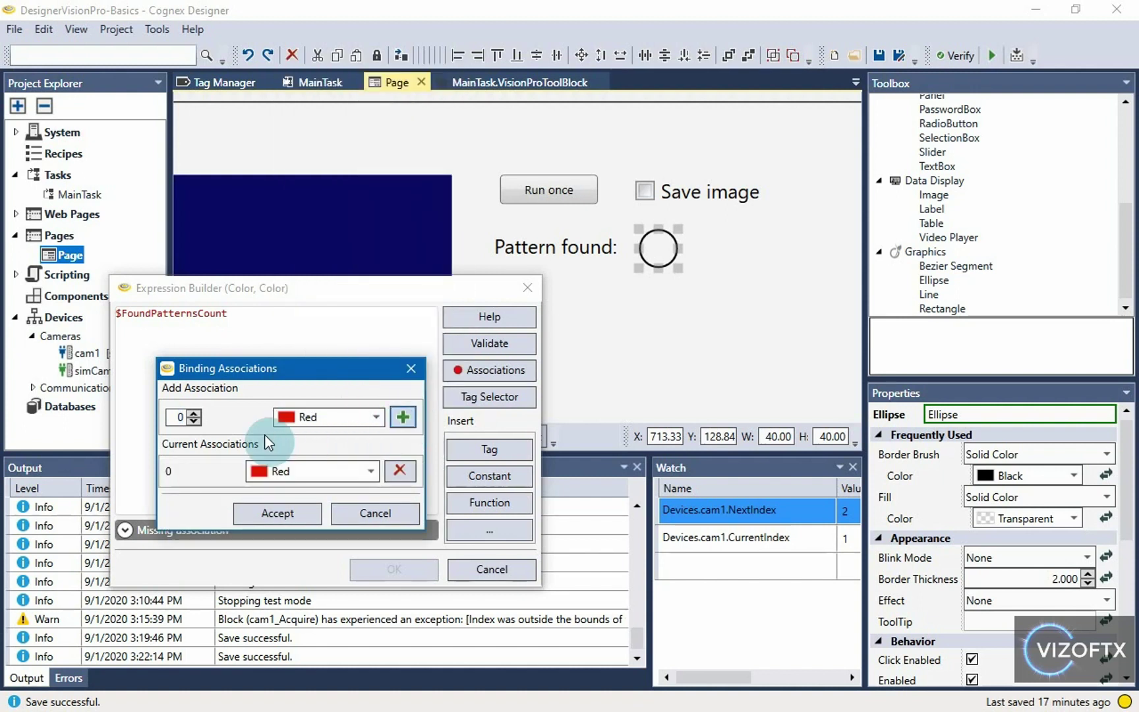
{"action": "left_click", "coordinate": [193, 413]}
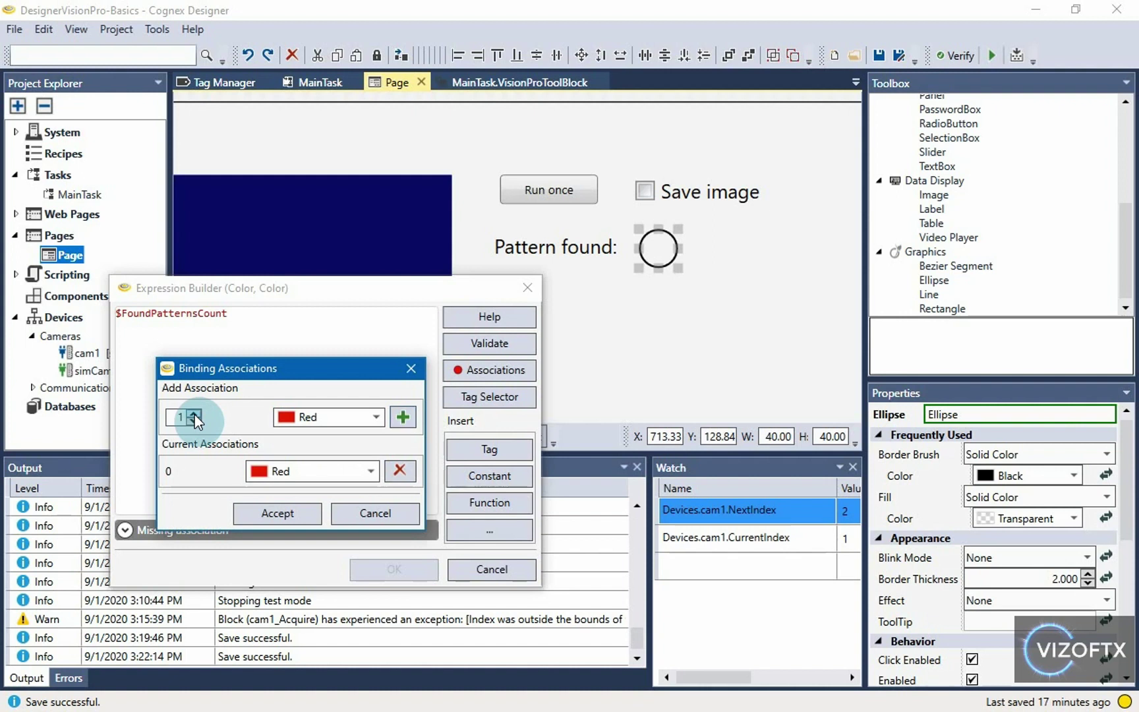
{"action": "left_click", "coordinate": [375, 422]}
{"action": "left_click", "coordinate": [402, 221]}
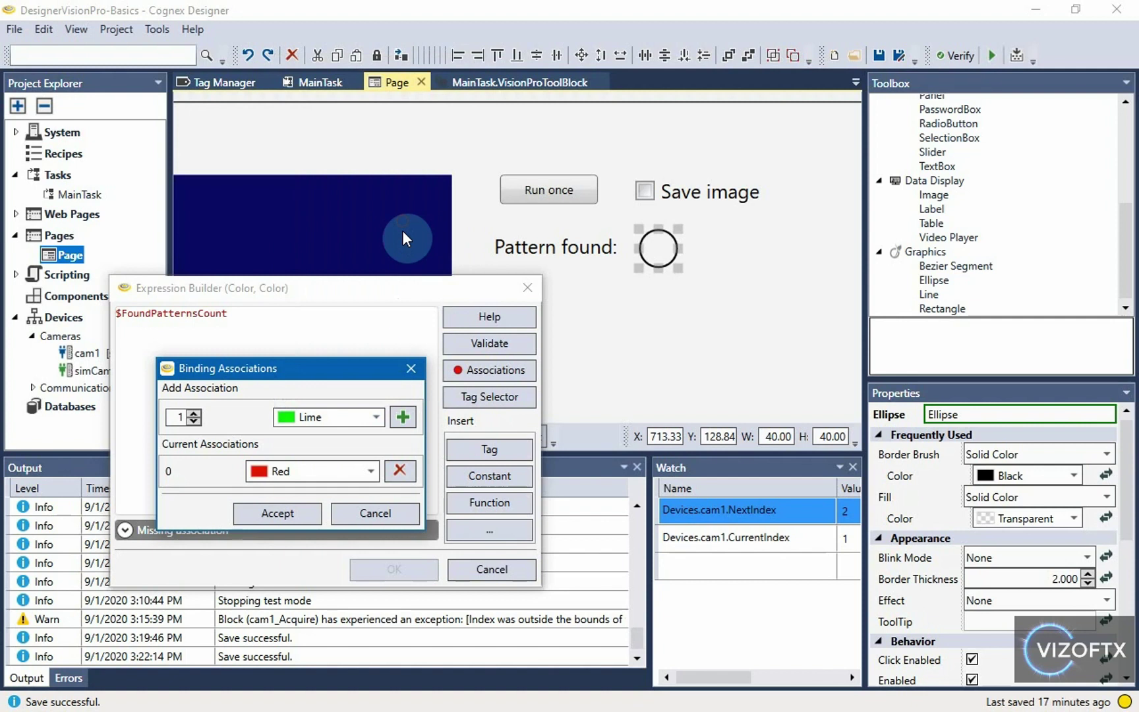
{"action": "left_click", "coordinate": [403, 417]}
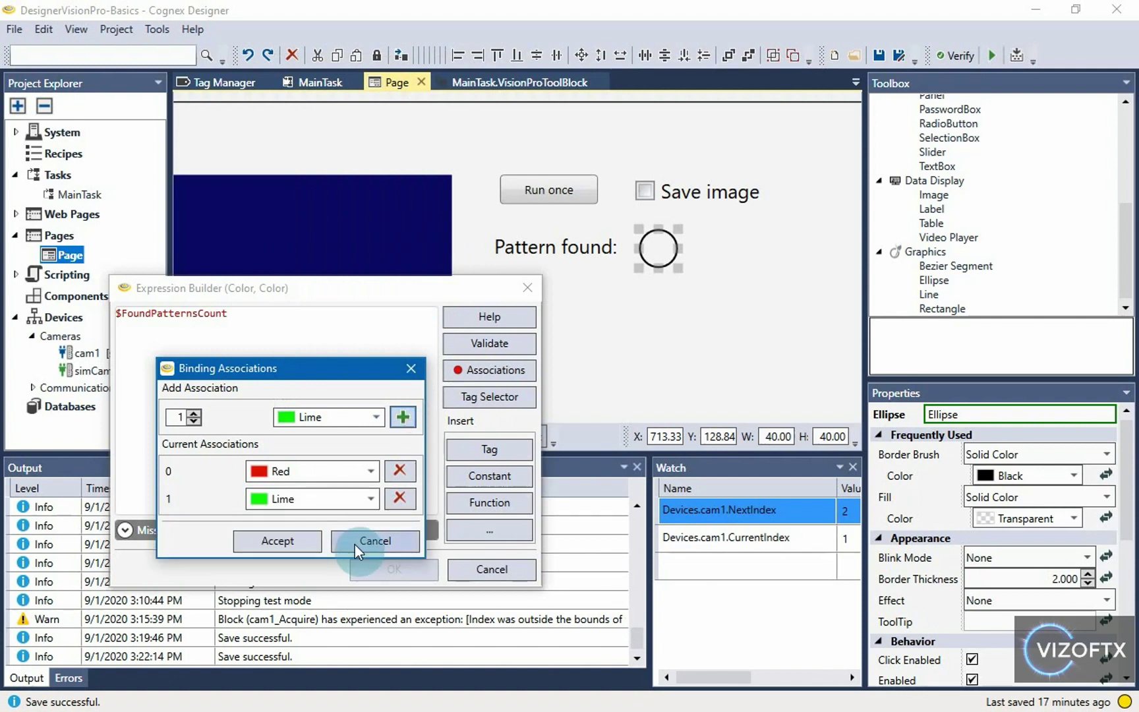
{"action": "left_click", "coordinate": [194, 412]}
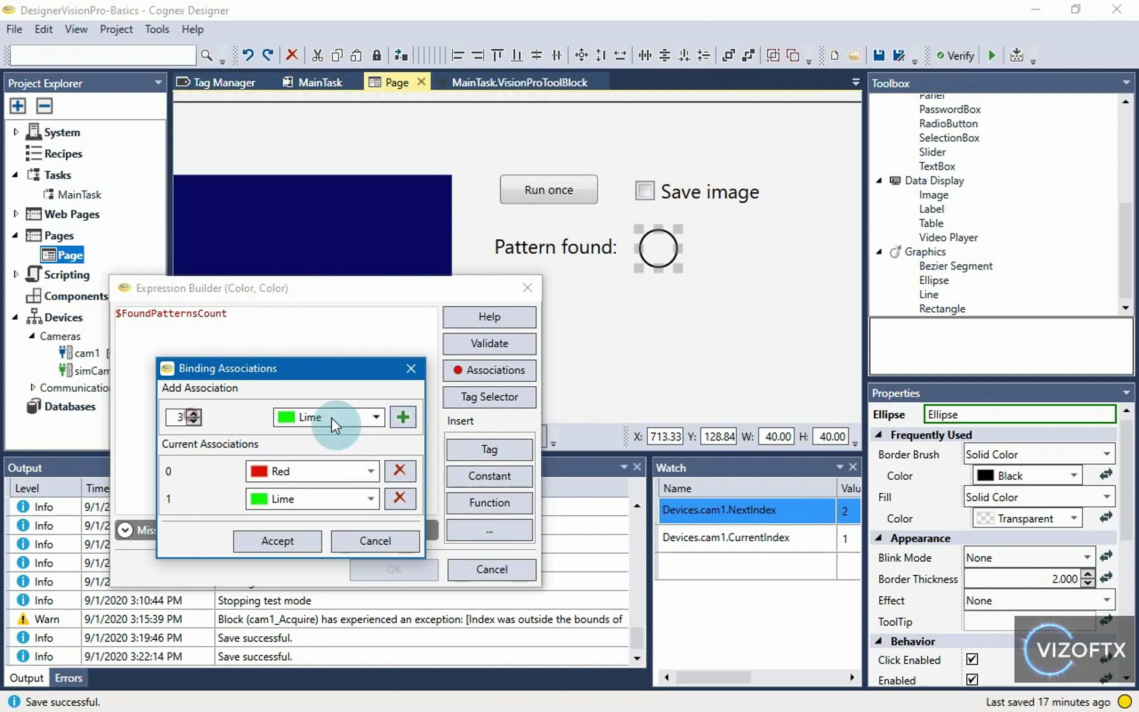
{"action": "left_click", "coordinate": [403, 417]}
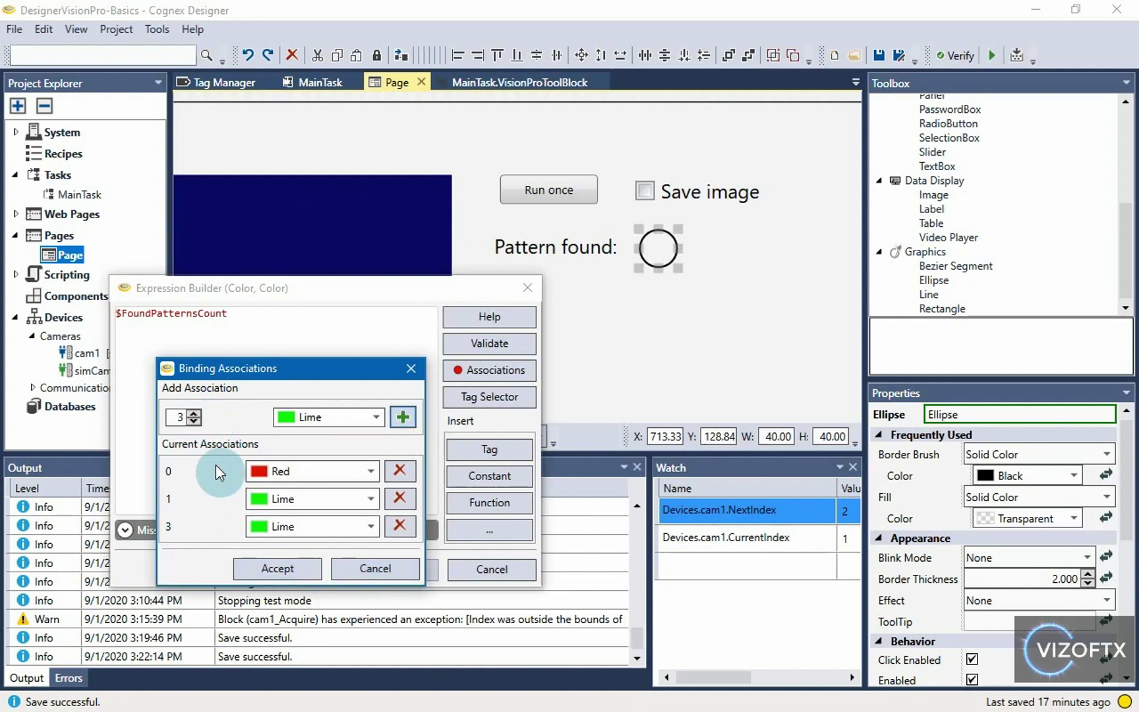
{"action": "left_click", "coordinate": [411, 529]}
{"action": "left_click", "coordinate": [402, 500]}
{"action": "left_click", "coordinate": [403, 473]}
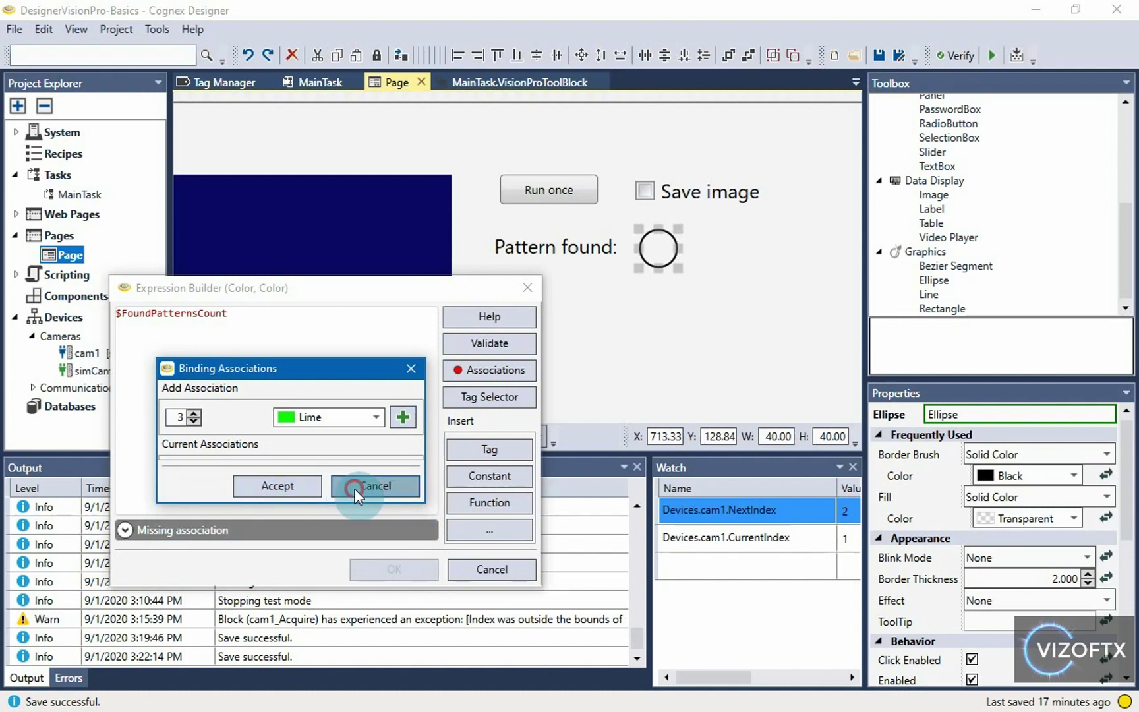
- Close the mapping list, widen the expression area, and add 'if(' before the tag
{"action": "left_click", "coordinate": [381, 485]}
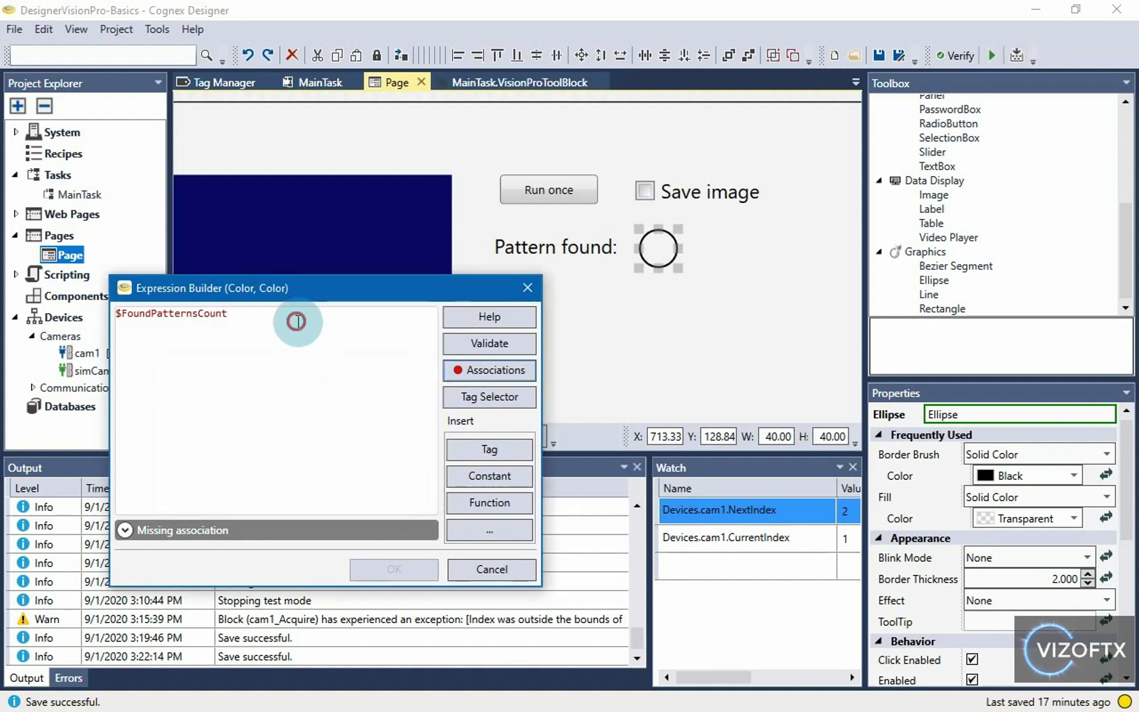
{"action": "key", "text": "Home"}
{"action": "left_click_drag", "start_coordinate": [541, 321], "coordinate": [737, 341]}
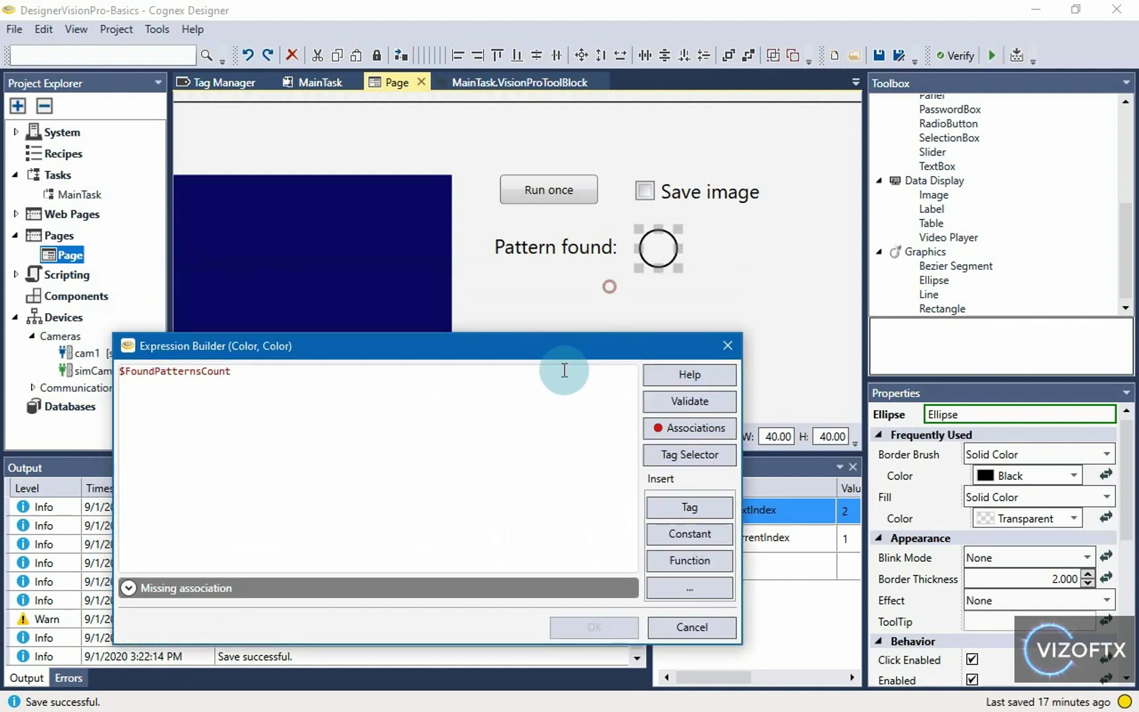
{"action": "left_click", "coordinate": [504, 379]}
{"action": "key", "text": "Home"}
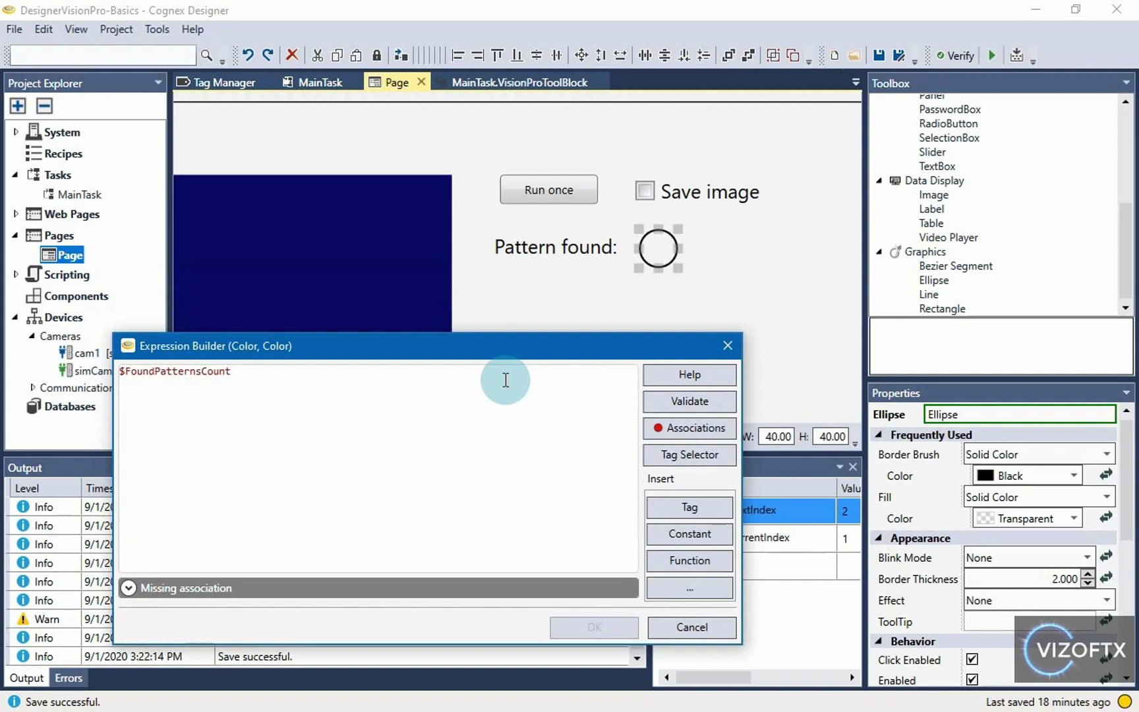
{"action": "type", "text": "if("}
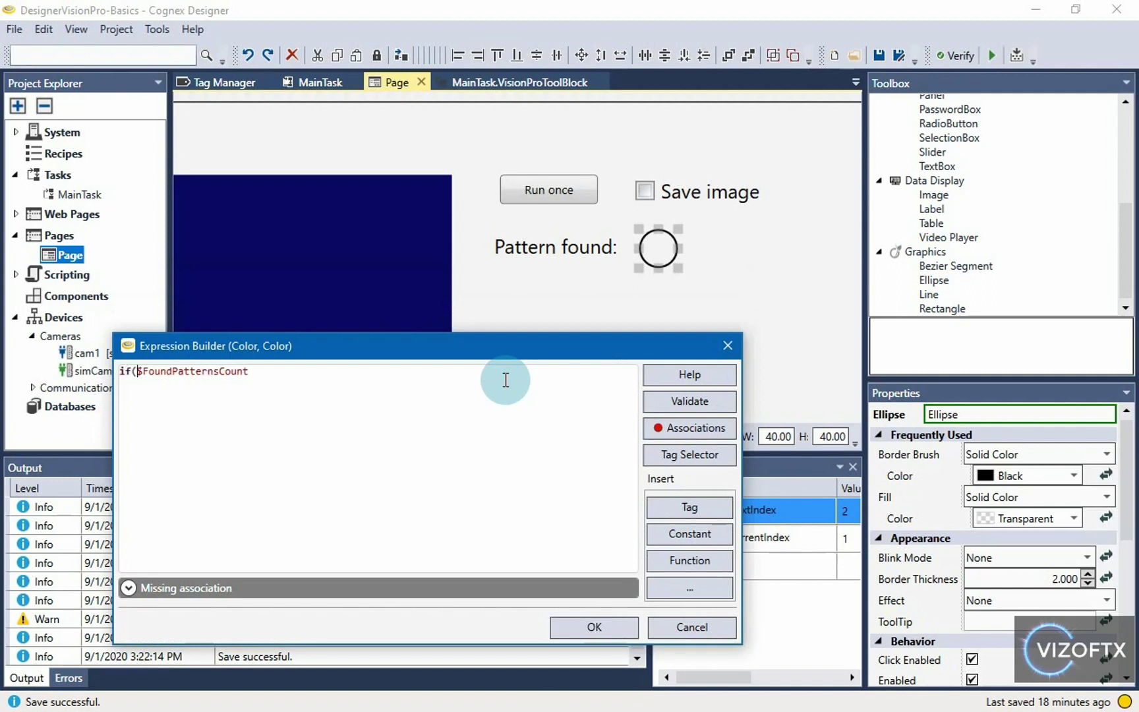
- Complete the expression as if($FoundPatternsCount > 0, true, false) and review it
{"action": "key", "text": "shift+Left"}
{"action": "key", "text": "shift+Left"}
{"action": "key", "text": "shift+Left"}
{"action": "key", "text": "shift+Left"}
{"action": "key", "text": "shift+Left"}
{"action": "key", "text": "Left"}
{"action": "key", "text": "Left"}
{"action": "type", "text": "> 0,"}
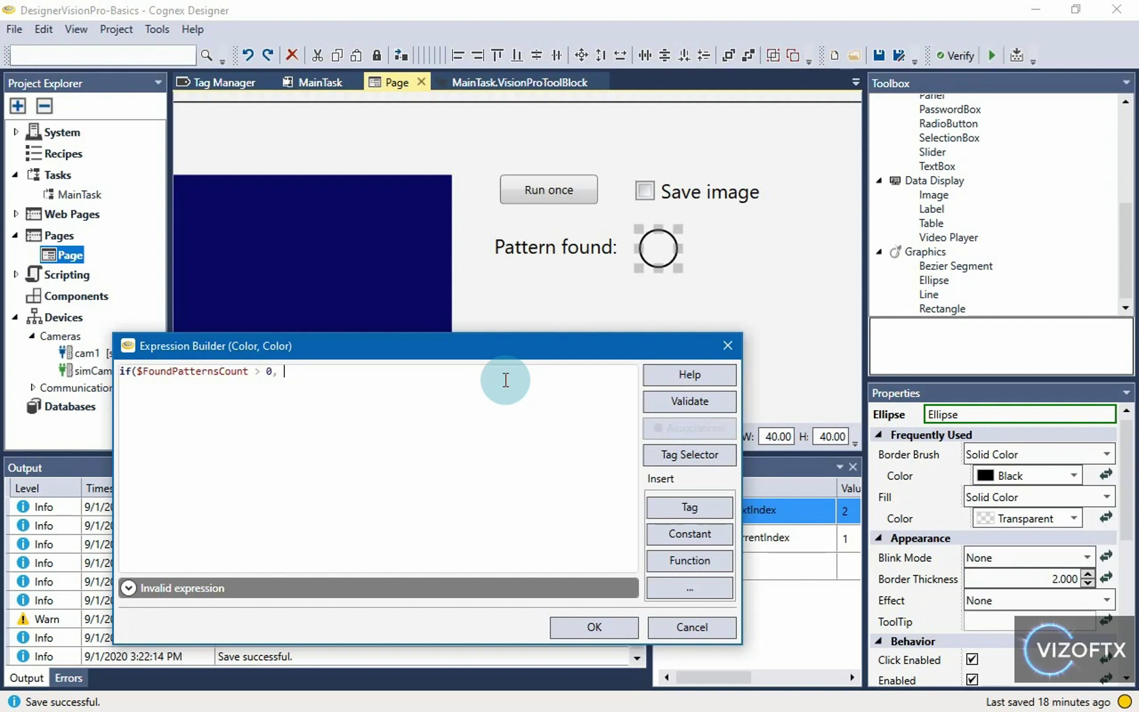
{"action": "type", "text": " true, false)"}
{"action": "left_click_drag", "start_coordinate": [274, 372], "coordinate": [132, 371]}
{"action": "double_click", "coordinate": [333, 371]}
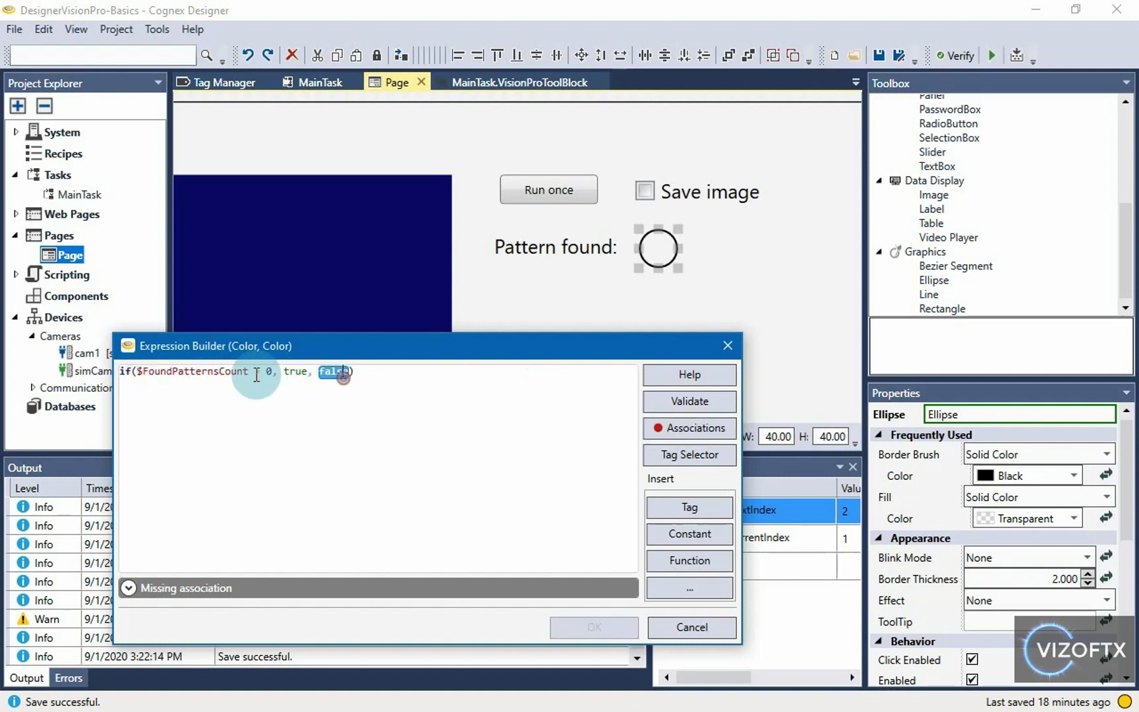
{"action": "double_click", "coordinate": [292, 373]}
{"action": "left_click_drag", "start_coordinate": [322, 373], "coordinate": [378, 376]}
{"action": "triple_click", "coordinate": [224, 380]}
{"action": "left_click", "coordinate": [343, 379]}
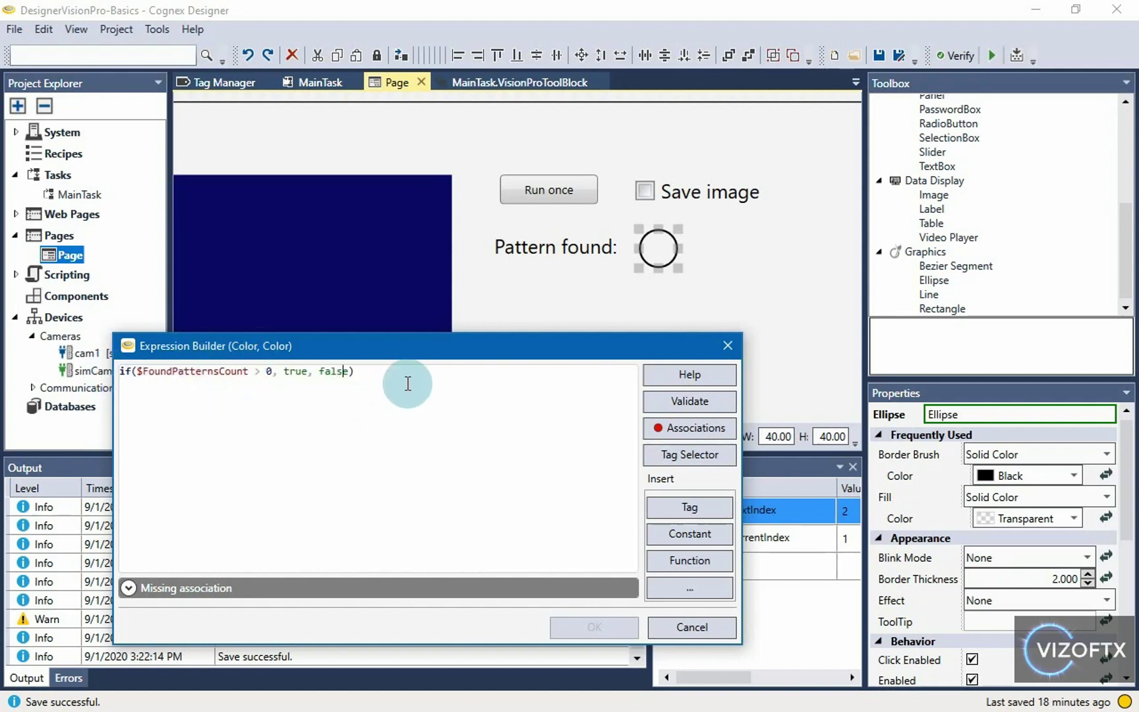
{"action": "mouse_move", "coordinate": [179, 588]}
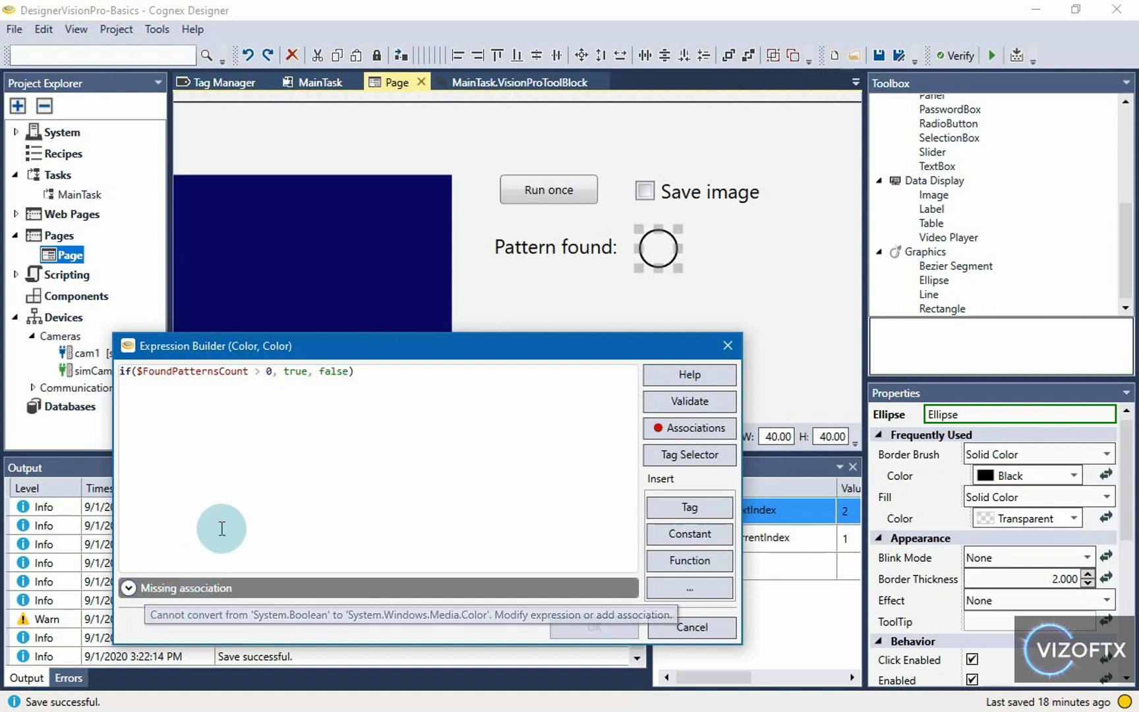
- Add a binding association mapping true to Lime
{"action": "left_click", "coordinate": [698, 432]}
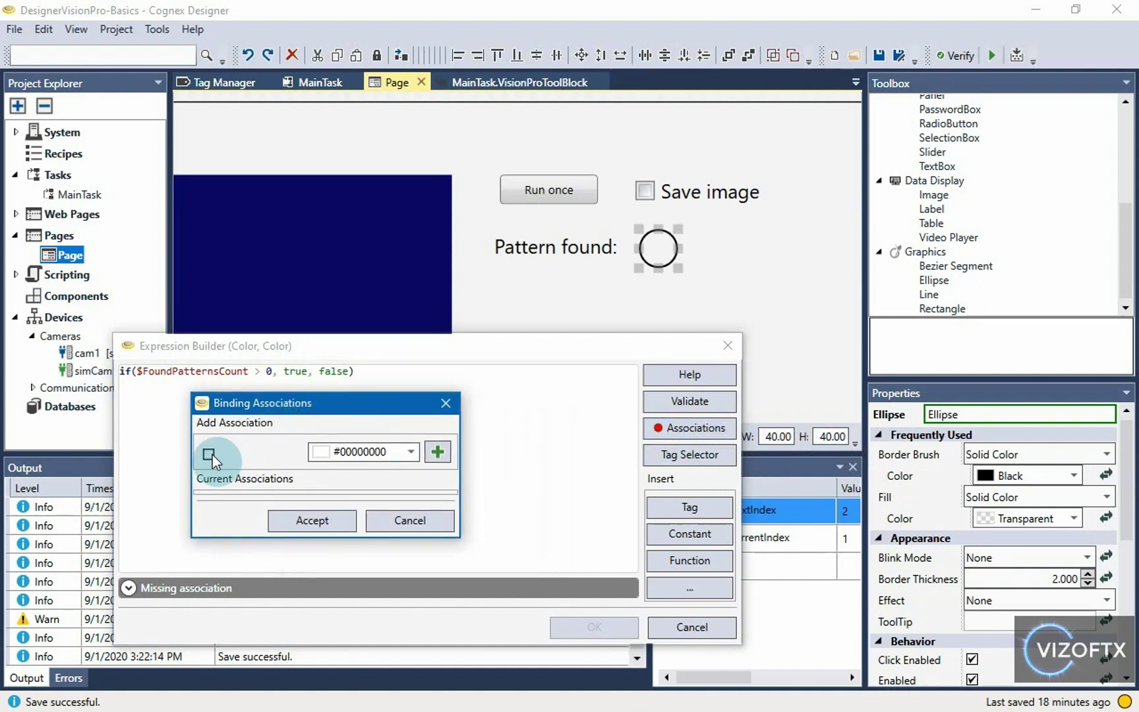
{"action": "left_click", "coordinate": [209, 454]}
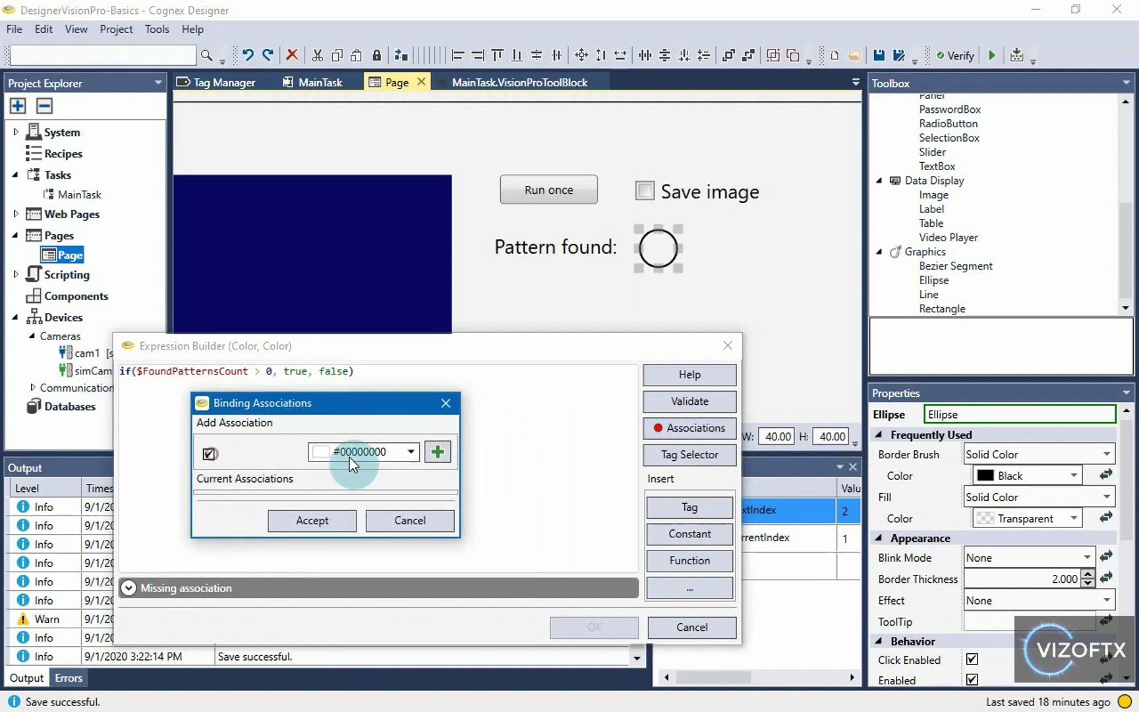
{"action": "left_click", "coordinate": [413, 451]}
{"action": "left_click", "coordinate": [454, 337]}
{"action": "left_click", "coordinate": [434, 446]}
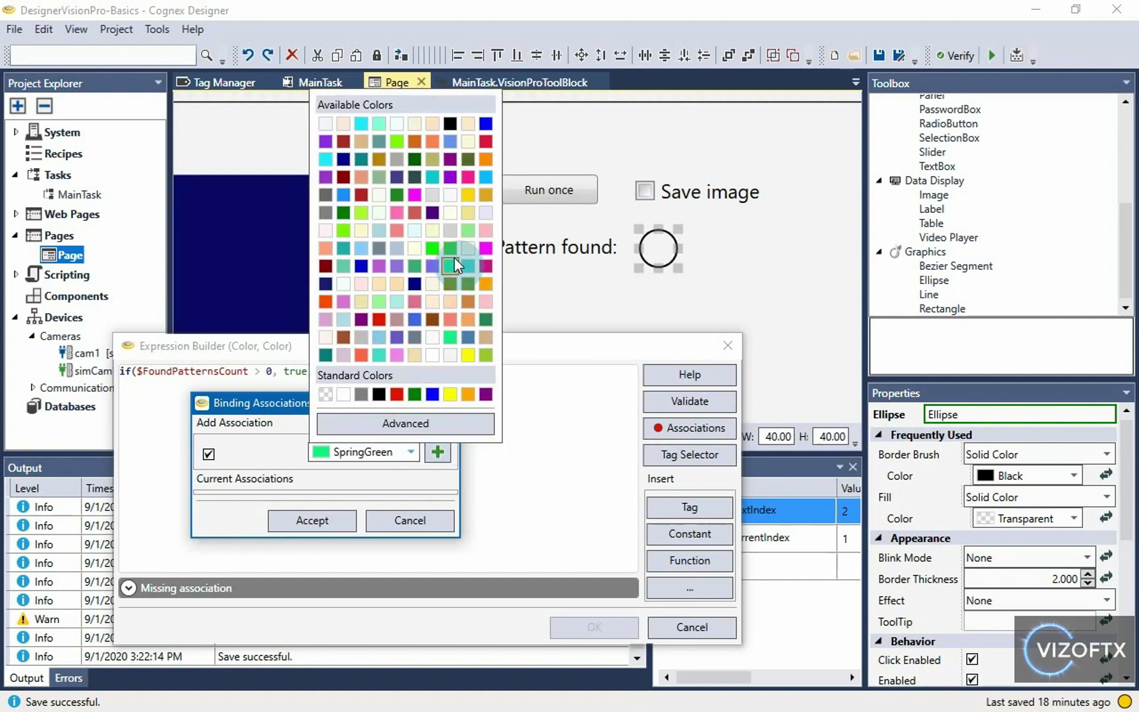
{"action": "left_click", "coordinate": [438, 248]}
{"action": "left_click", "coordinate": [438, 453]}
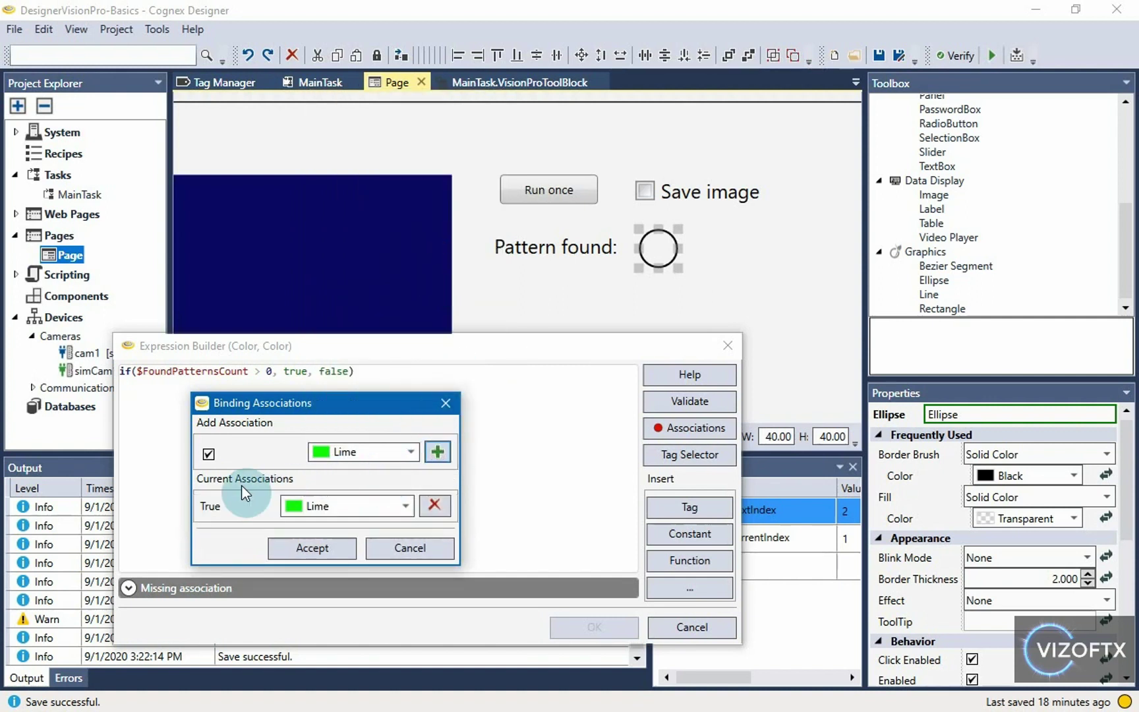
- Add a False–Red association, then accept and close the Expression Builder
{"action": "left_click", "coordinate": [356, 452]}
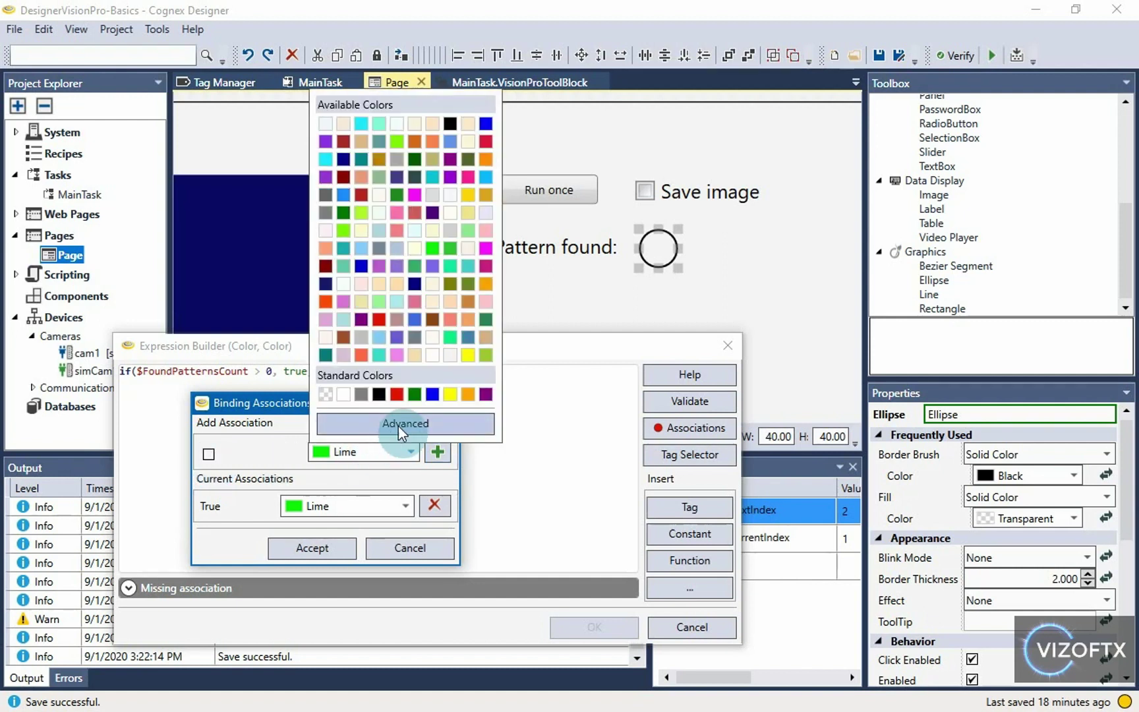
{"action": "left_click", "coordinate": [403, 427]}
{"action": "left_click", "coordinate": [432, 452]}
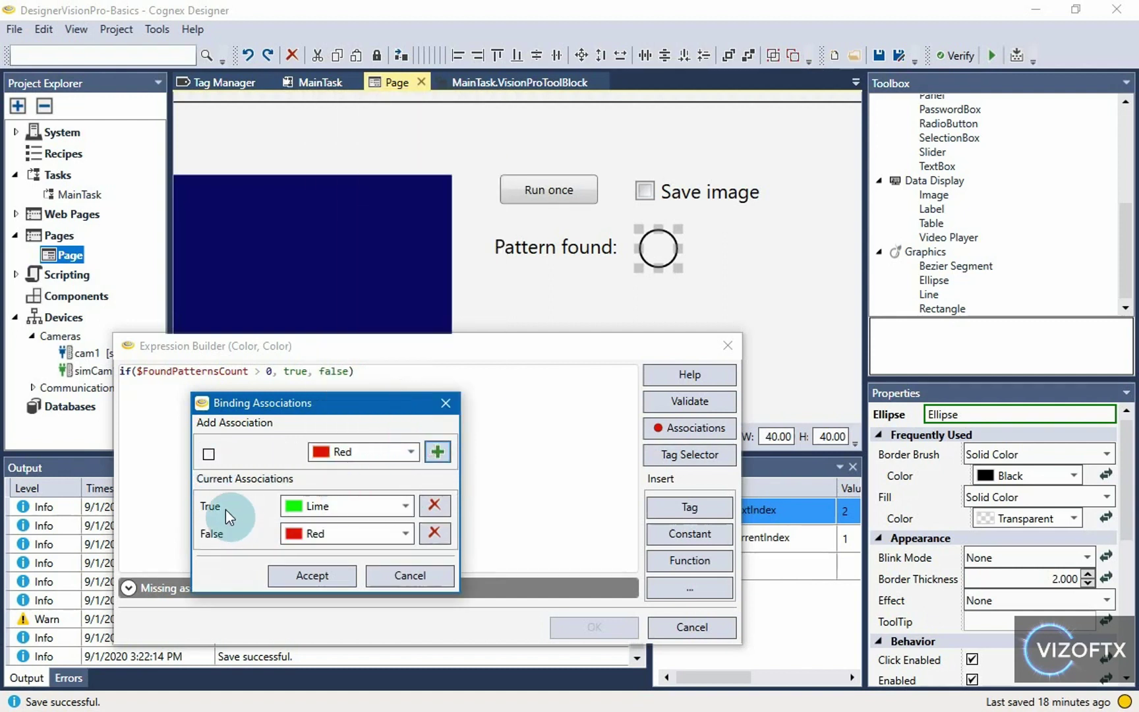
{"action": "left_click", "coordinate": [306, 571]}
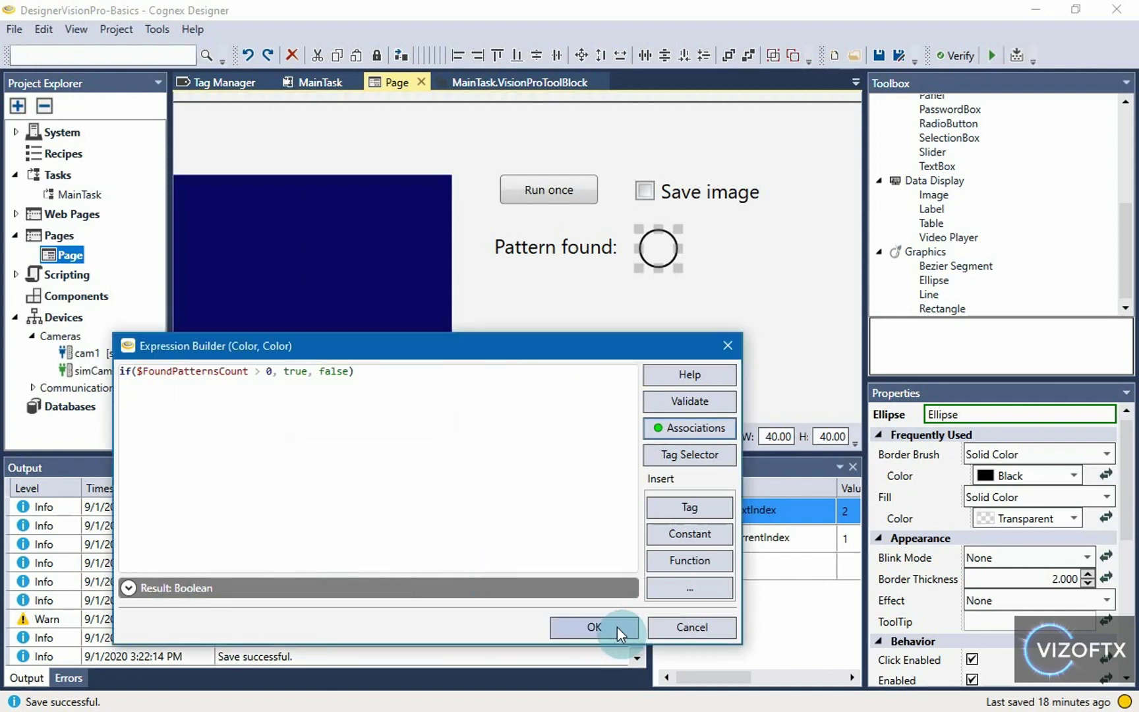
{"action": "left_click", "coordinate": [617, 626]}
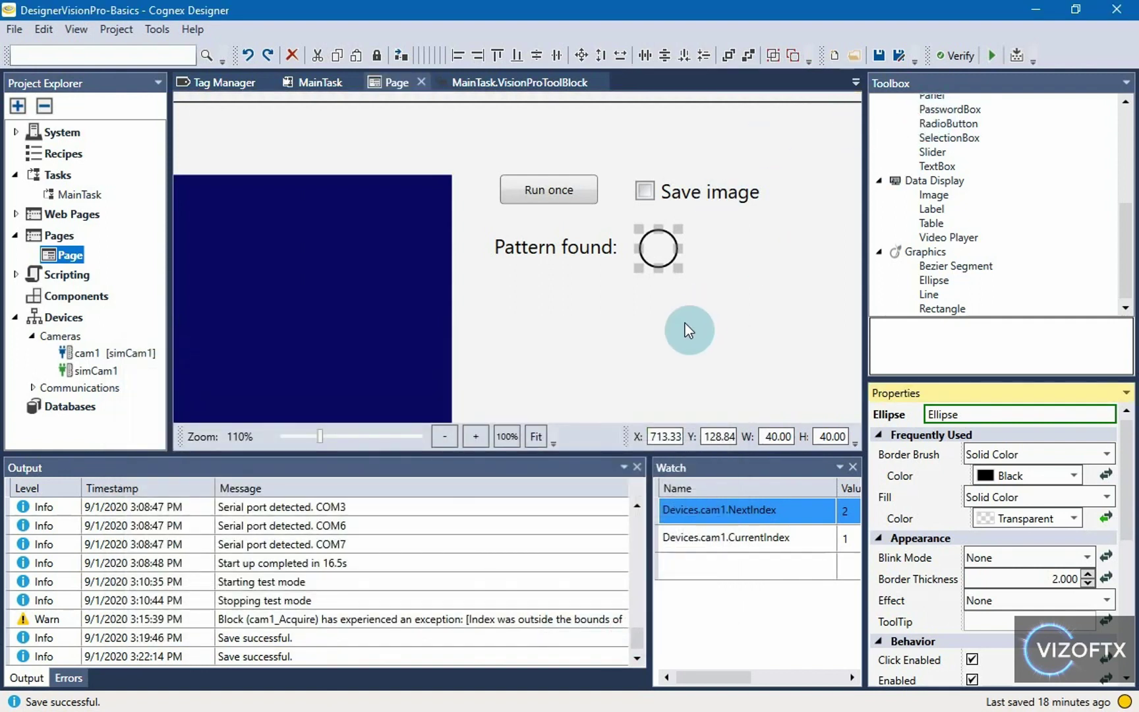
- Test the page in run mode, see the Pattern found ellipse red, then stop and select the ellipse
{"action": "left_click", "coordinate": [992, 55]}
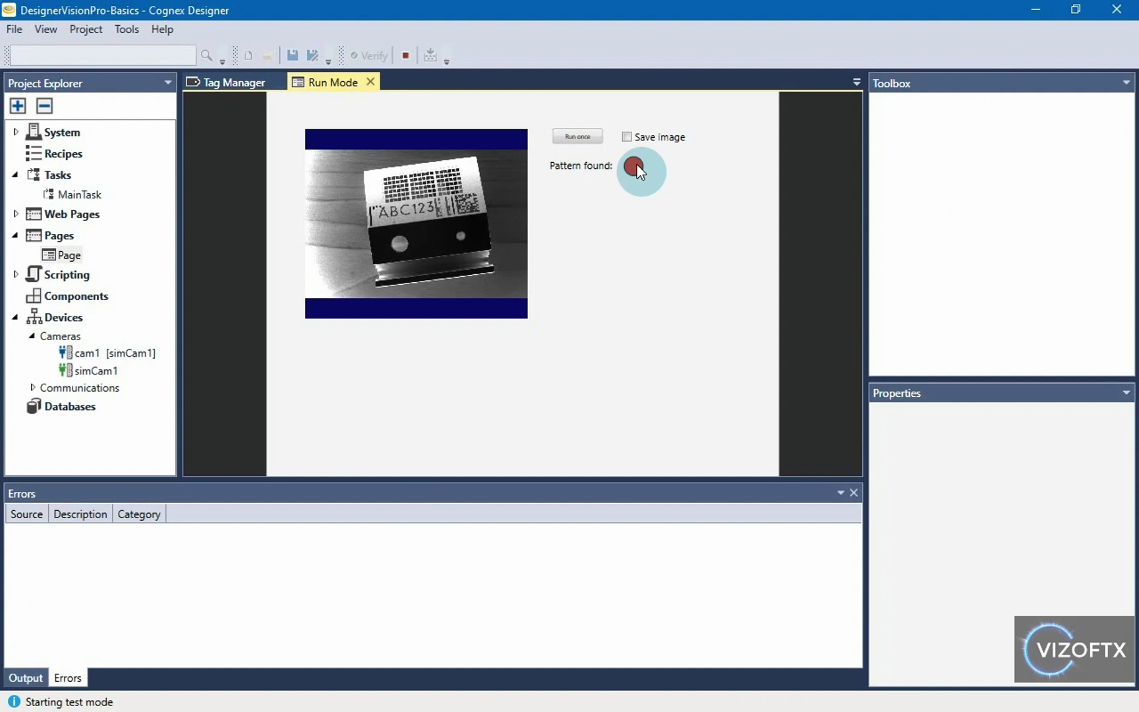
{"action": "left_click", "coordinate": [404, 54]}
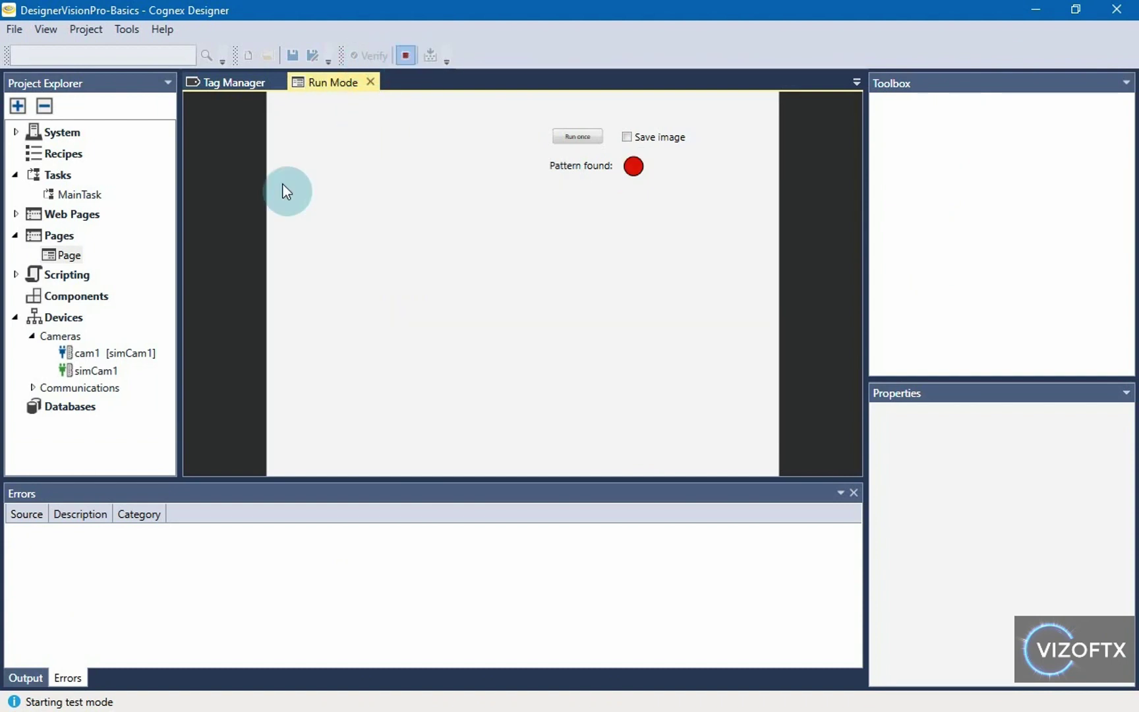
{"action": "scroll", "coordinate": [725, 317], "scroll_direction": "down", "scroll_amount": 2}
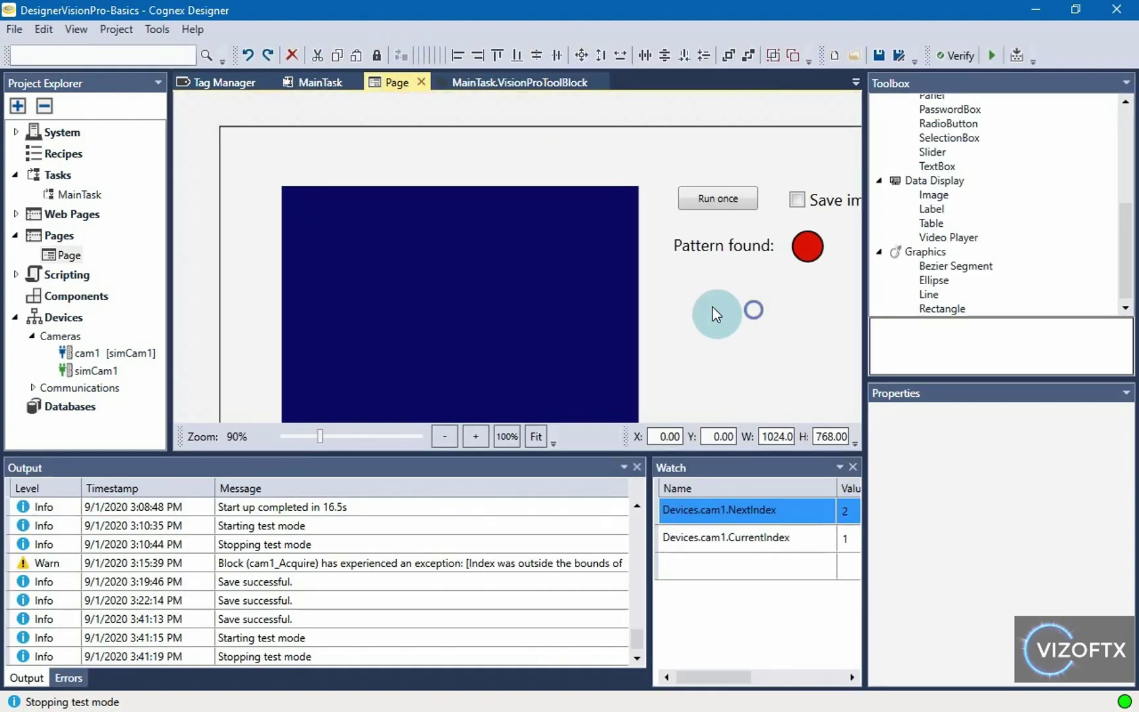
{"action": "left_click", "coordinate": [759, 256]}
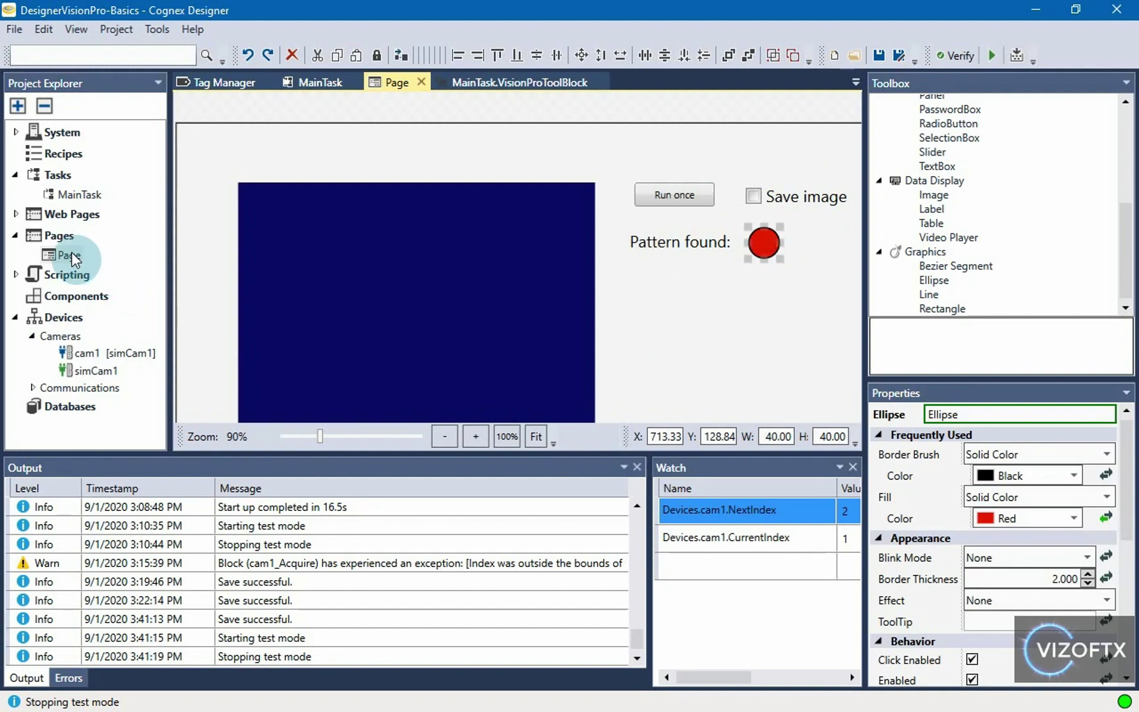
- Open MainTask's VisionProToolBlock and inspect CogPMAlignTool1's Results.Count output
{"action": "double_click", "coordinate": [70, 196]}
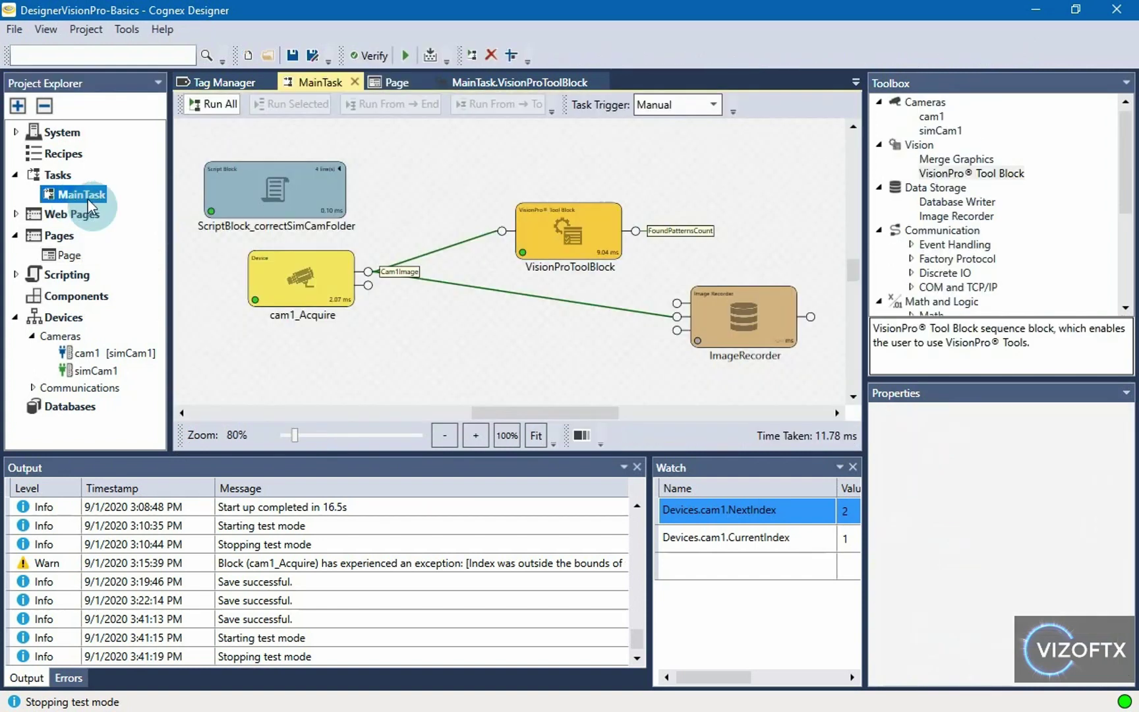
{"action": "double_click", "coordinate": [571, 247]}
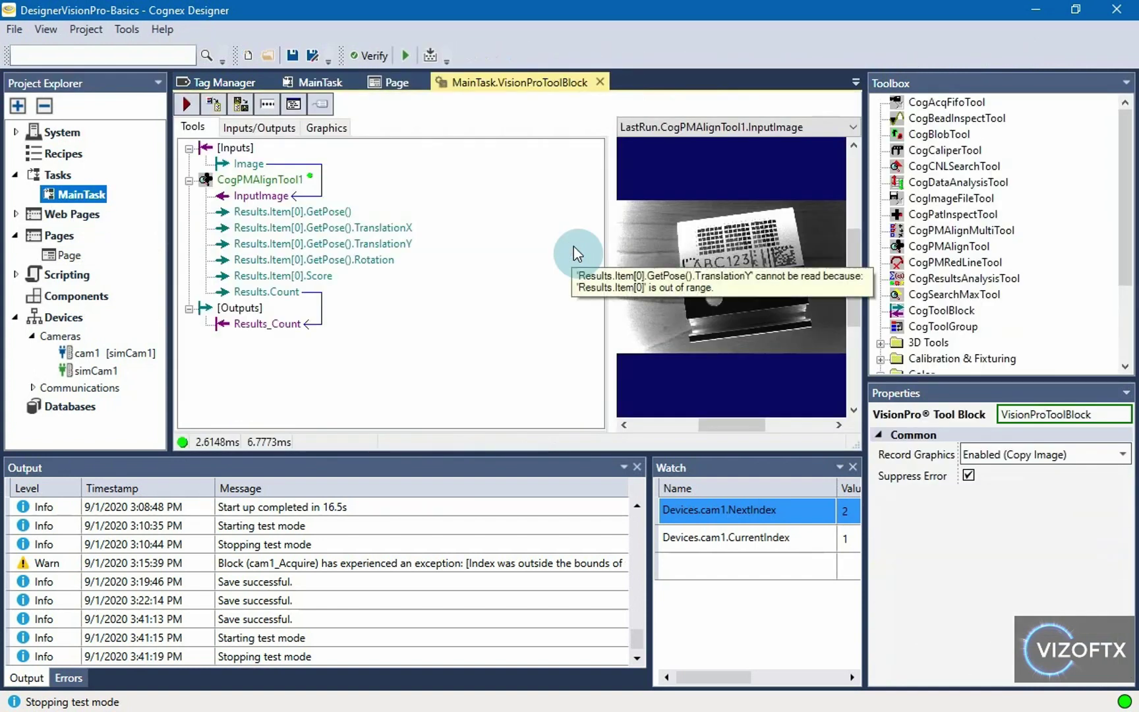
{"action": "left_click", "coordinate": [236, 180]}
{"action": "left_click", "coordinate": [289, 294]}
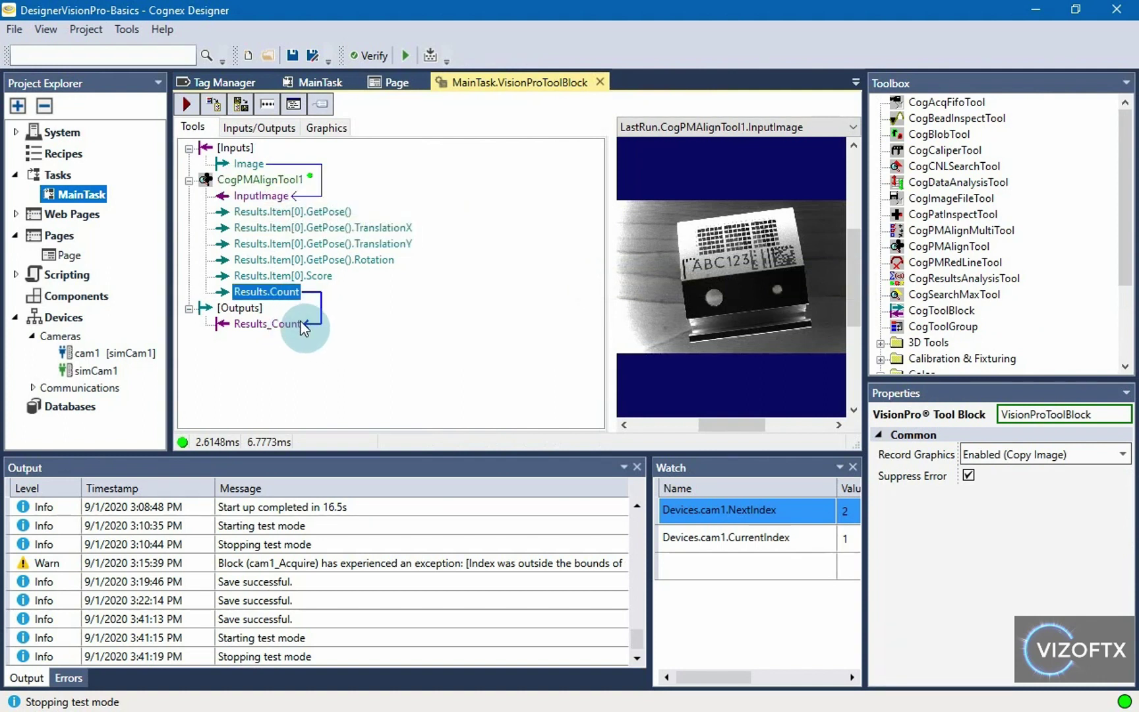
- Open CogPMAlignTool1's Run Params and review the accept threshold and nominal angle
{"action": "left_click", "coordinate": [257, 181]}
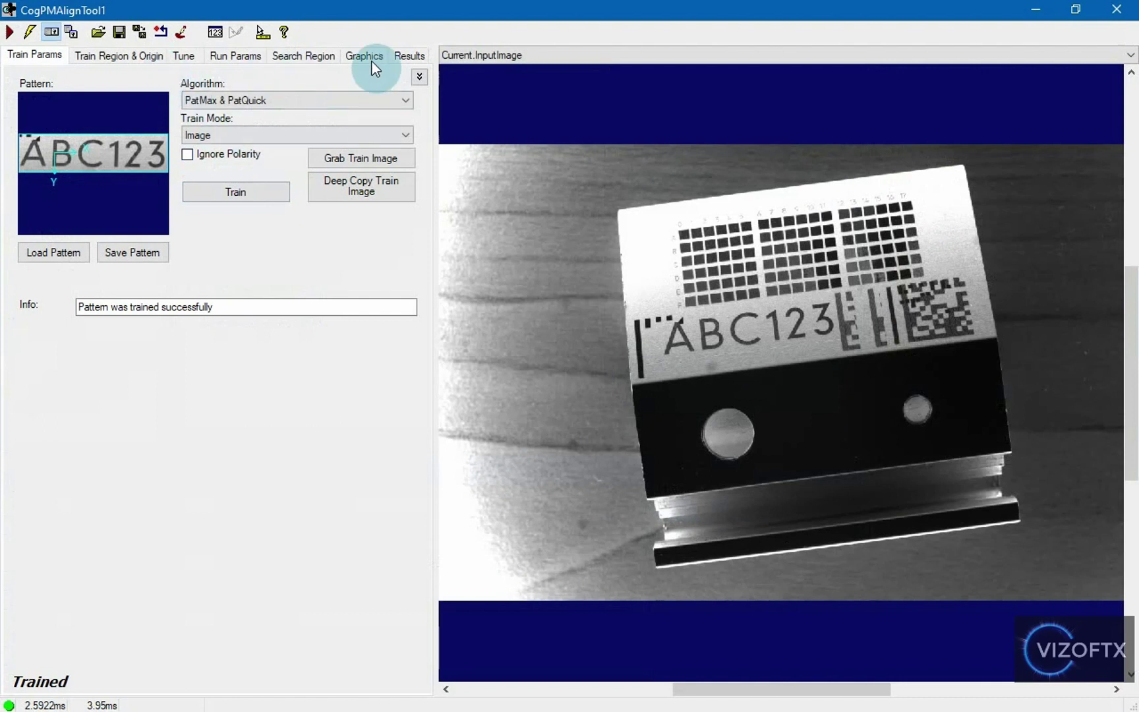
{"action": "left_click", "coordinate": [412, 56]}
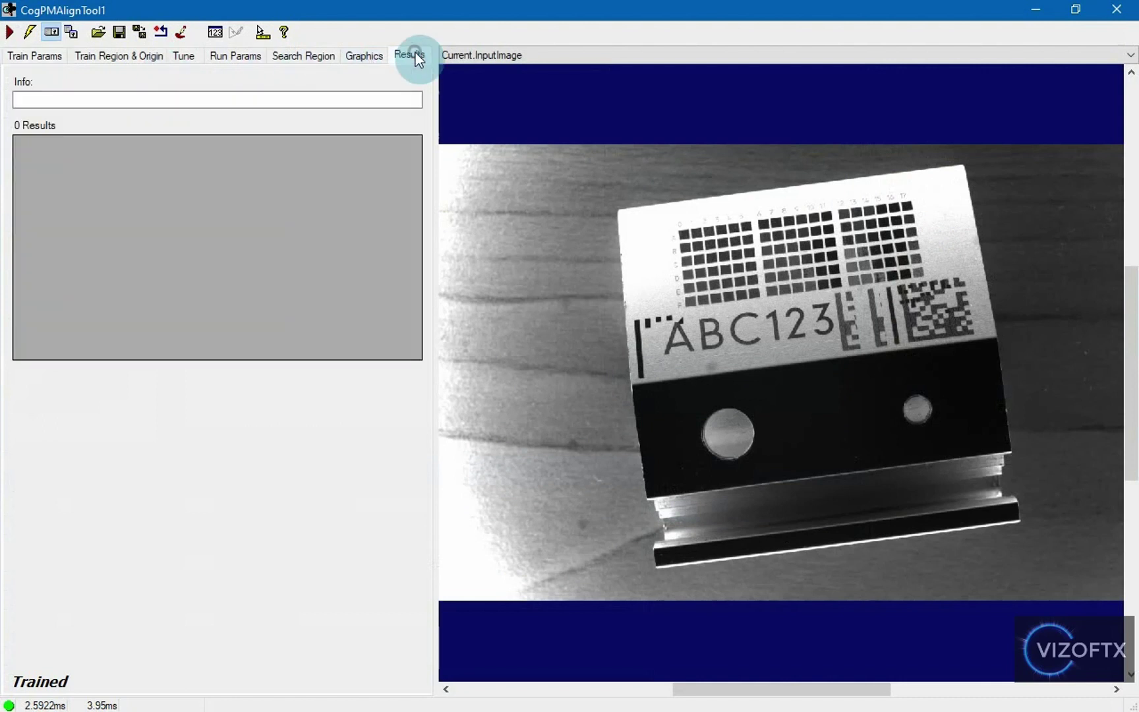
{"action": "left_click", "coordinate": [223, 57]}
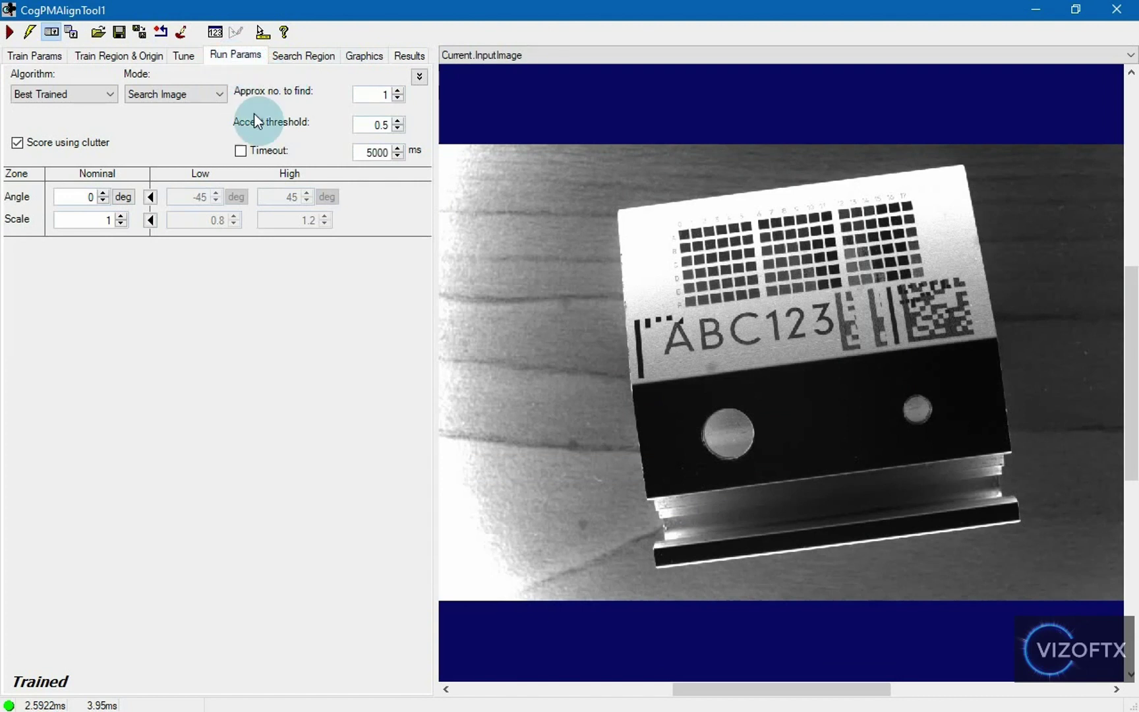
{"action": "double_click", "coordinate": [376, 125]}
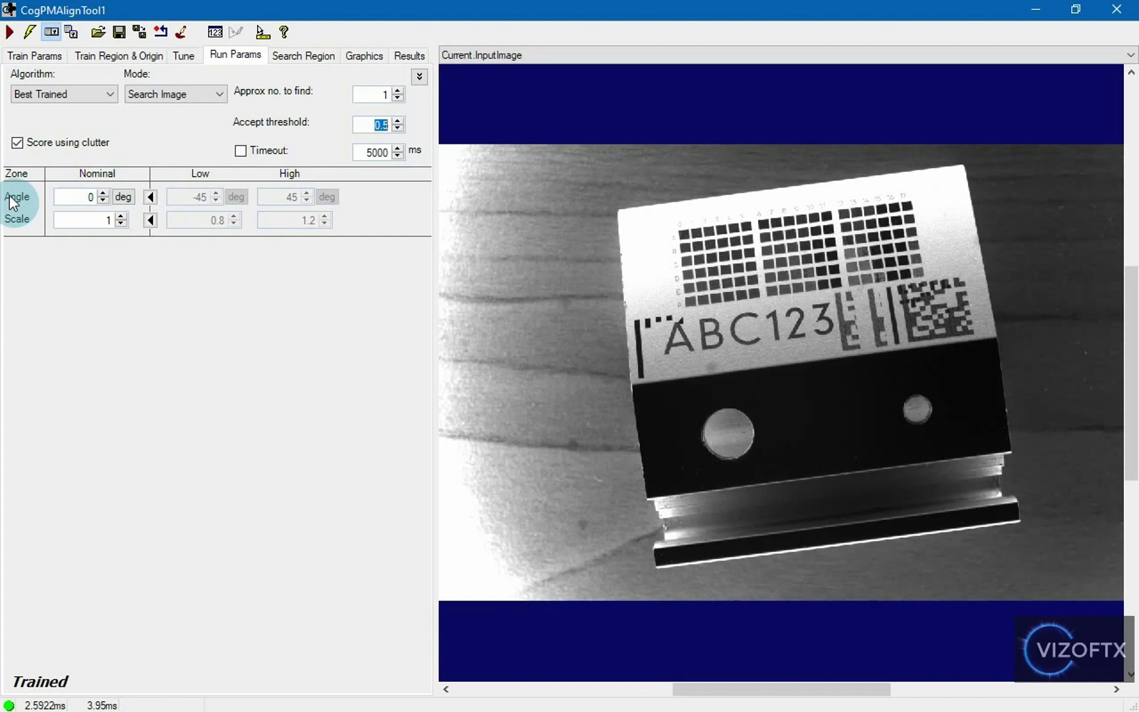
{"action": "double_click", "coordinate": [90, 197]}
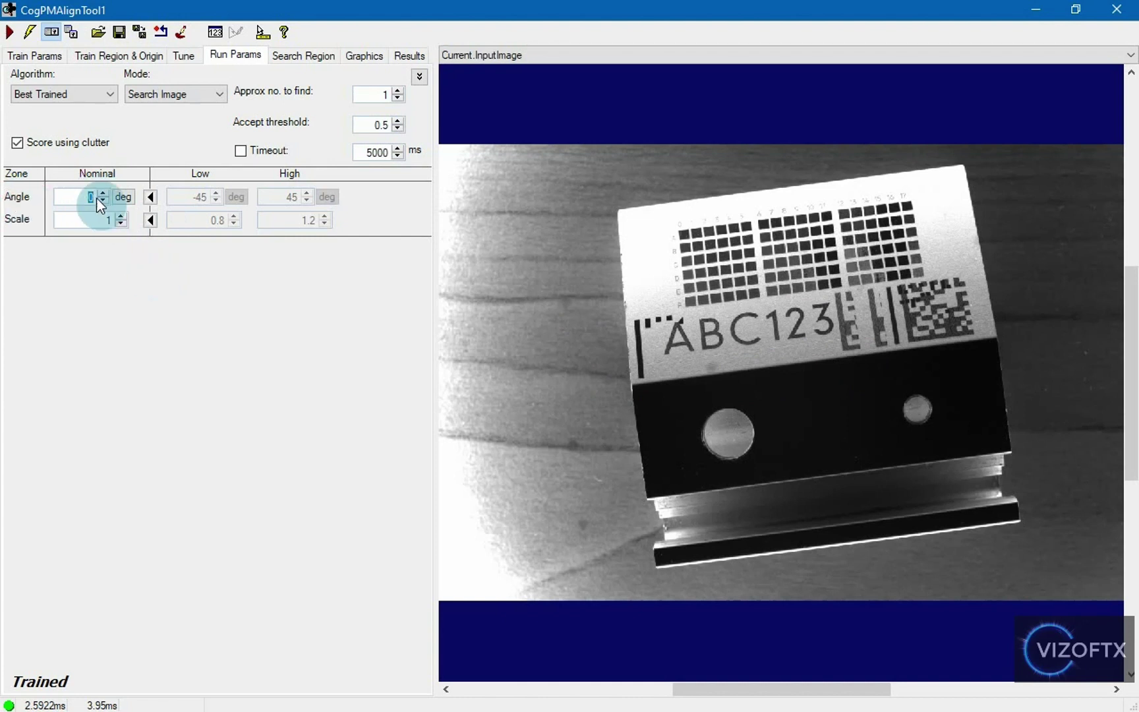
- Switch the angle to a Low/High range and try limits of -5 to 5 degrees
{"action": "left_click", "coordinate": [150, 199]}
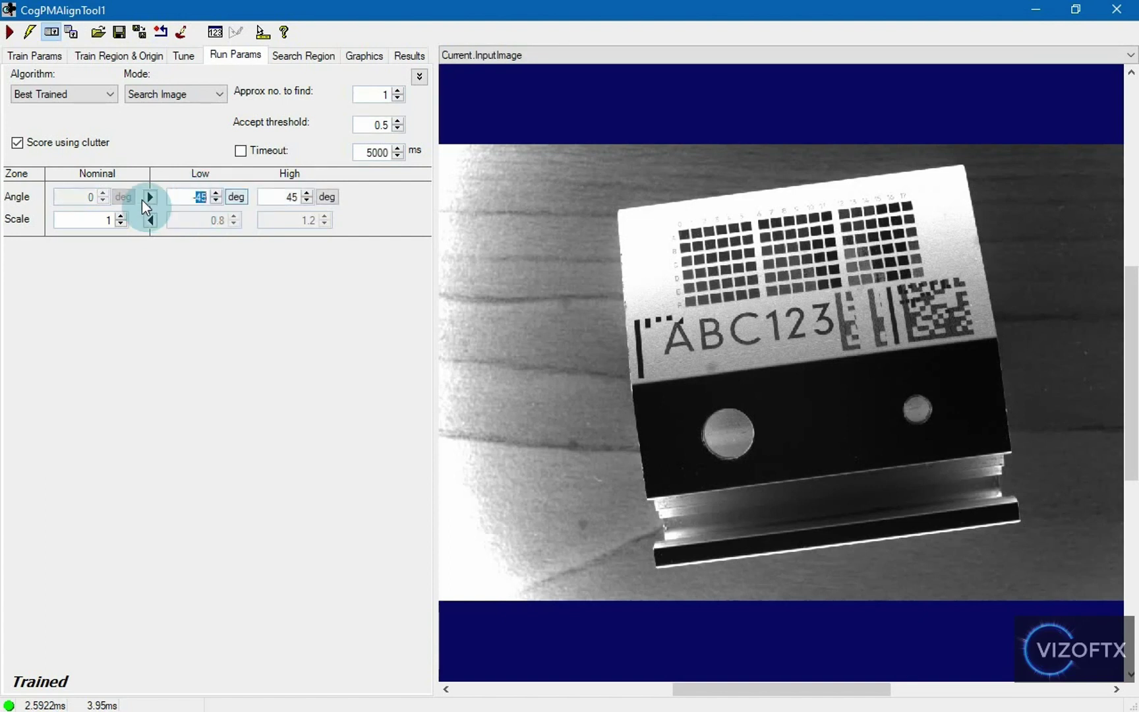
{"action": "double_click", "coordinate": [206, 197]}
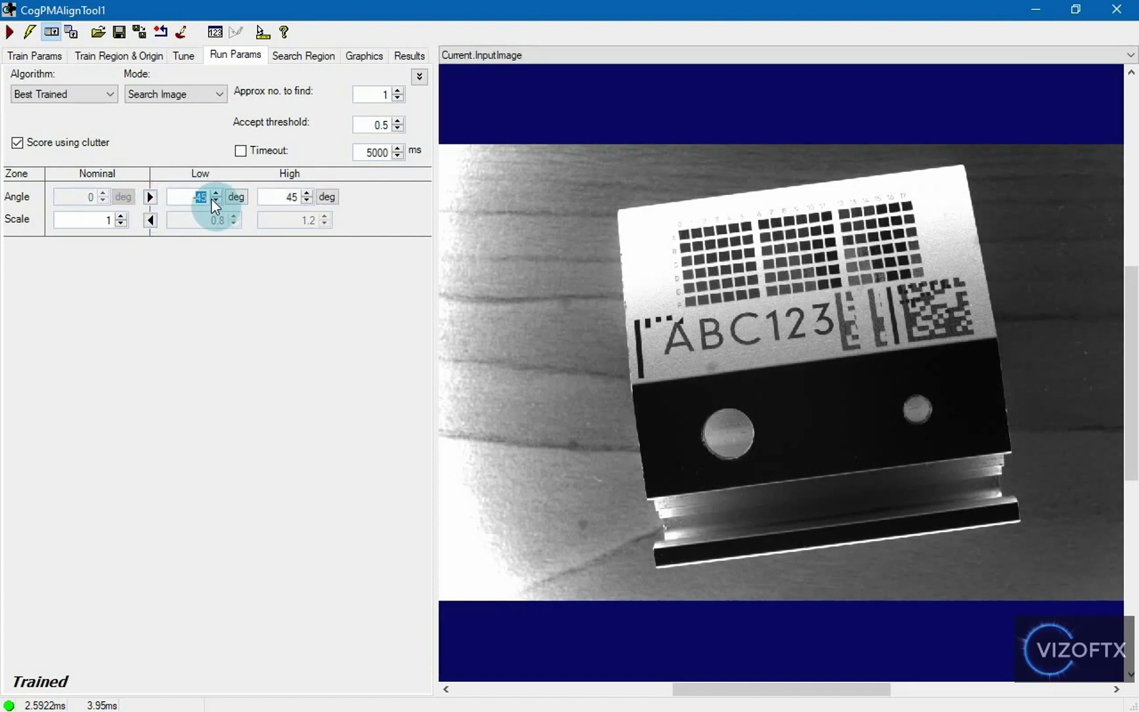
{"action": "double_click", "coordinate": [271, 197]}
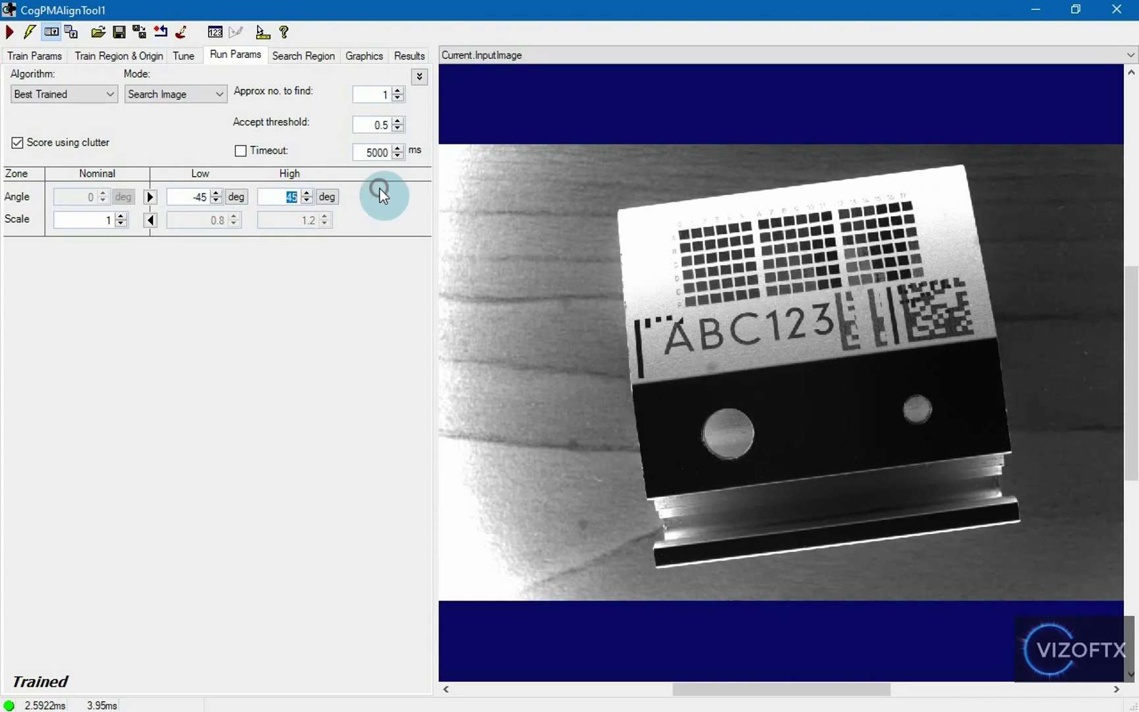
{"action": "double_click", "coordinate": [198, 197]}
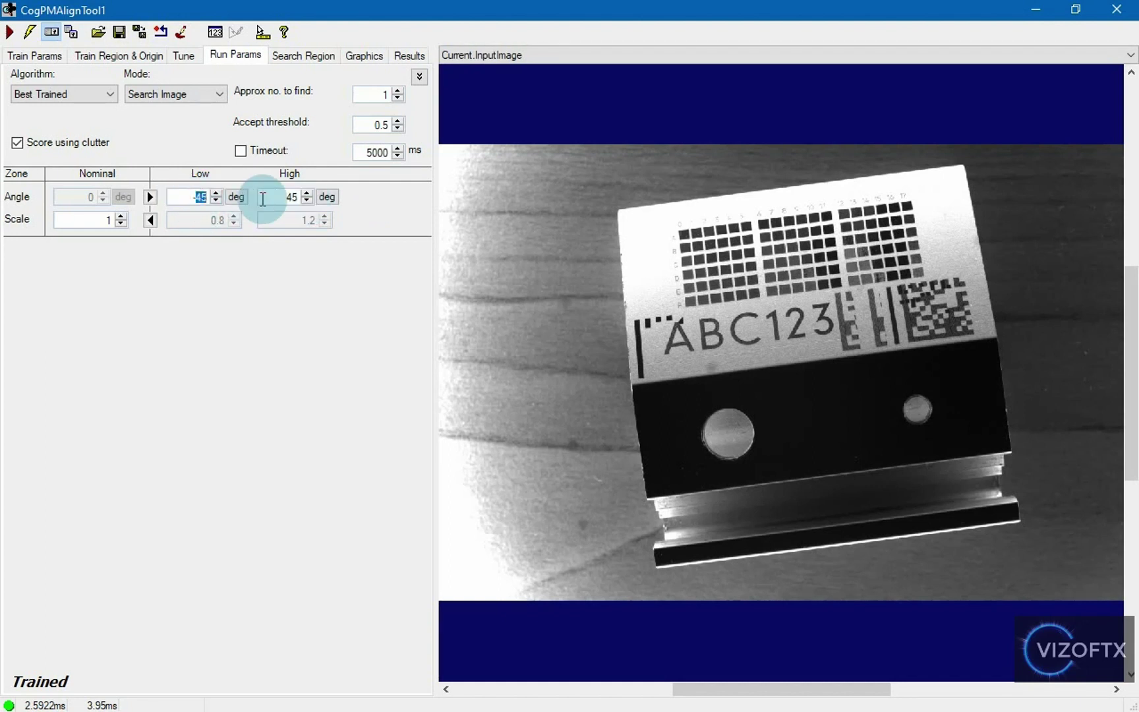
{"action": "type", "text": "5"}
{"action": "double_click", "coordinate": [277, 197]}
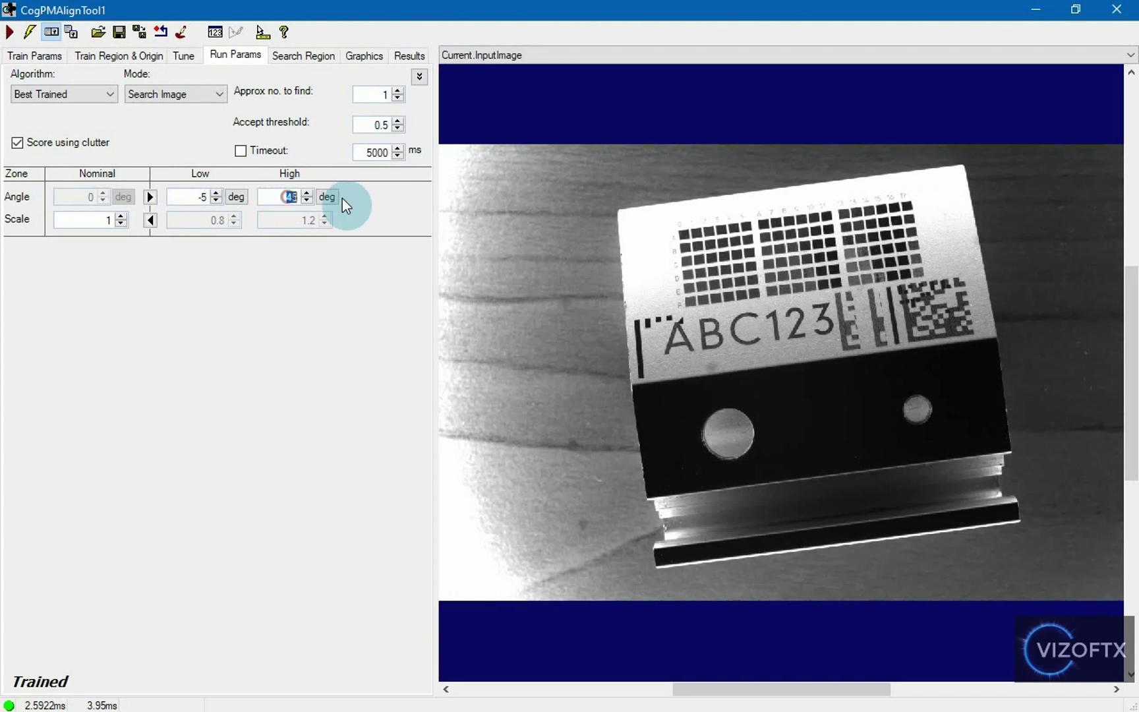
{"action": "type", "text": "5"}
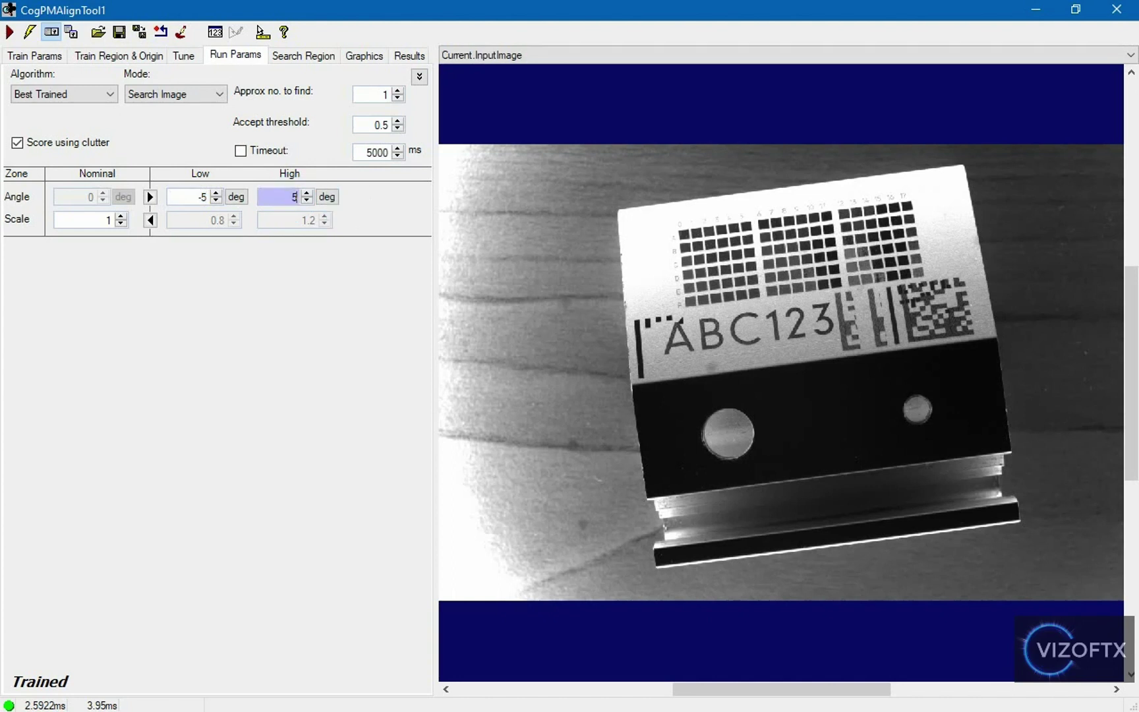
- Widen the angle search range to -45 to 45 degrees
{"action": "double_click", "coordinate": [209, 197]}
{"action": "double_click", "coordinate": [268, 198]}
{"action": "left_click", "coordinate": [270, 200]}
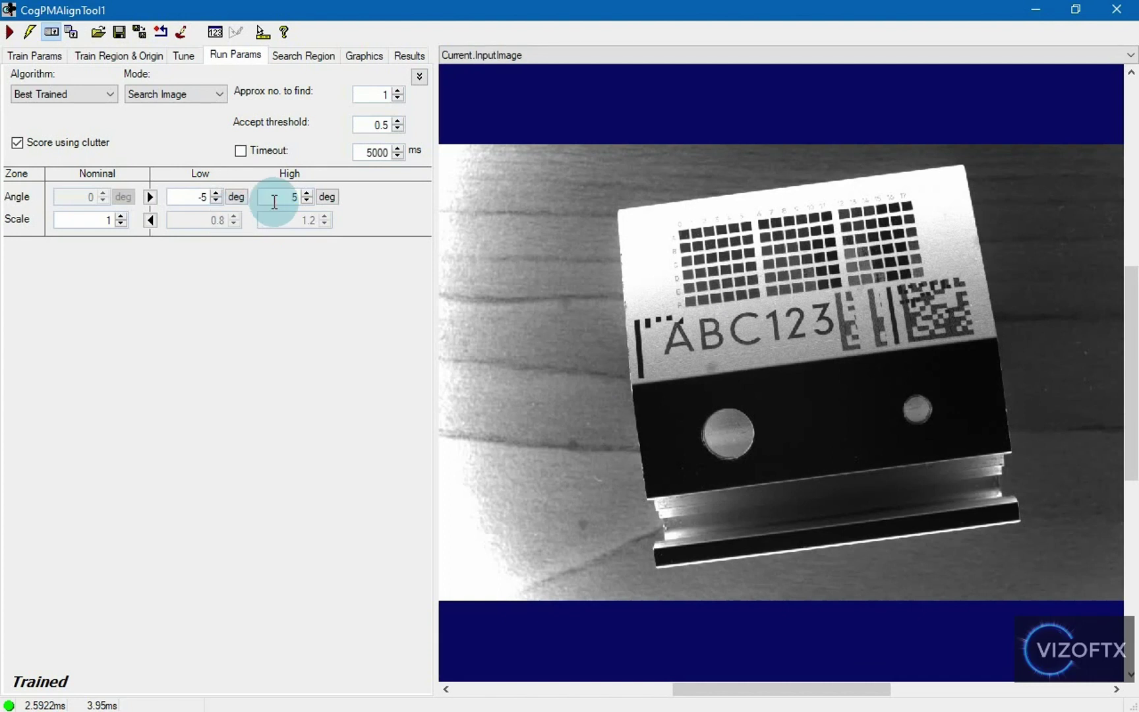
{"action": "double_click", "coordinate": [202, 196]}
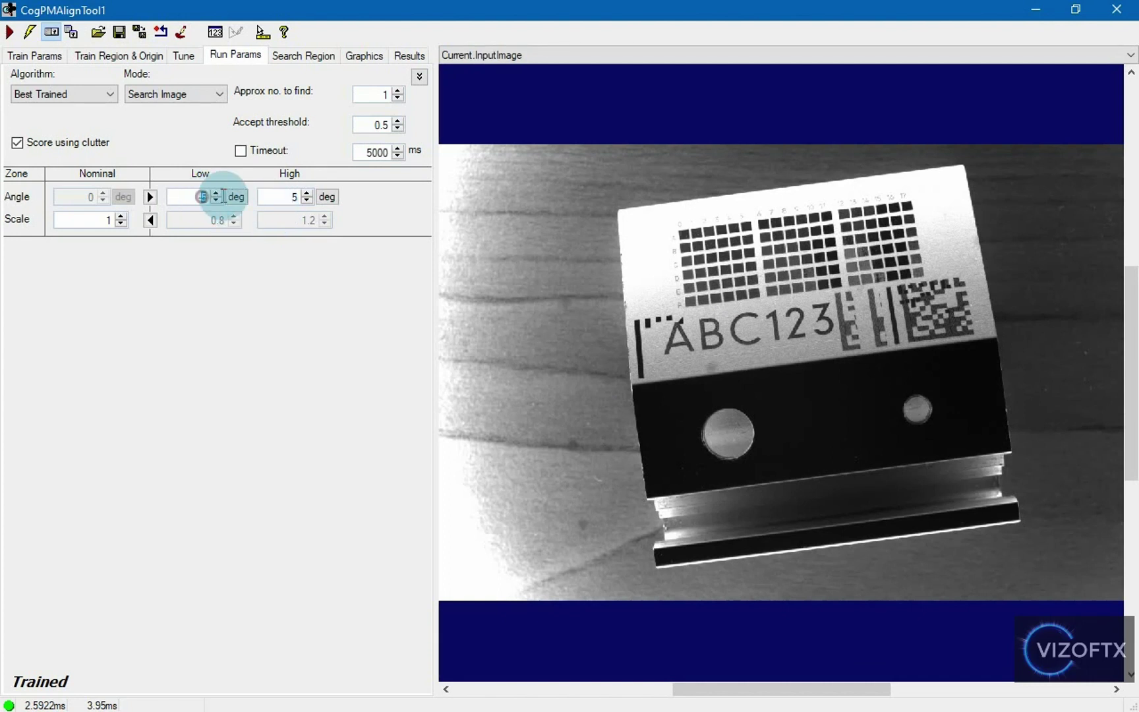
{"action": "double_click", "coordinate": [279, 201]}
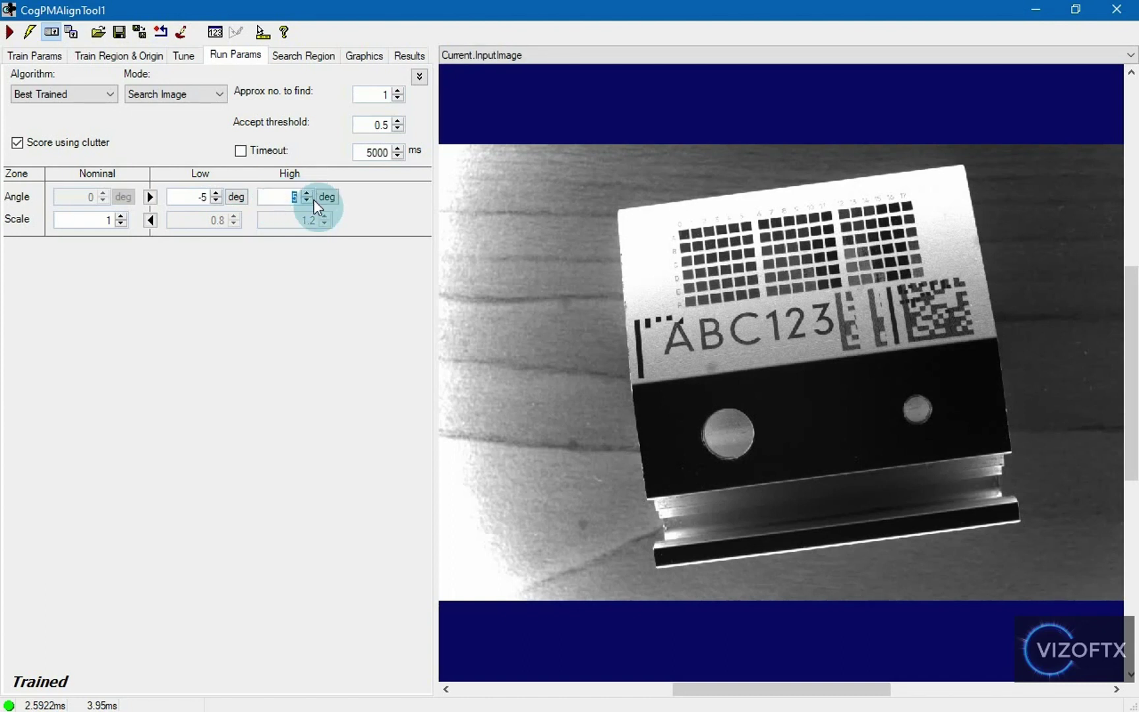
{"action": "left_click", "coordinate": [285, 194]}
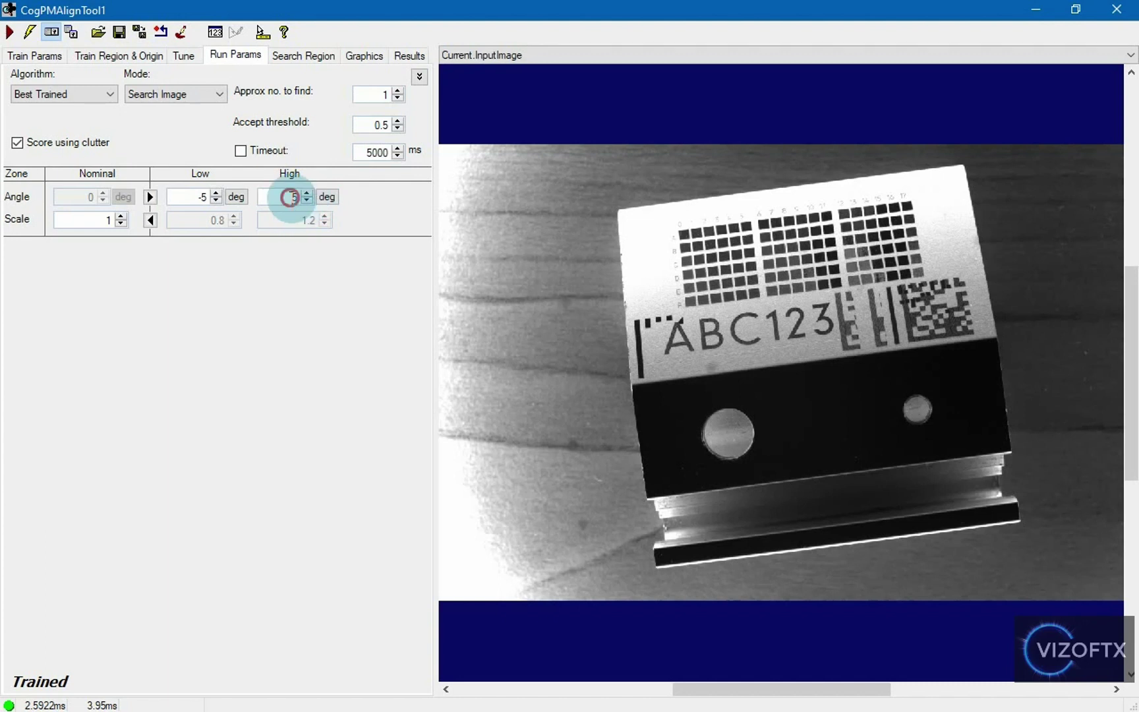
{"action": "double_click", "coordinate": [294, 197]}
{"action": "left_click", "coordinate": [287, 197]}
{"action": "double_click", "coordinate": [286, 198]}
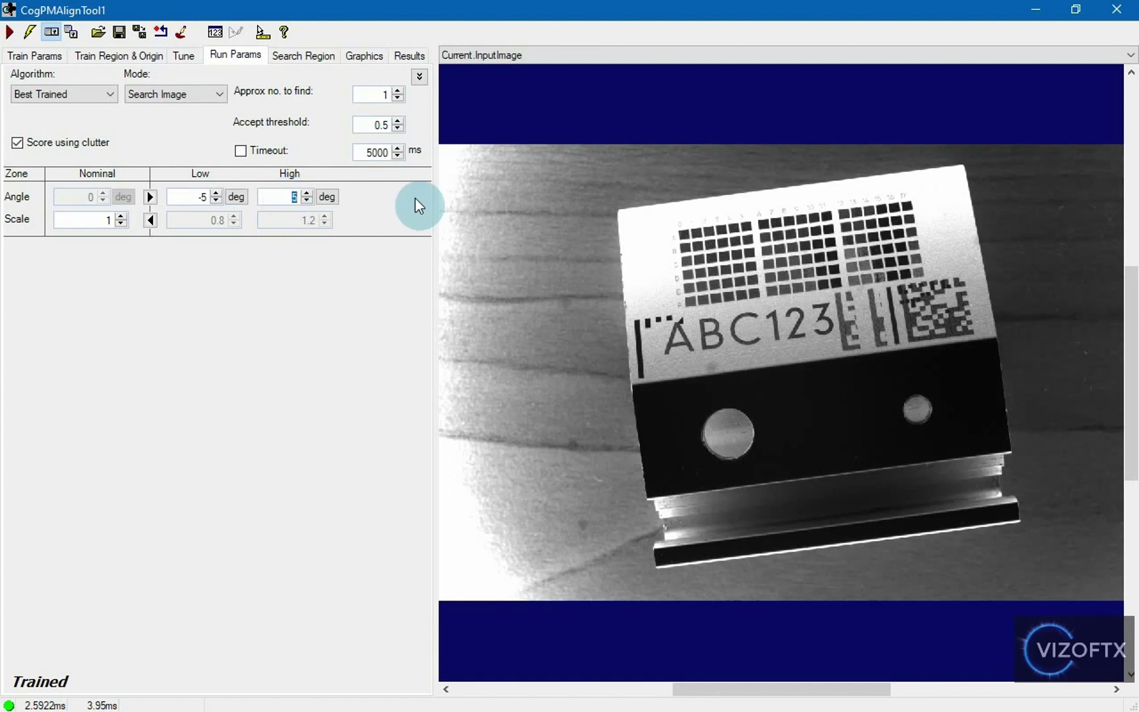
{"action": "type", "text": "45"}
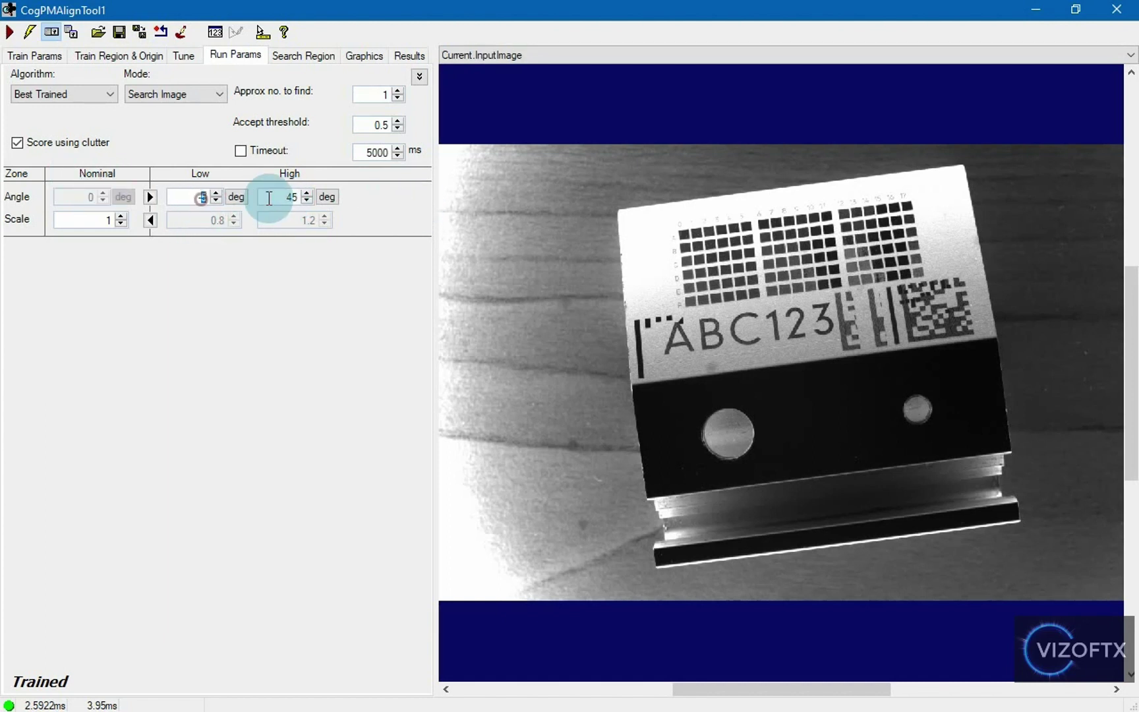
{"action": "double_click", "coordinate": [202, 197]}
{"action": "type", "text": "45"}
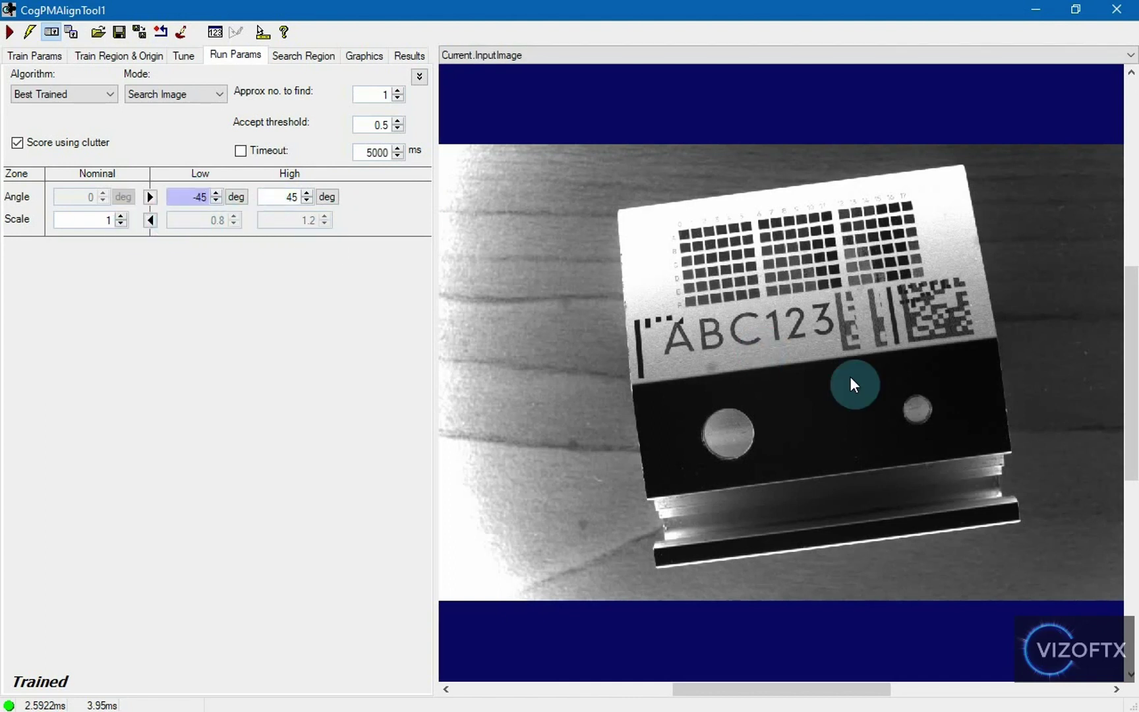
- Set the angle range to -180 low and 180 high
{"action": "double_click", "coordinate": [192, 196]}
{"action": "type", "text": "-180"}
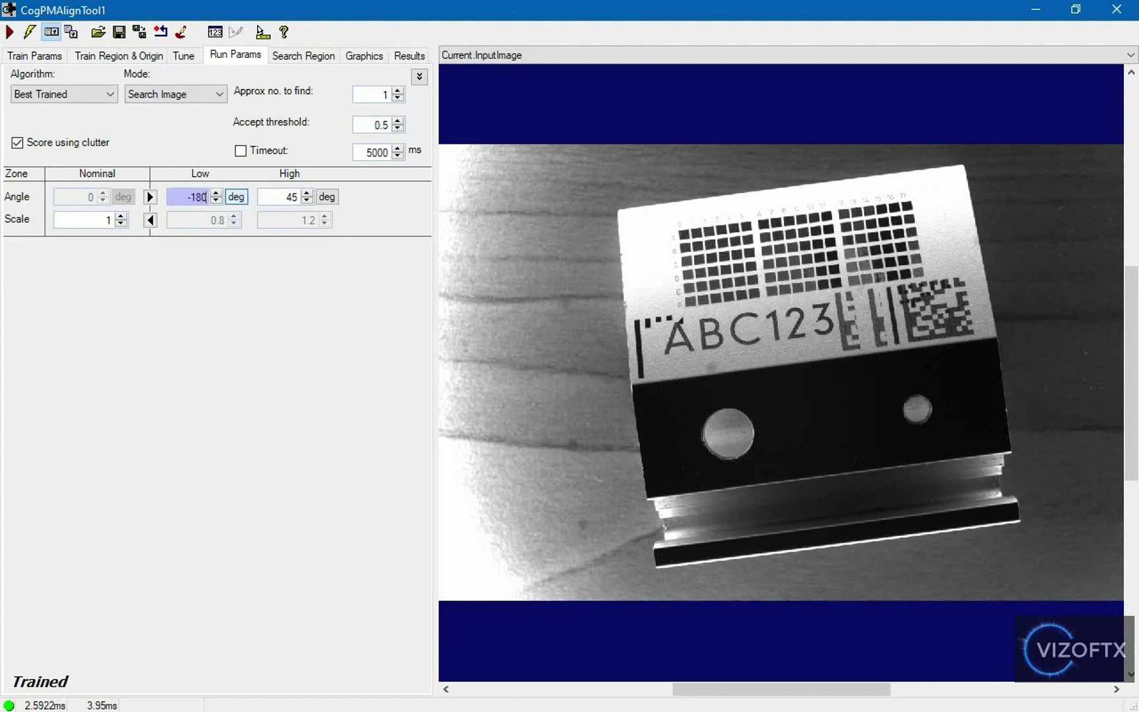
{"action": "double_click", "coordinate": [283, 196]}
{"action": "type", "text": "180"}
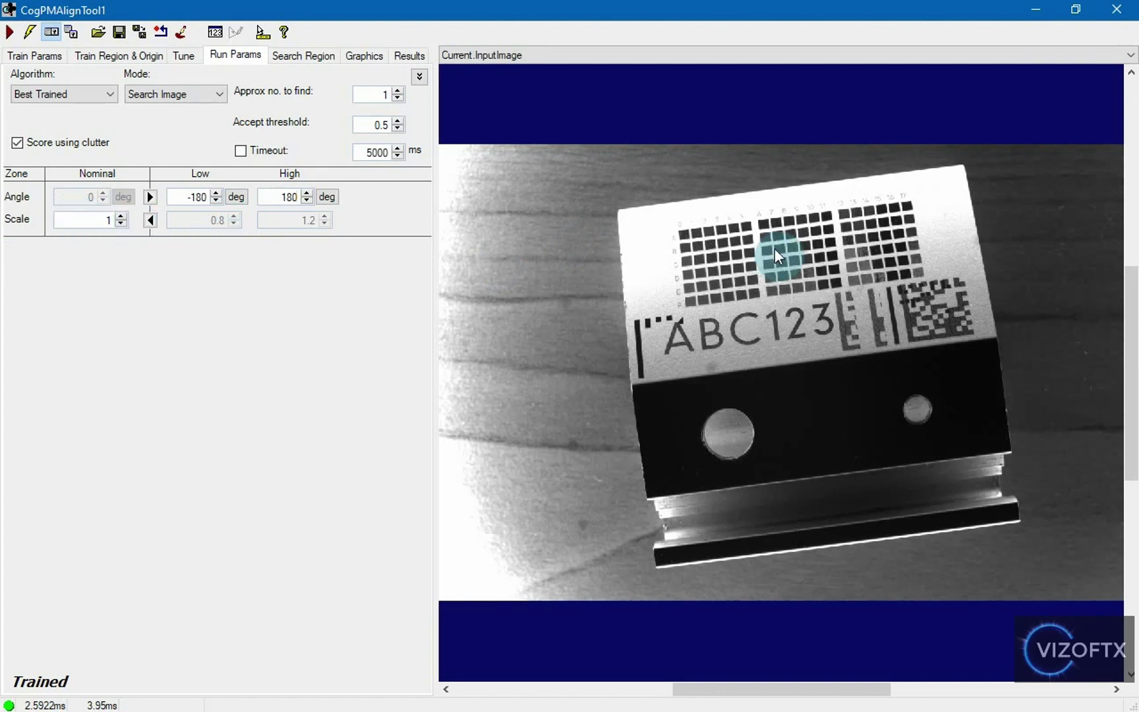
- Run the pattern search and display the last-run image with the found pattern
{"action": "left_click", "coordinate": [9, 32]}
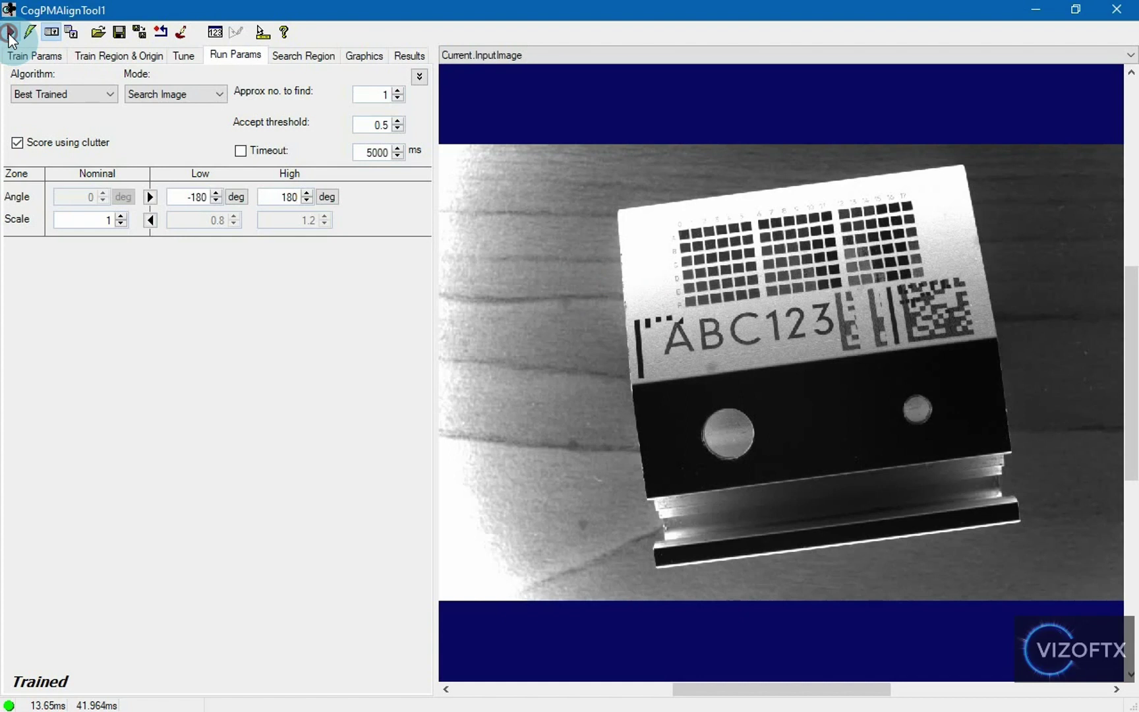
{"action": "left_click", "coordinate": [477, 59]}
{"action": "left_click", "coordinate": [473, 106]}
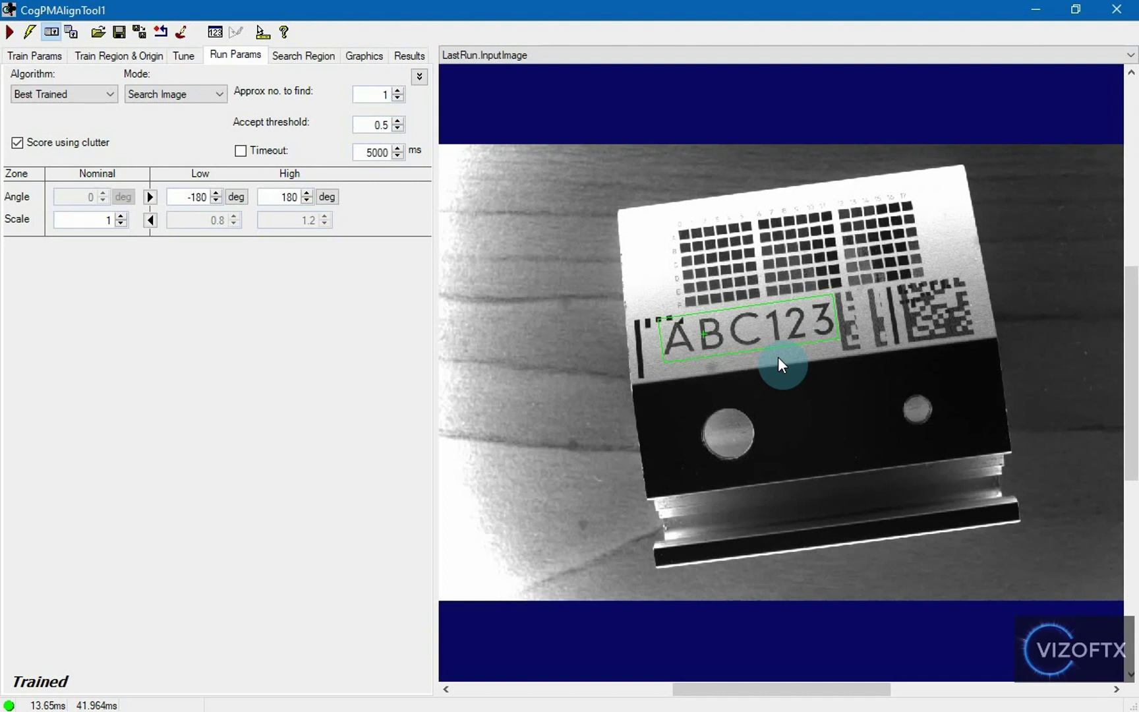
- Review result 0 (score 0.991, angle -7.95) in Results, then return to Train Params
{"action": "left_click", "coordinate": [424, 61]}
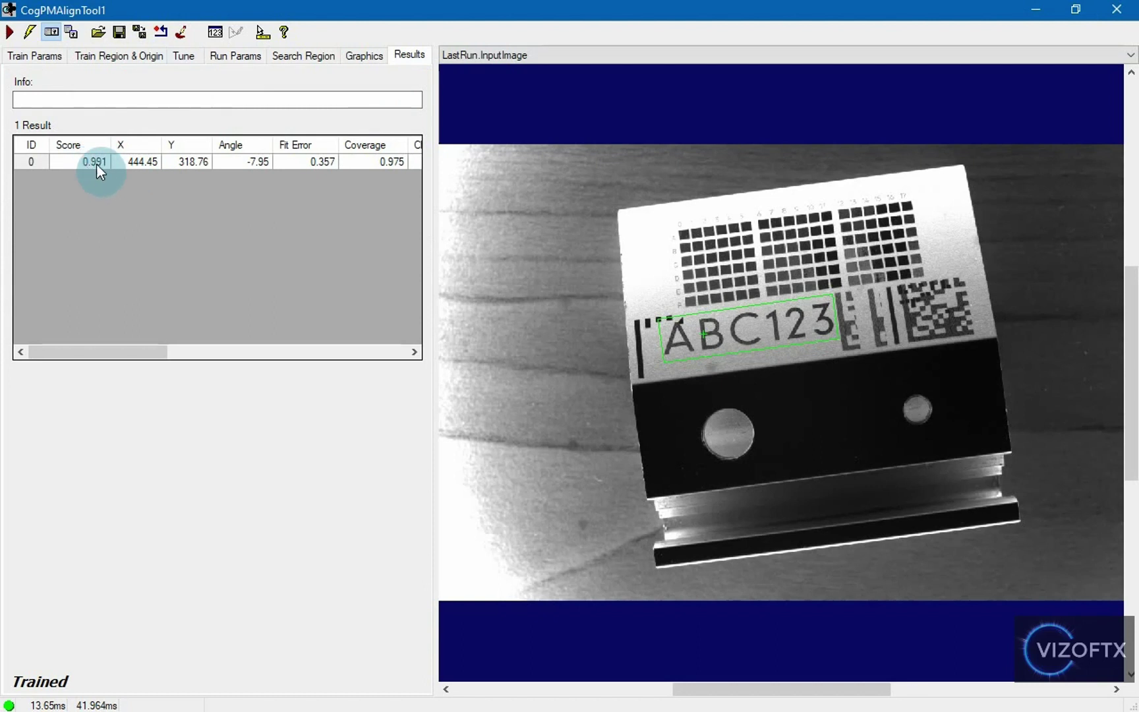
{"action": "left_click", "coordinate": [149, 161]}
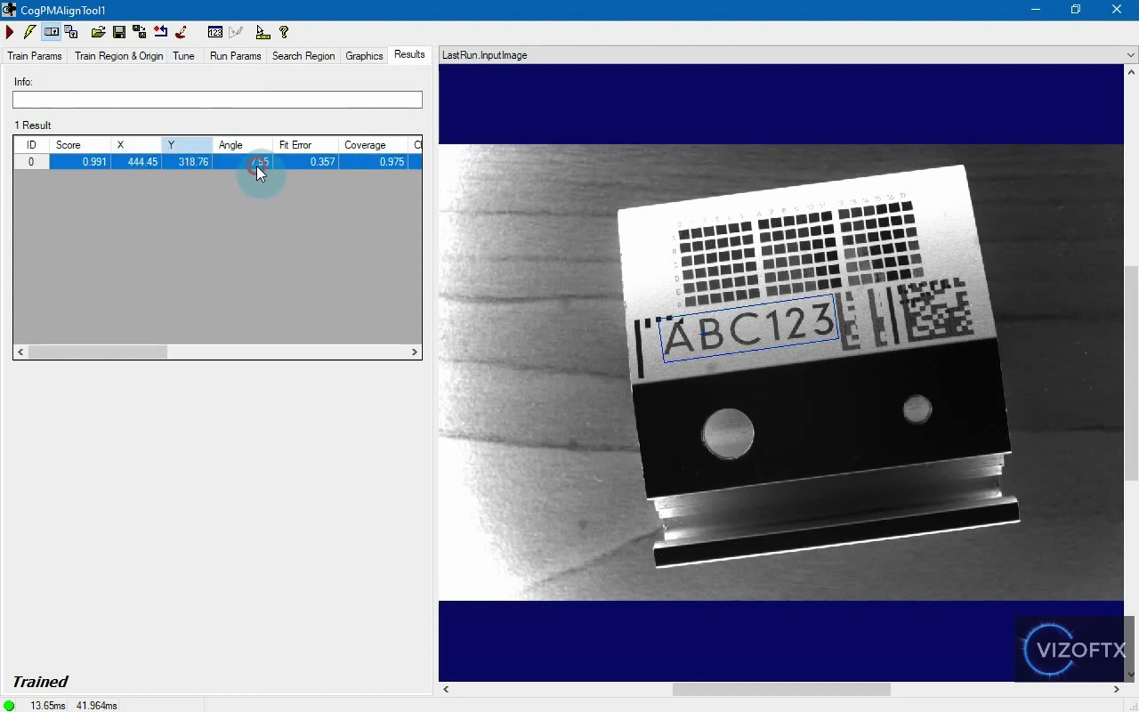
{"action": "left_click_drag", "start_coordinate": [159, 352], "coordinate": [188, 350]}
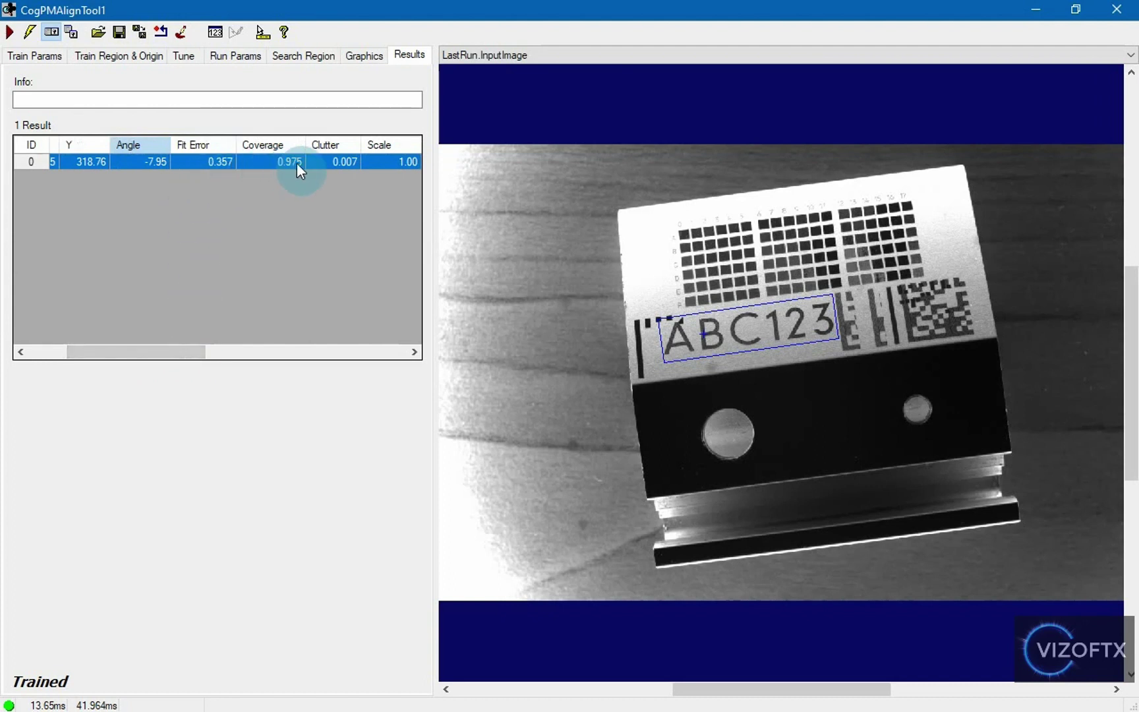
{"action": "left_click_drag", "start_coordinate": [201, 352], "coordinate": [437, 377]}
{"action": "left_click_drag", "start_coordinate": [305, 356], "coordinate": [69, 300]}
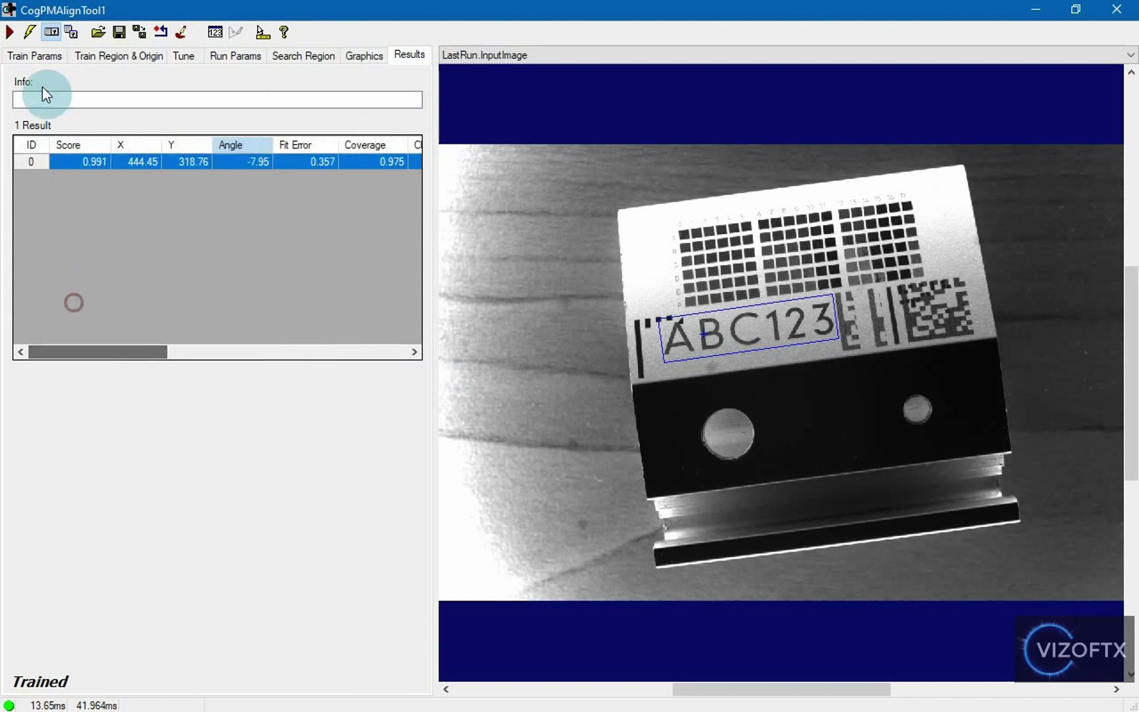
{"action": "left_click", "coordinate": [37, 58]}
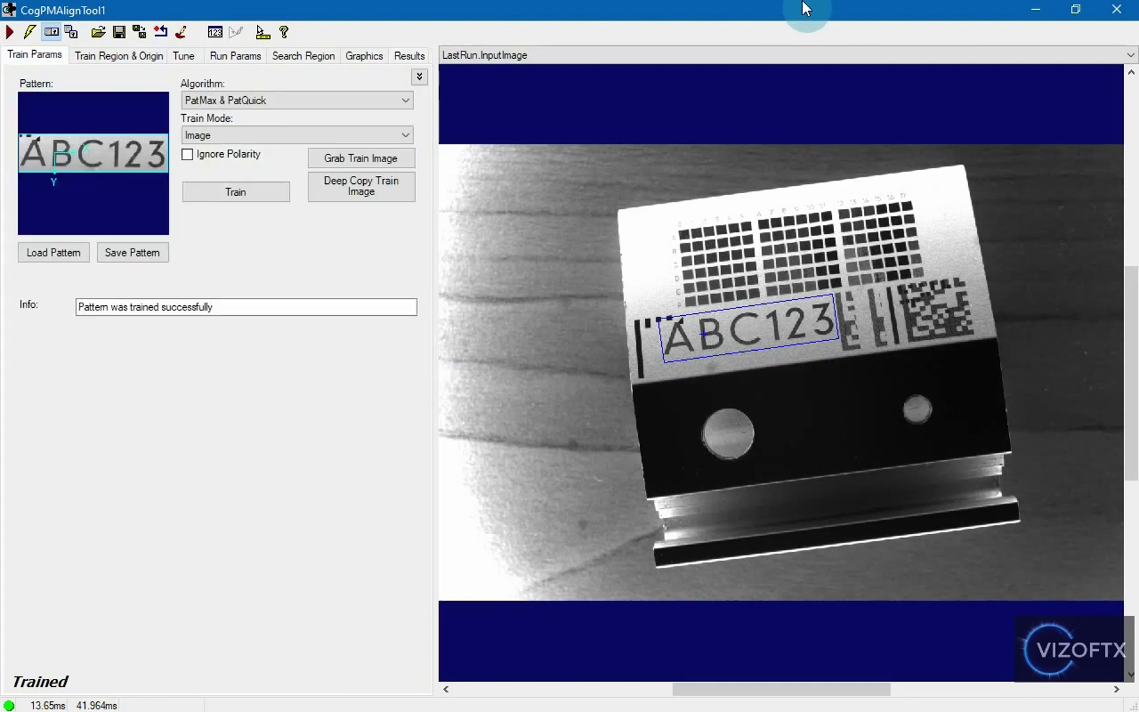
- Close the PMAlign editor and test the page, with Pattern found still red
{"action": "left_click", "coordinate": [1114, 17]}
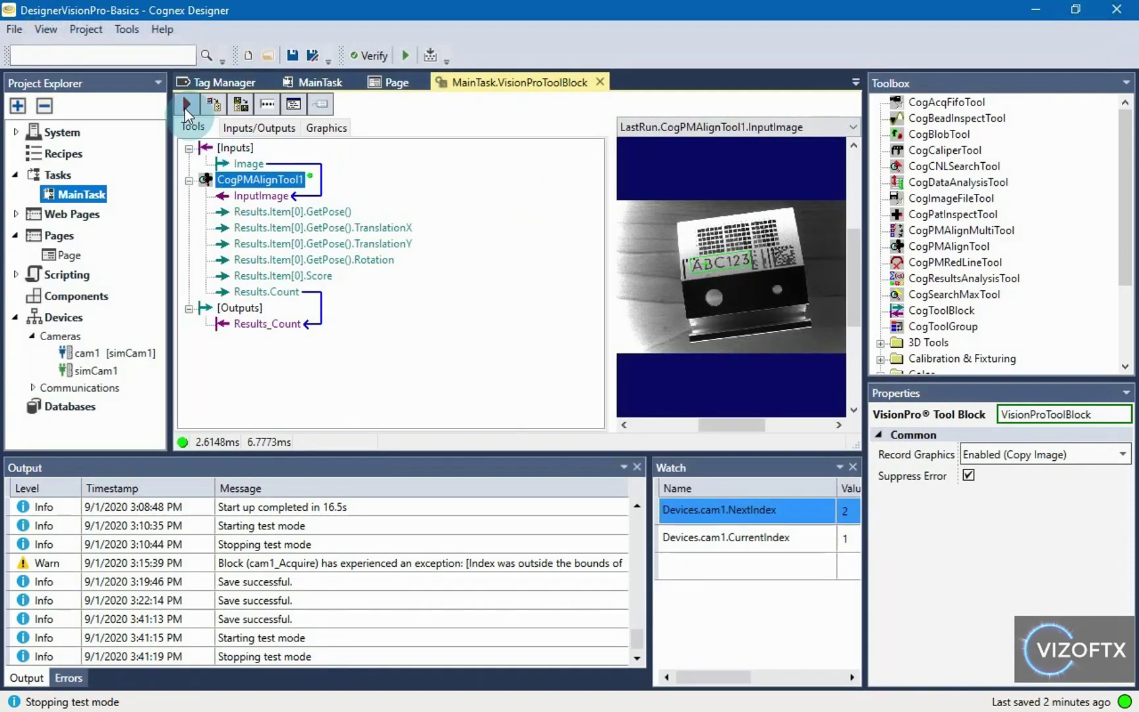
{"action": "left_click", "coordinate": [406, 56]}
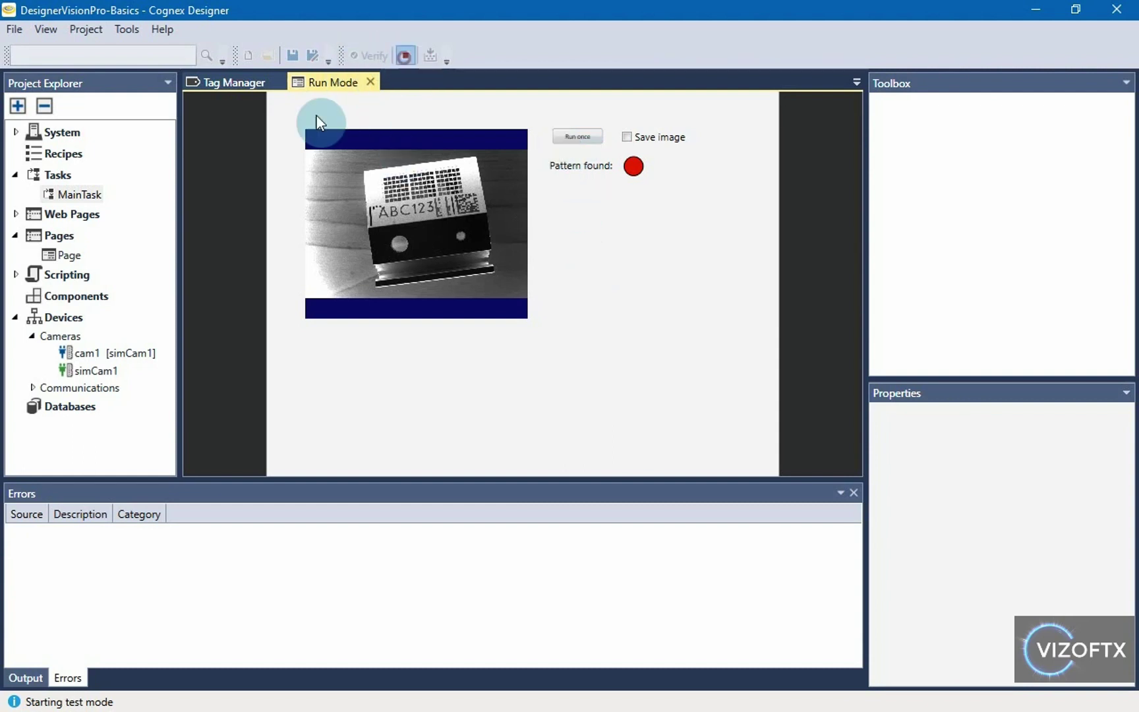
{"action": "left_click", "coordinate": [77, 195]}
- Check VisionProToolBlock's Results.Count output in MainTask and select the block
{"action": "double_click", "coordinate": [77, 197]}
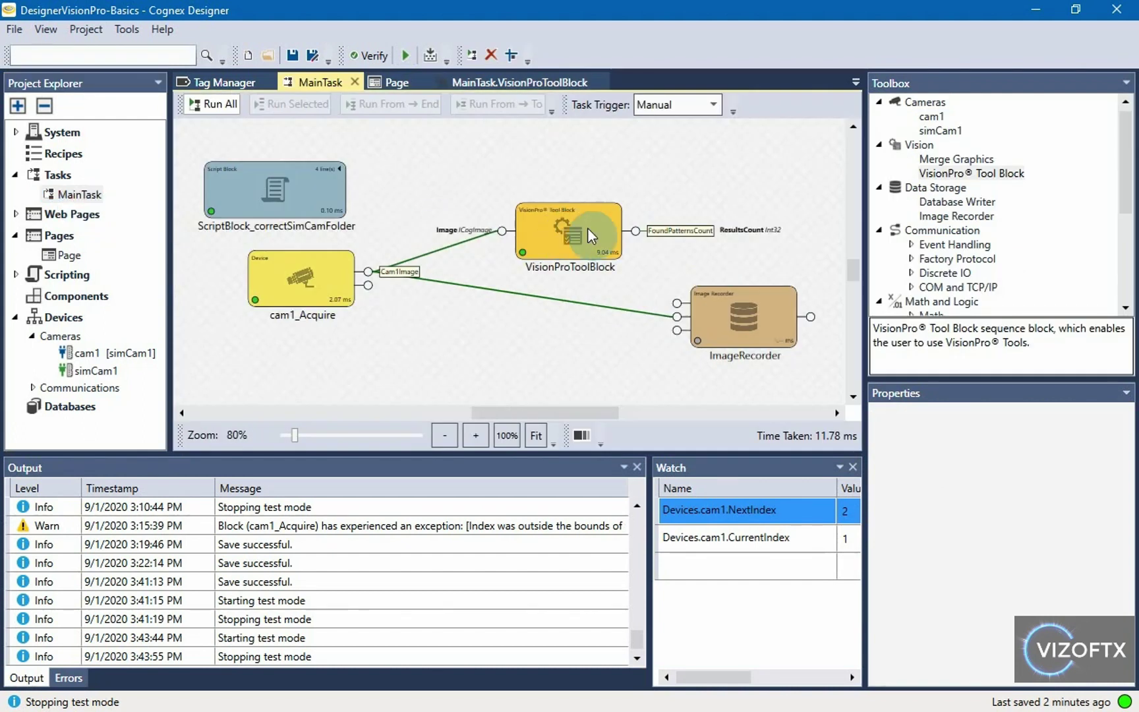
{"action": "double_click", "coordinate": [604, 230]}
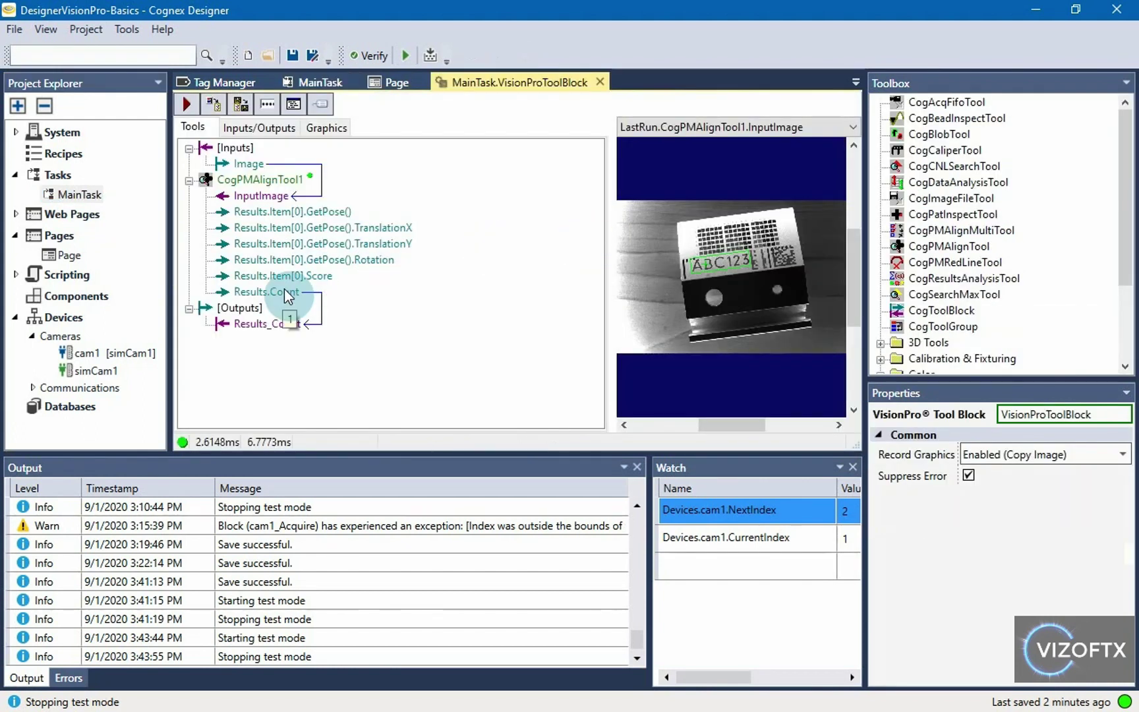
{"action": "left_click", "coordinate": [284, 291]}
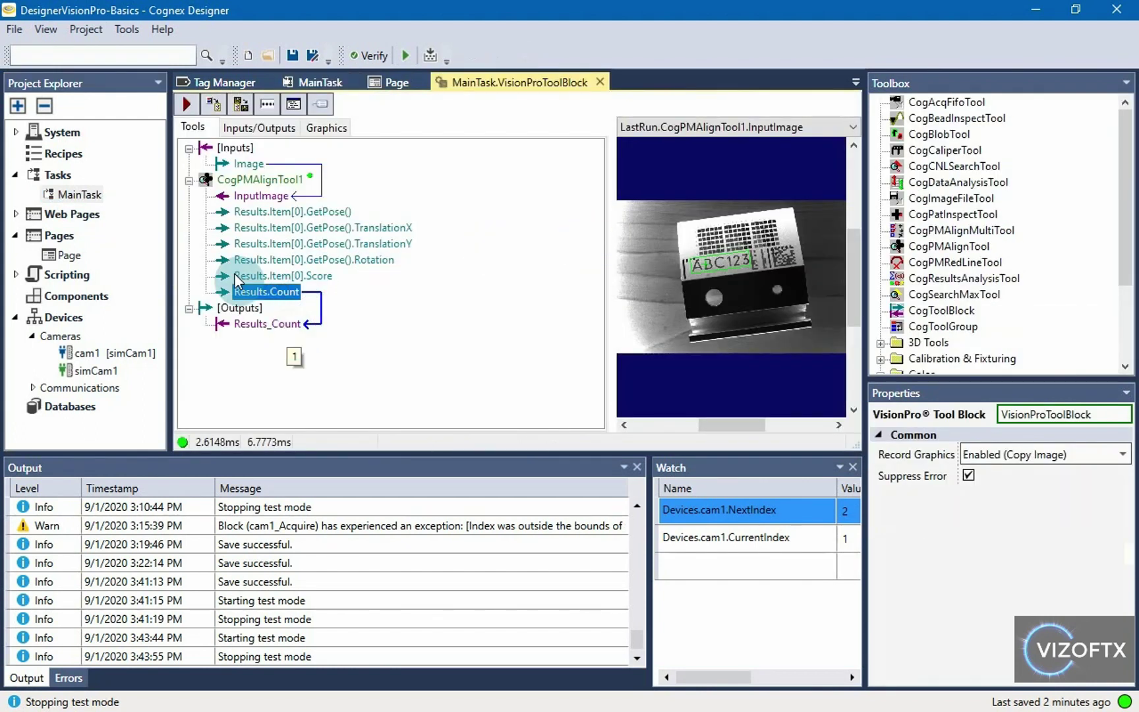
{"action": "left_click", "coordinate": [93, 195]}
{"action": "left_click", "coordinate": [93, 194]}
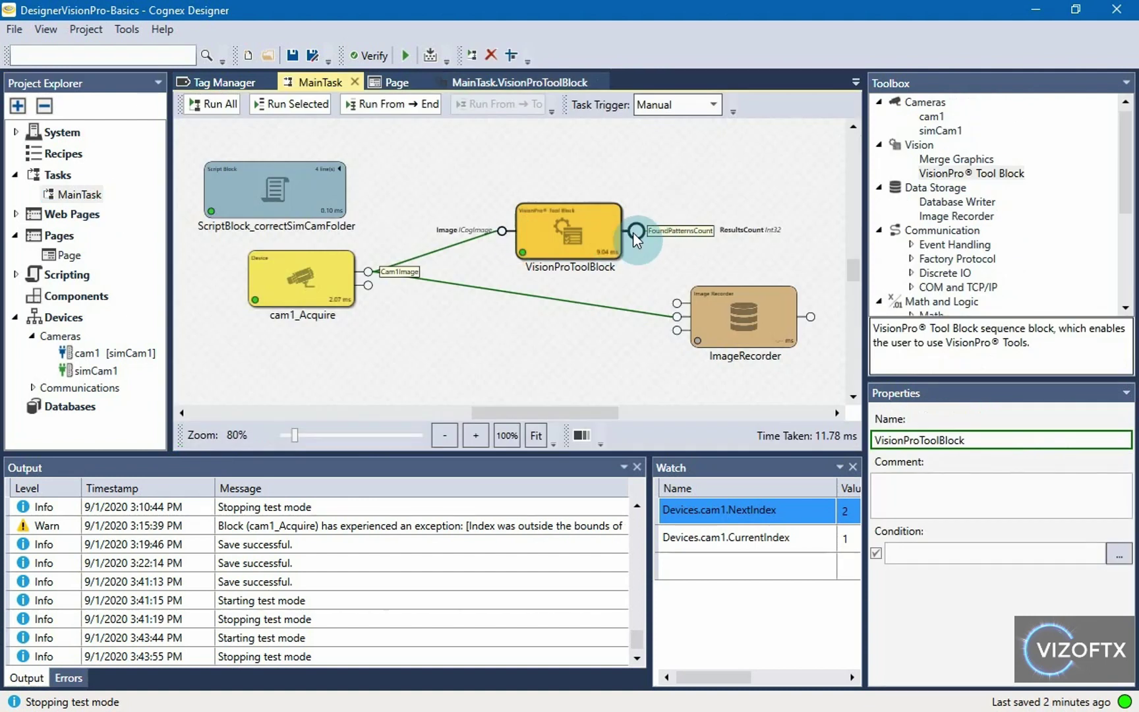
{"action": "mouse_move", "coordinate": [633, 232]}
{"action": "left_click", "coordinate": [614, 246]}
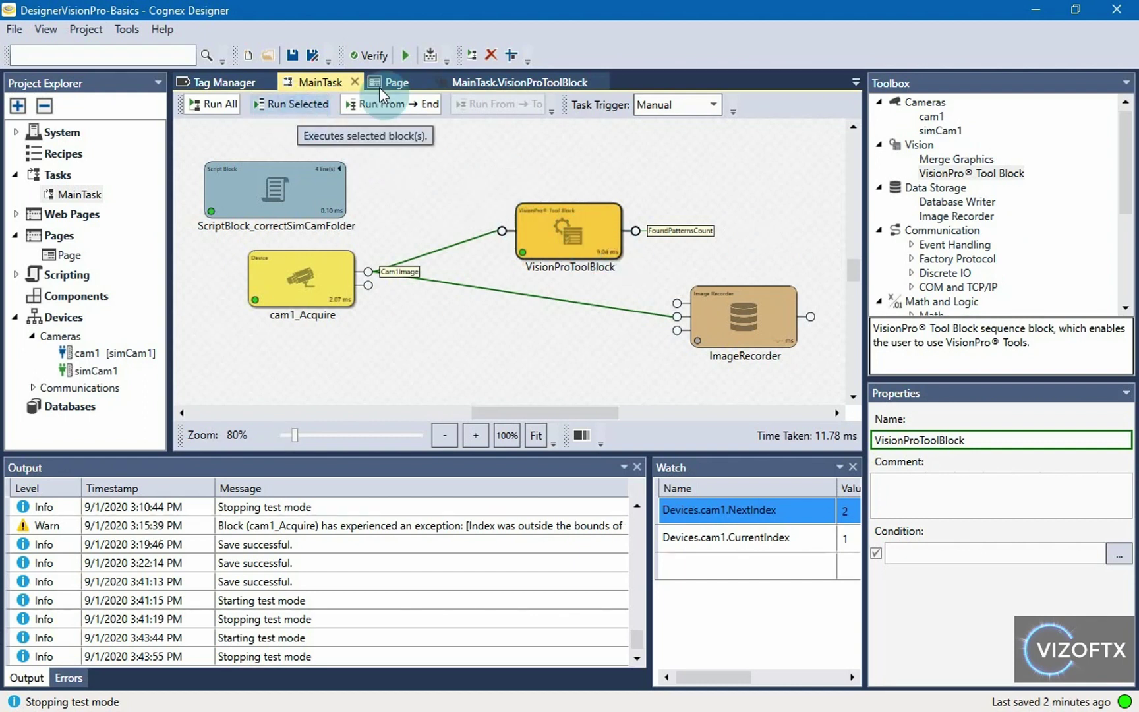
- Test the page on two new images, with Pattern found turning green
{"action": "left_click", "coordinate": [417, 54]}
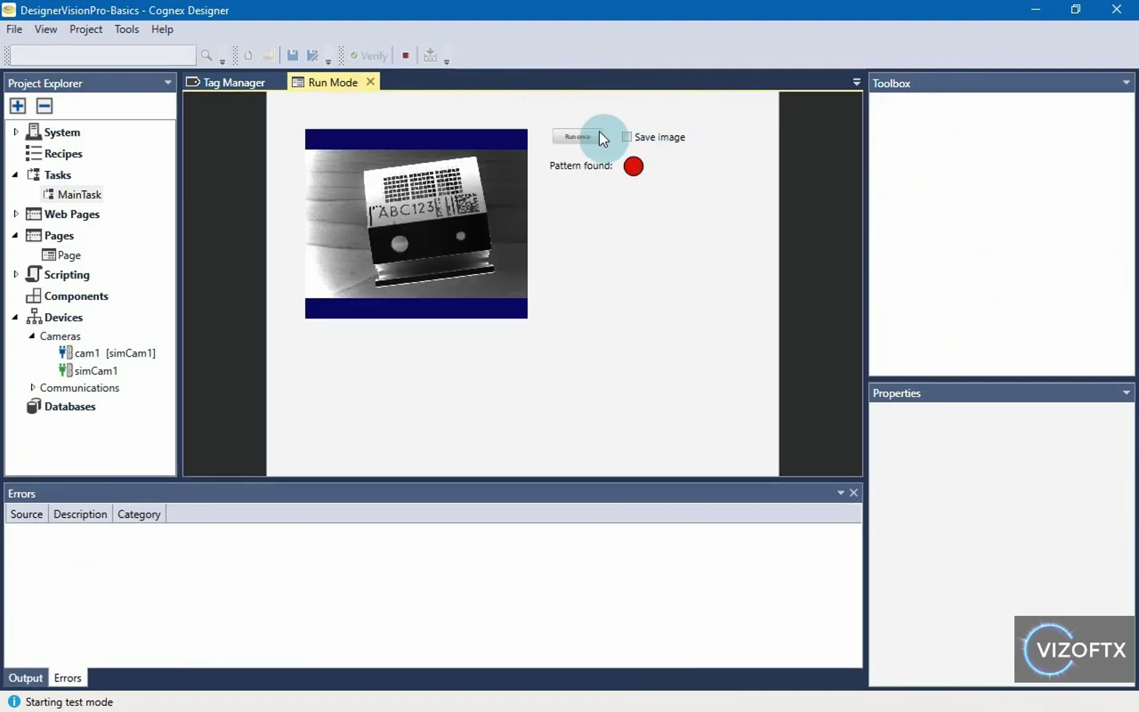
{"action": "left_click", "coordinate": [593, 135]}
{"action": "left_click", "coordinate": [575, 137]}
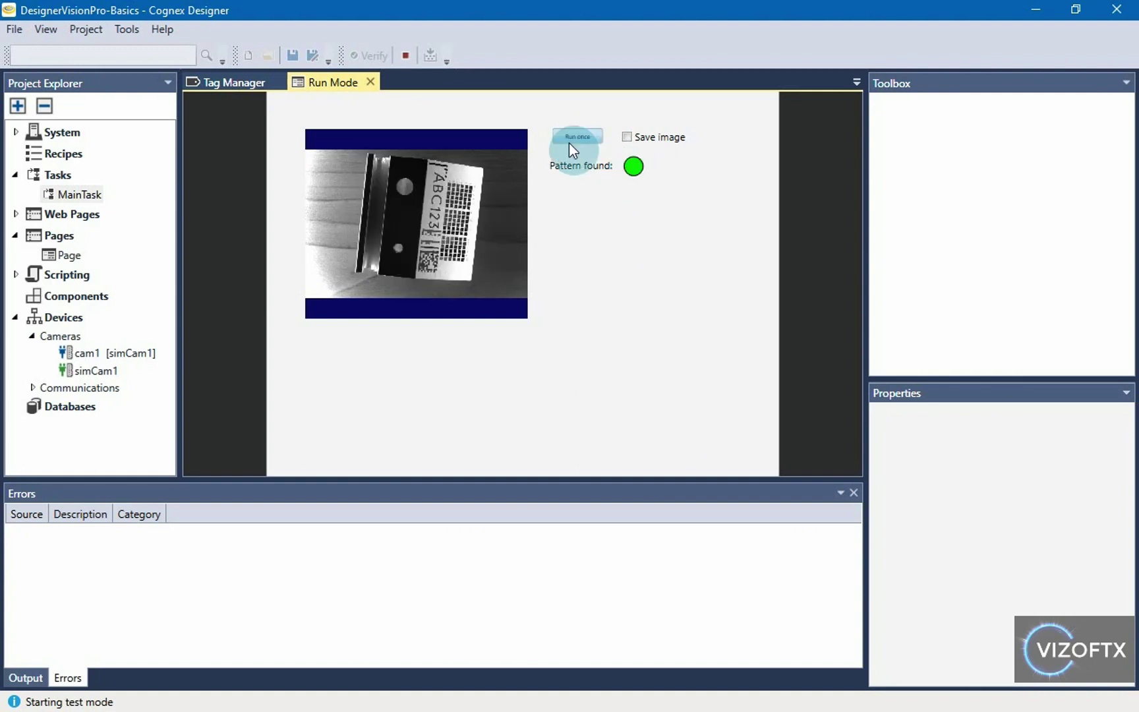
{"action": "left_click", "coordinate": [409, 58]}
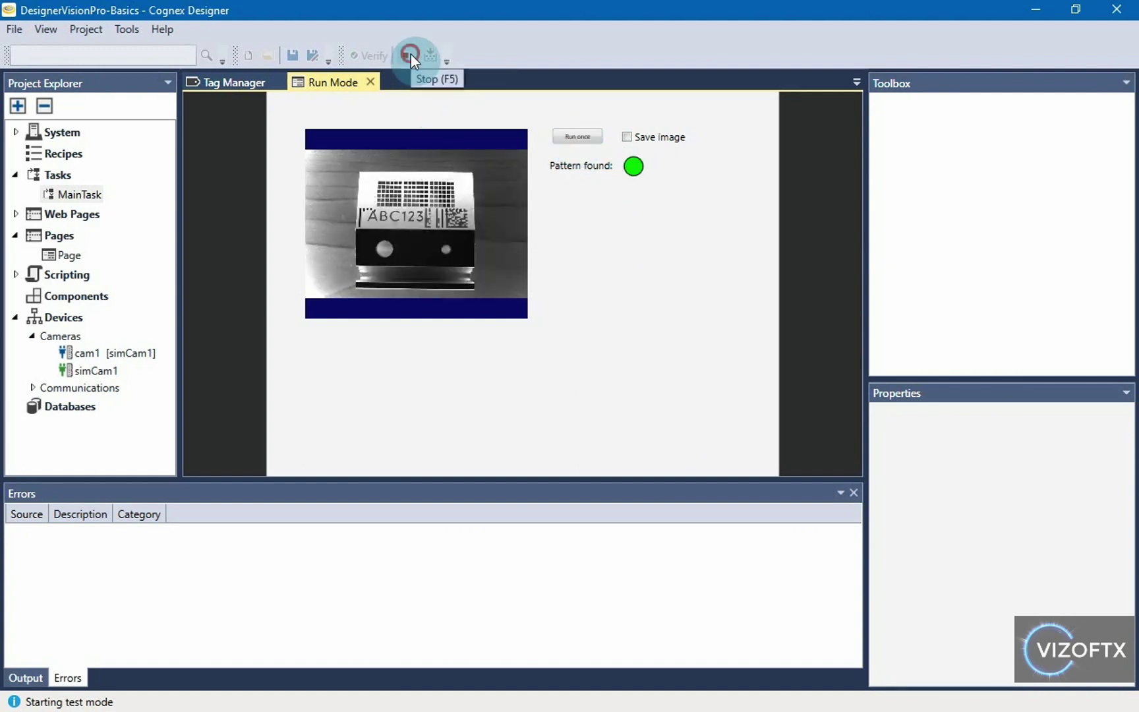
- Reopen CogPMAlignTool1's editor from MainTask's VisionProToolBlock
{"action": "double_click", "coordinate": [79, 195]}
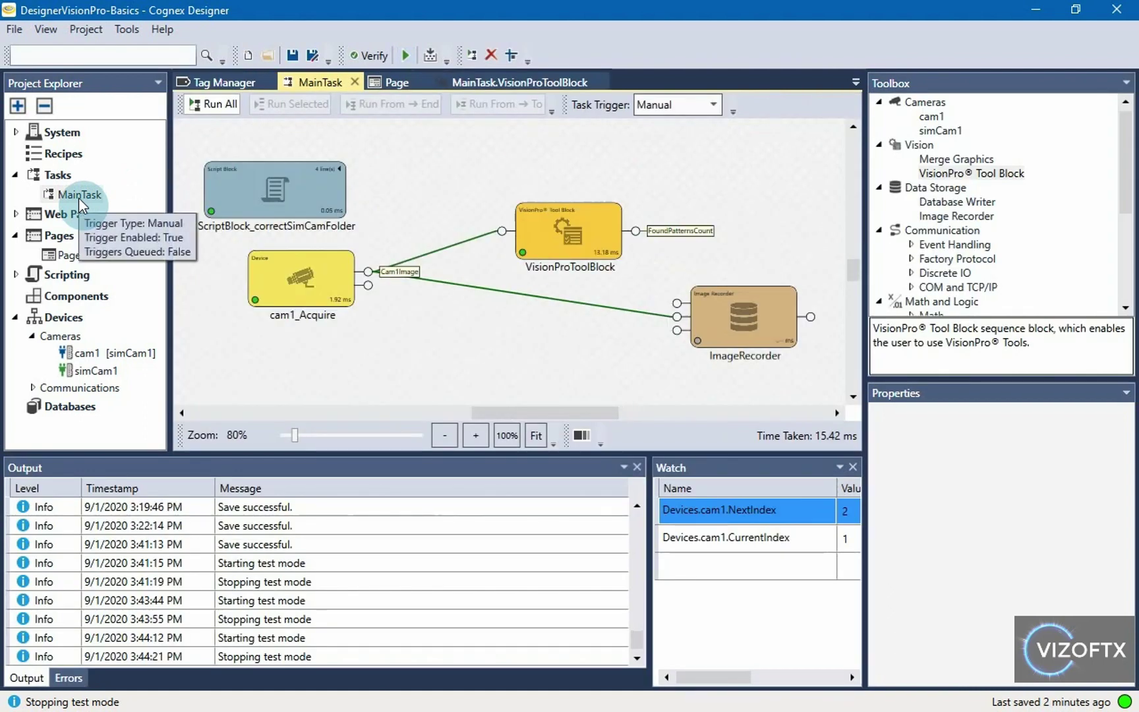
{"action": "double_click", "coordinate": [619, 238]}
{"action": "left_click", "coordinate": [300, 191]}
{"action": "double_click", "coordinate": [299, 187]}
- Narrow the angle range to -20 to 20 degrees and close the PMAlign editor
{"action": "left_click", "coordinate": [246, 64]}
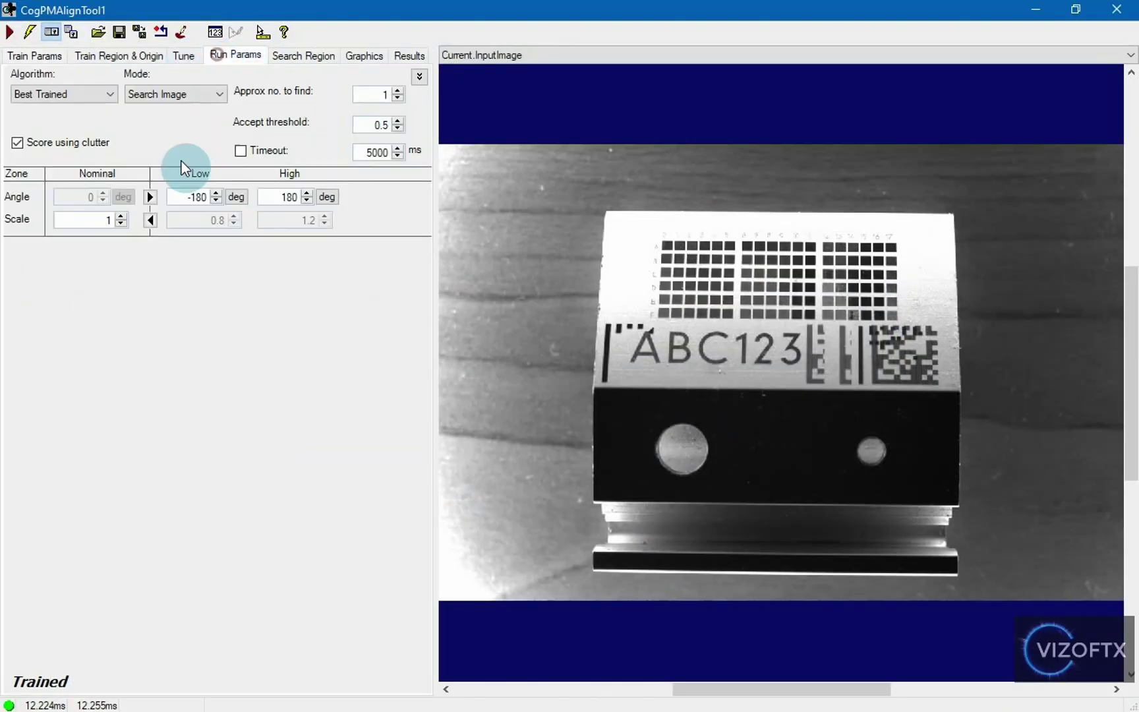
{"action": "left_click", "coordinate": [191, 197]}
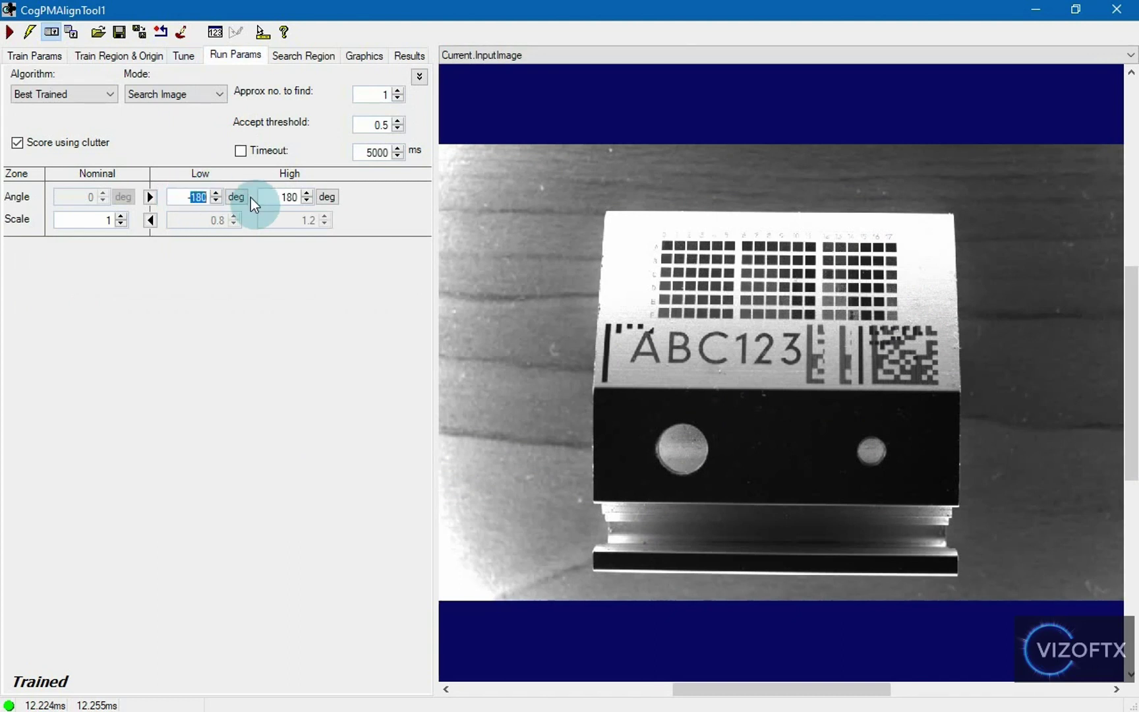
{"action": "type", "text": "-20"}
{"action": "left_click", "coordinate": [283, 196]}
{"action": "type", "text": "020"}
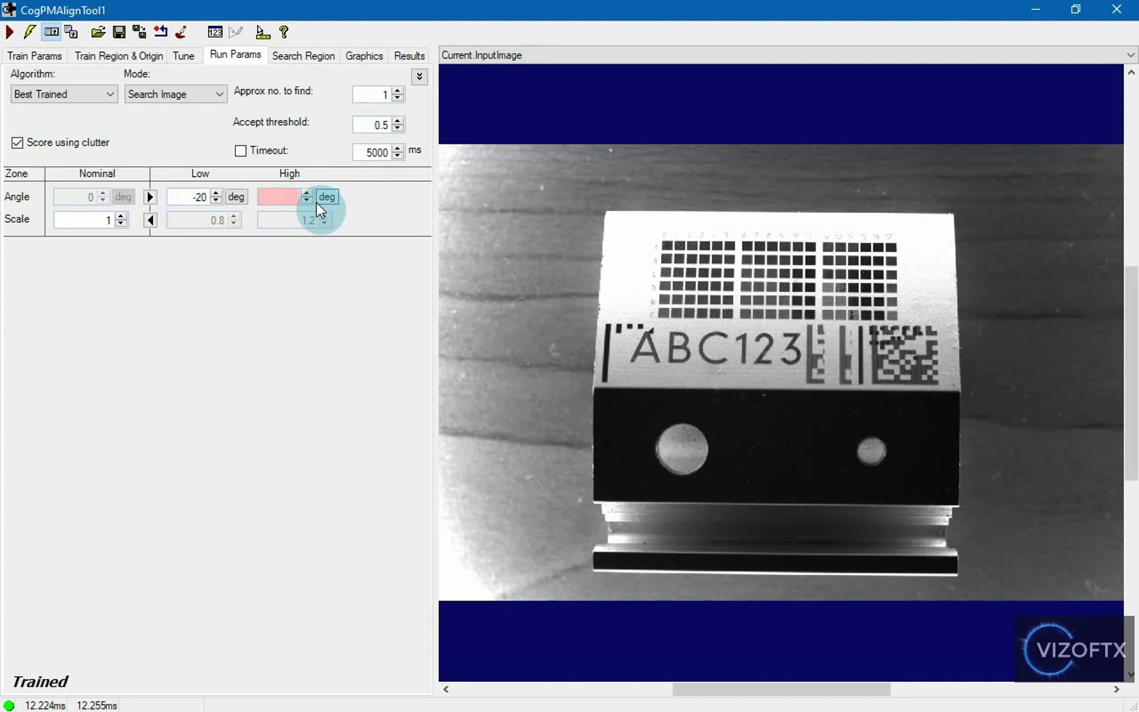
{"action": "type", "text": "20"}
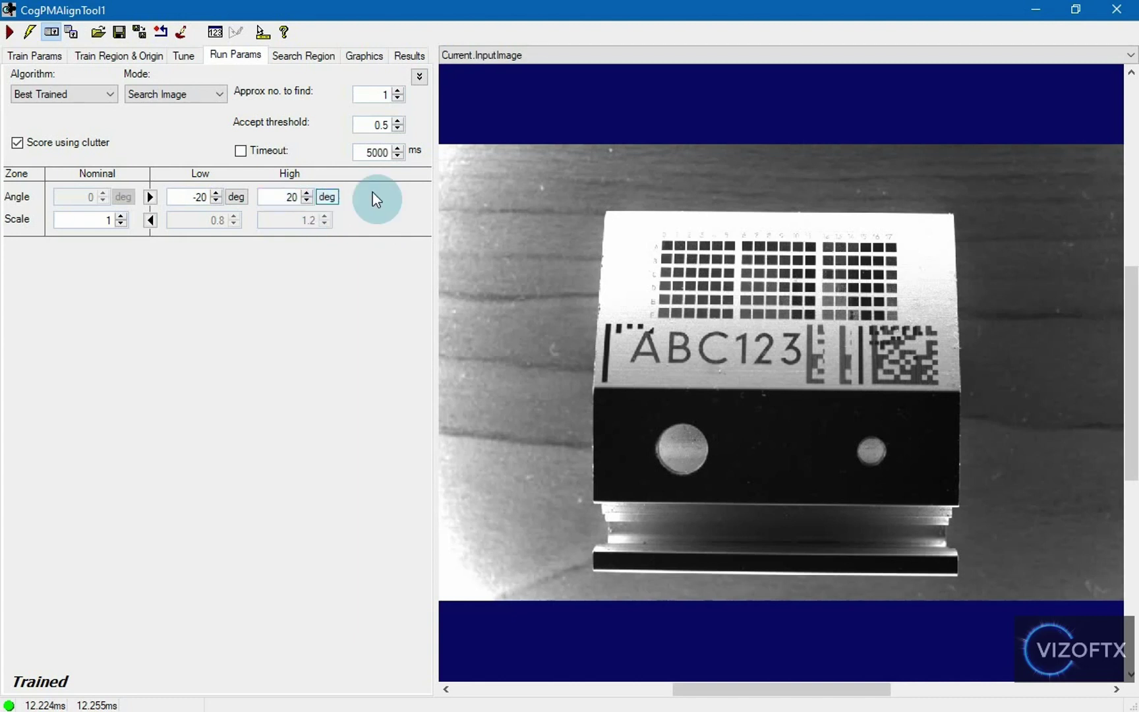
{"action": "left_click", "coordinate": [1117, 10]}
- Test the page on five new rotated images, then stop test mode
{"action": "left_click", "coordinate": [411, 56]}
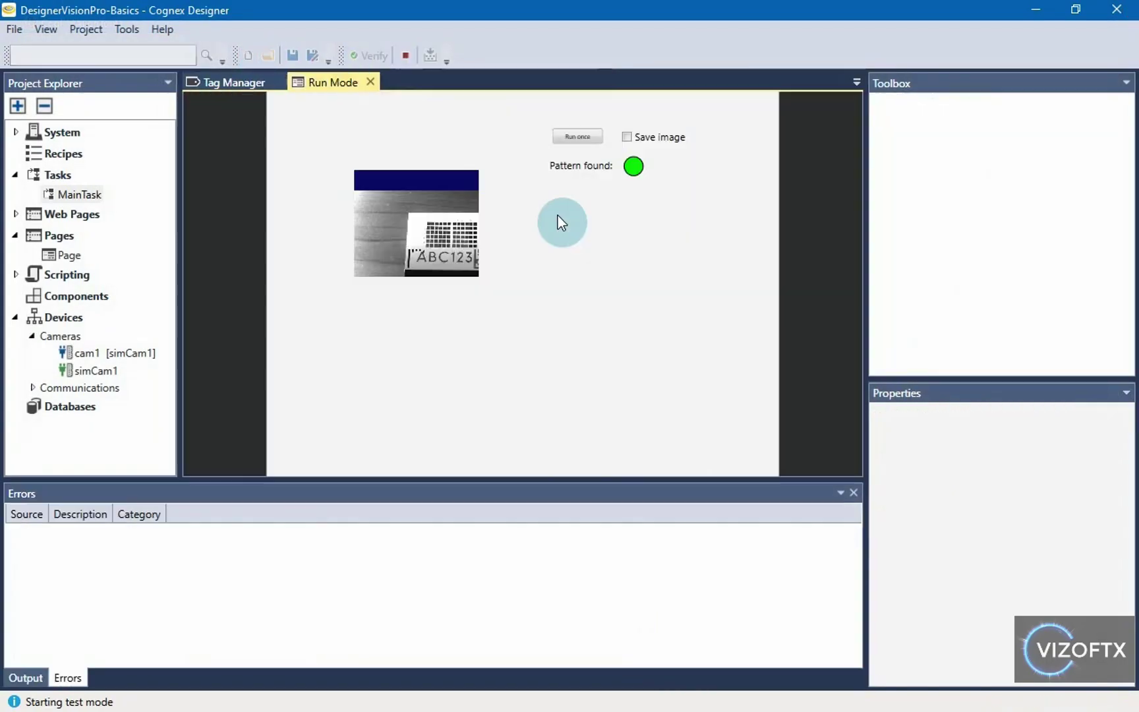
{"action": "left_click", "coordinate": [582, 135]}
{"action": "left_click", "coordinate": [579, 136]}
{"action": "left_click", "coordinate": [579, 136]}
{"action": "left_click", "coordinate": [579, 136]}
{"action": "left_click", "coordinate": [579, 136]}
{"action": "left_click", "coordinate": [406, 55]}
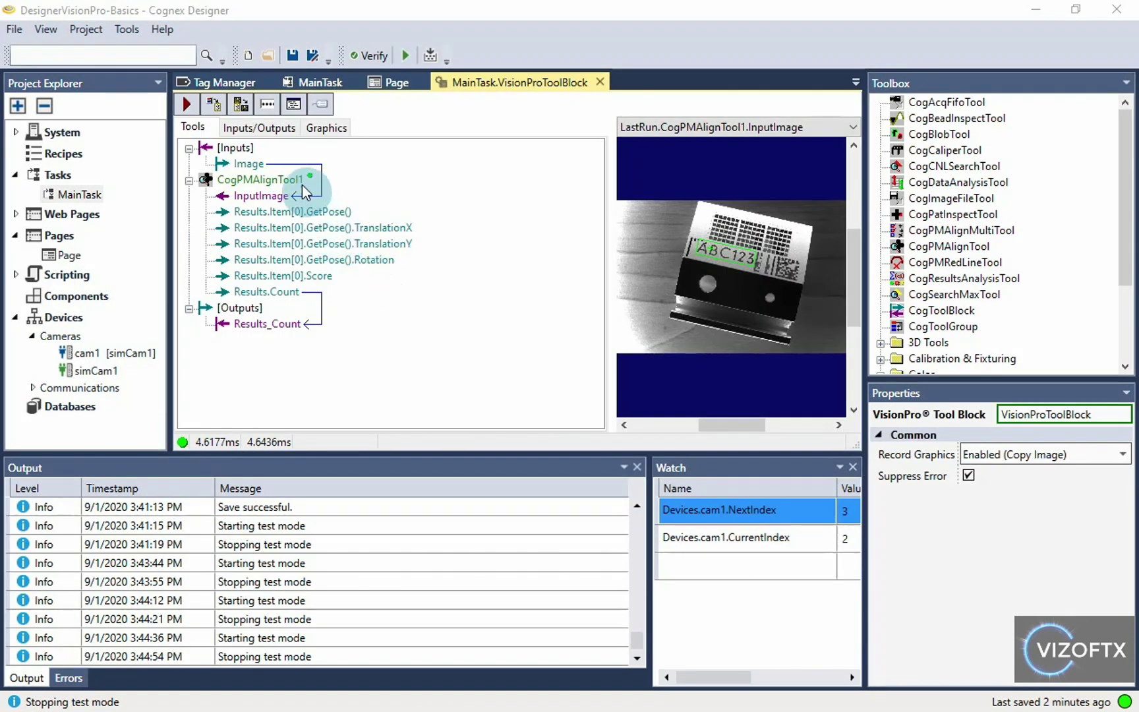
- Reopen CogPMAlignTool1, save the project, and close the editor
{"action": "left_click", "coordinate": [302, 185]}
{"action": "mouse_move", "coordinate": [258, 180]}
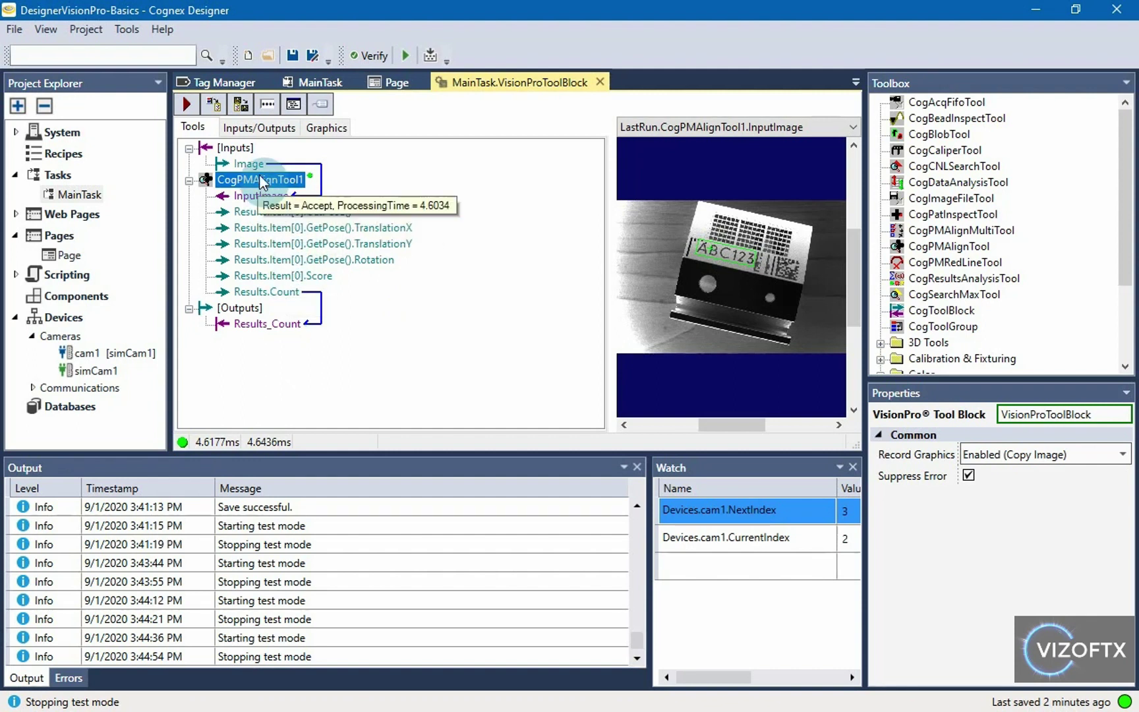
{"action": "double_click", "coordinate": [259, 175]}
{"action": "left_click", "coordinate": [54, 25]}
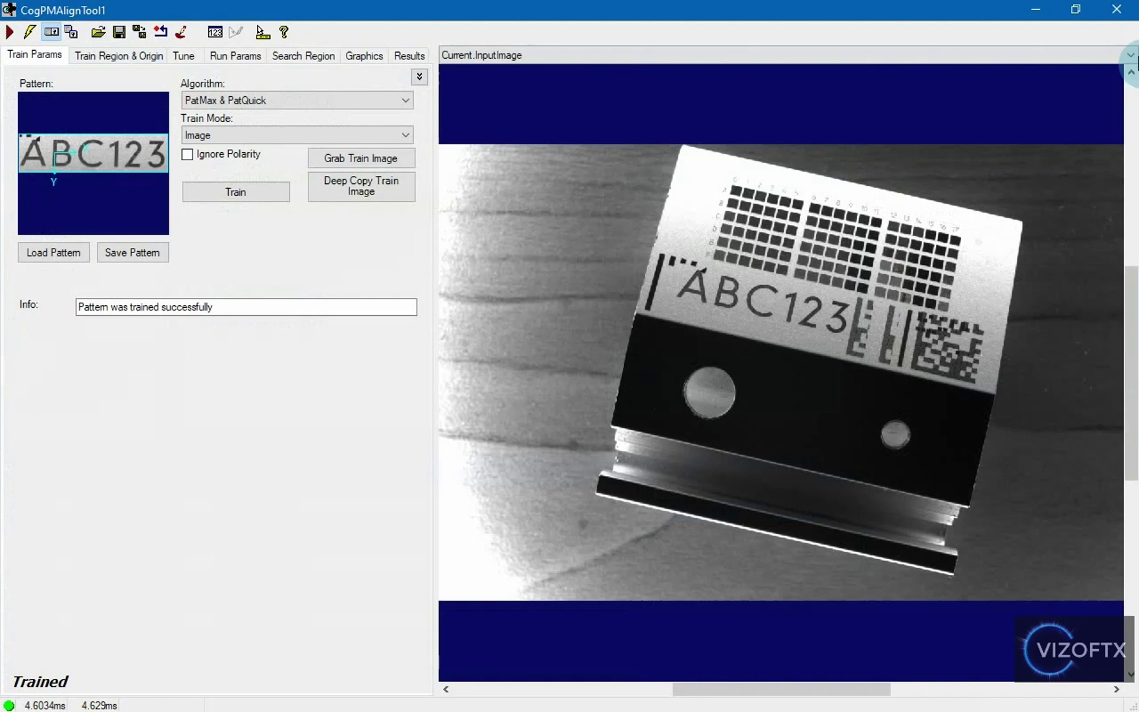
{"action": "left_click", "coordinate": [1114, 11]}
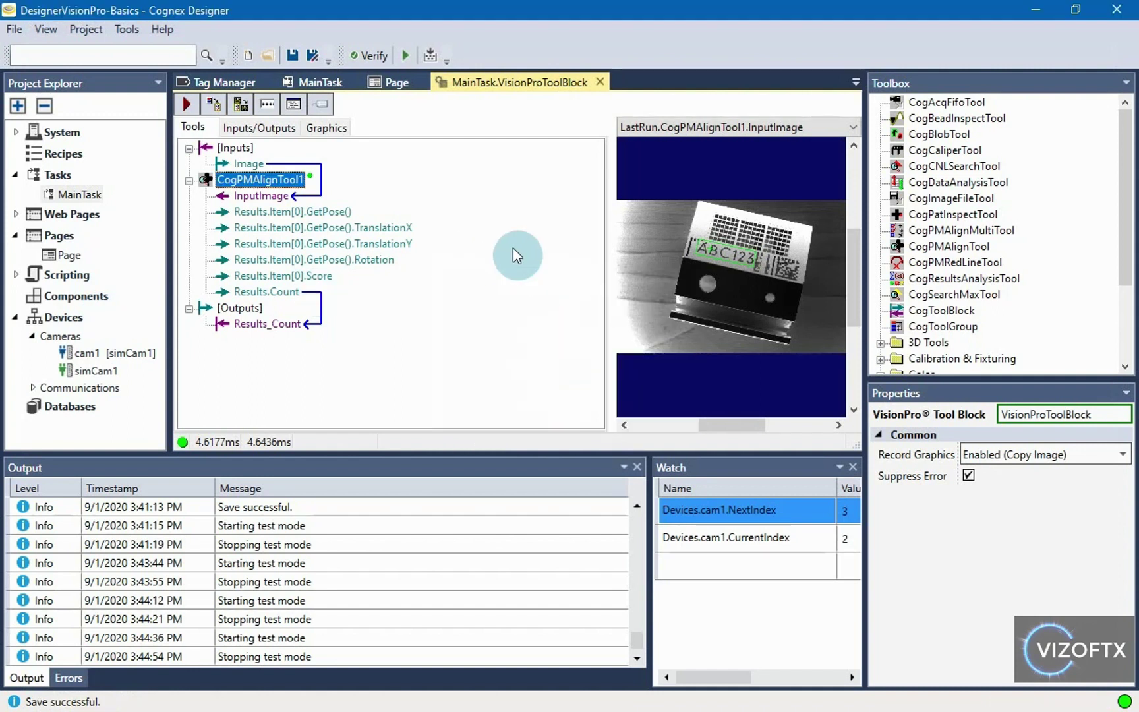